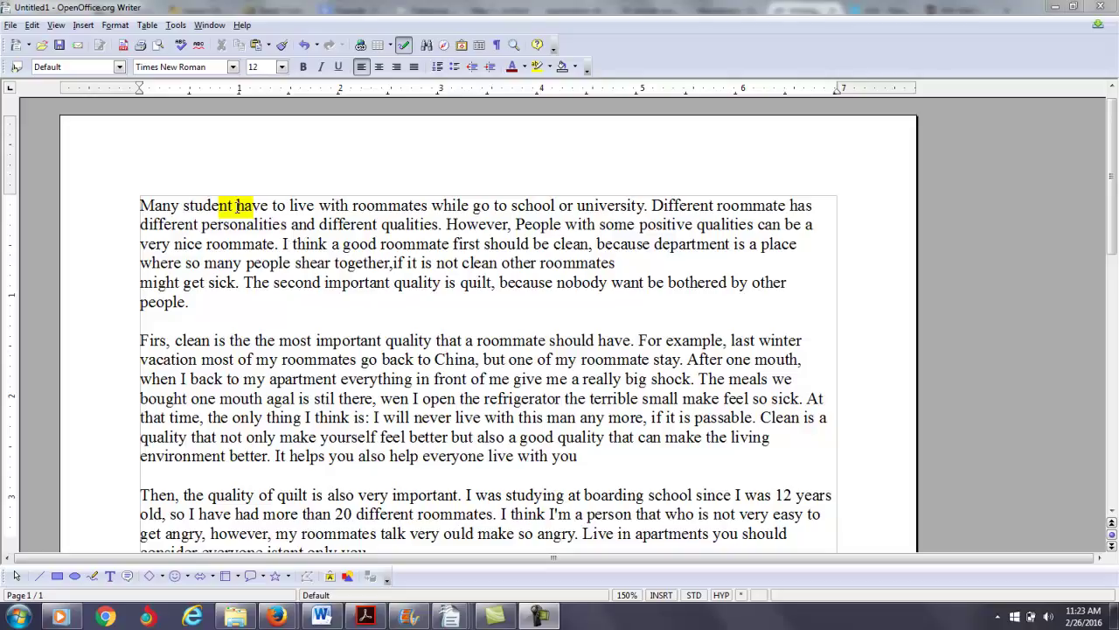
Make "student" plural in the essay's opening sentence so that it reads "Many students have to live"
left_click(137, 207)
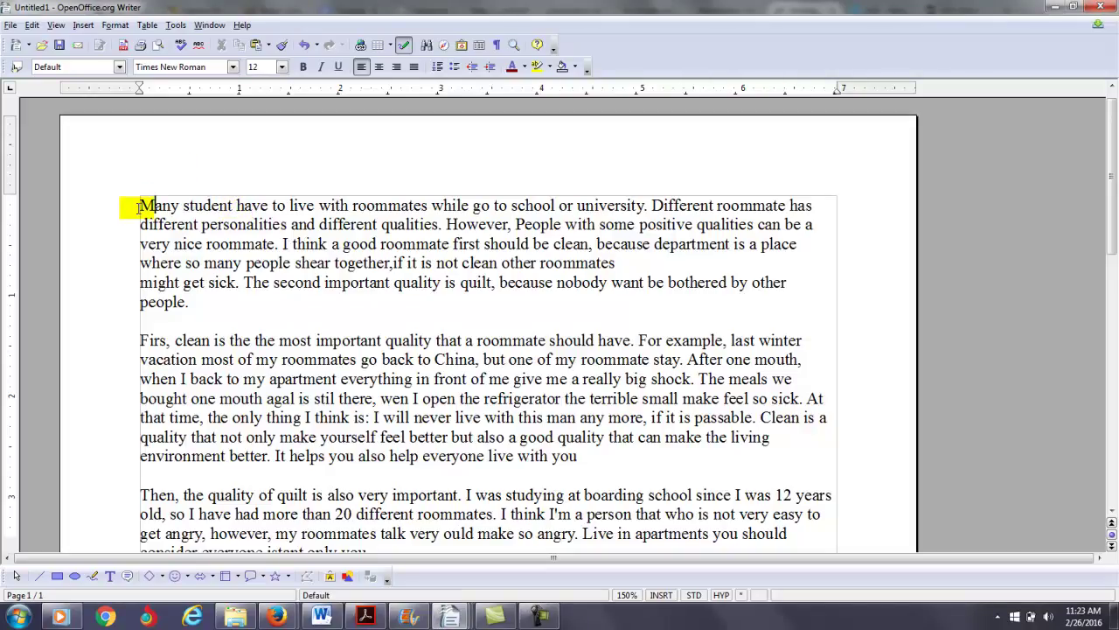
key("Right")
key("Right")
key("Right")
key("Right")
key("Right")
key("Right")
key("Right")
key("Right")
key("Right")
key("Right")
key("Right")
type("s")
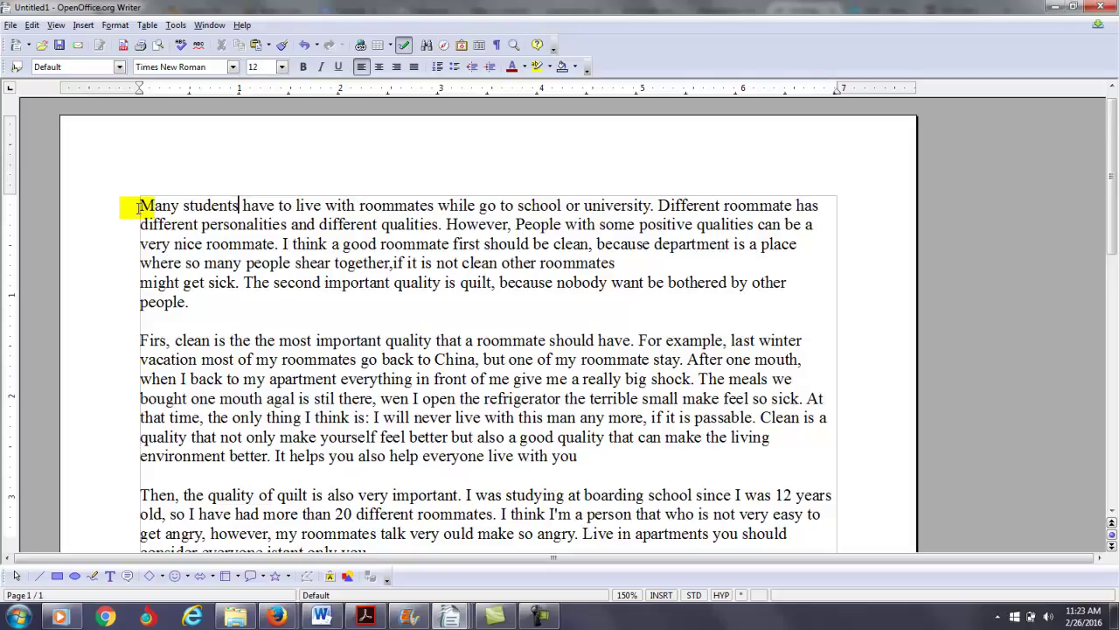
Change "go" to "going" in the first sentence so that it reads "while going to school or university"
key("Right")
key("Right")
key("Right")
key("Right")
key("Right")
key("Right")
key("Right")
key("Right")
key("Right")
key("Right")
key("Right")
key("Right")
key("Right")
key("Right")
key("Right")
key("Right")
key("Right")
key("Right")
key("Right")
key("Right")
key("Left")
type("ing")
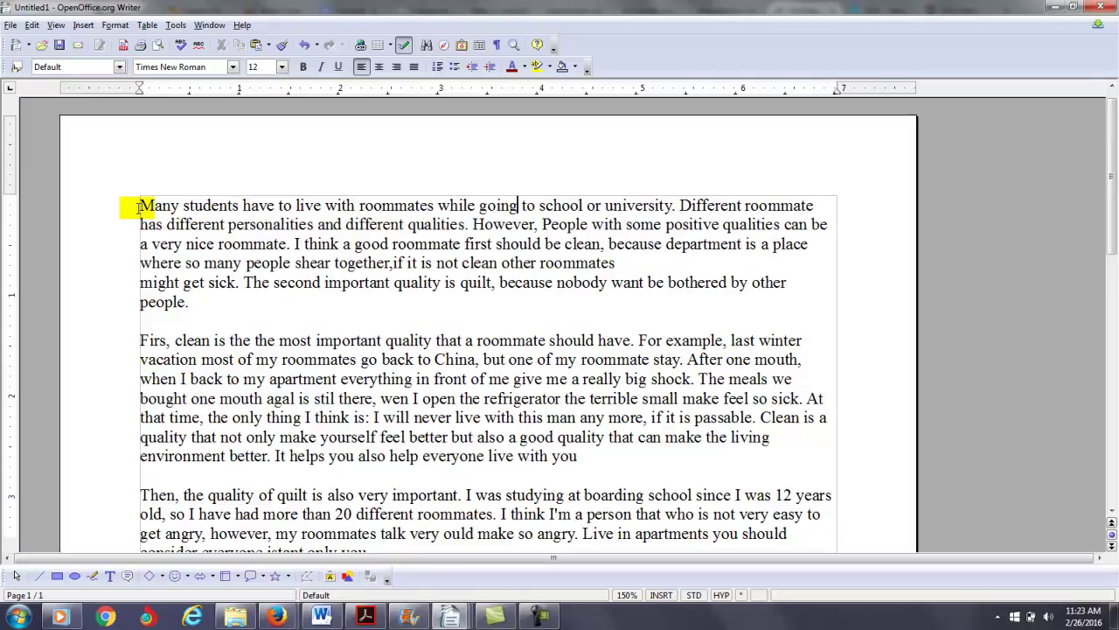
Correct the second sentence's subject and verb so that it begins "Different roommates have different personalities"
key("Right")
key("Right")
key("Right")
key("Right")
key("Right")
key("Right")
key("Right")
key("Right")
key("Right")
key("Right")
key("Right")
key("Right")
key("Right")
key("Right")
key("Right")
key("Right")
key("Right")
key("Right")
key("Right")
key("Right")
key("Right")
key("Right")
key("Right")
key("Right")
key("Right")
key("Right")
key("Right")
key("Right")
key("Right")
key("Right")
key("Right")
key("Right")
key("Right")
key("Right")
key("Right")
key("Right")
key("Right")
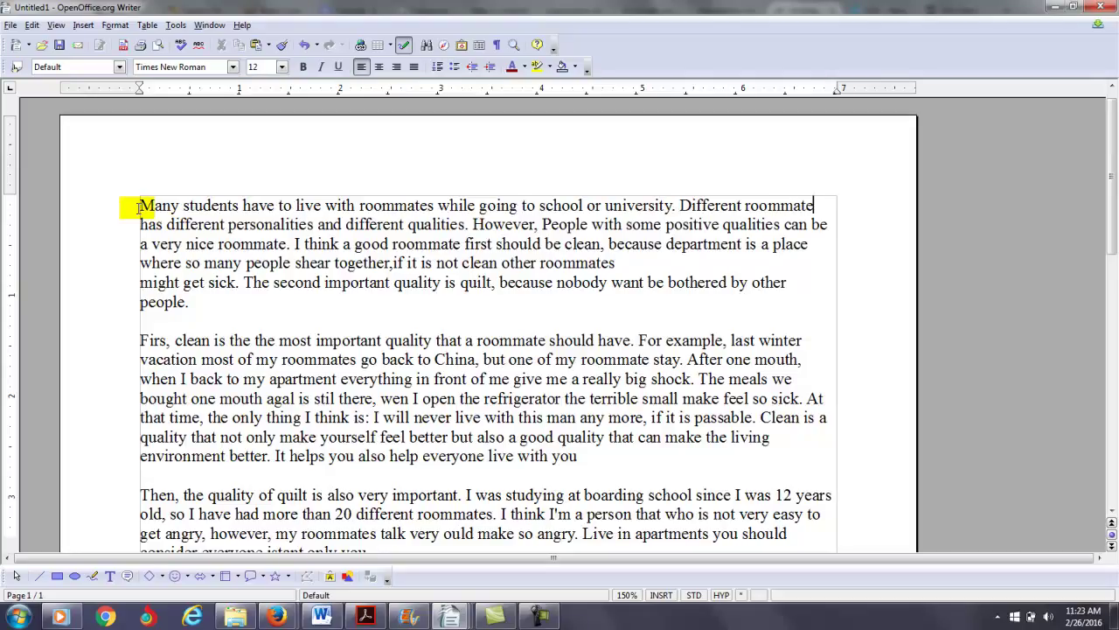
type("s")
key("Right")
key("Right")
key("Right")
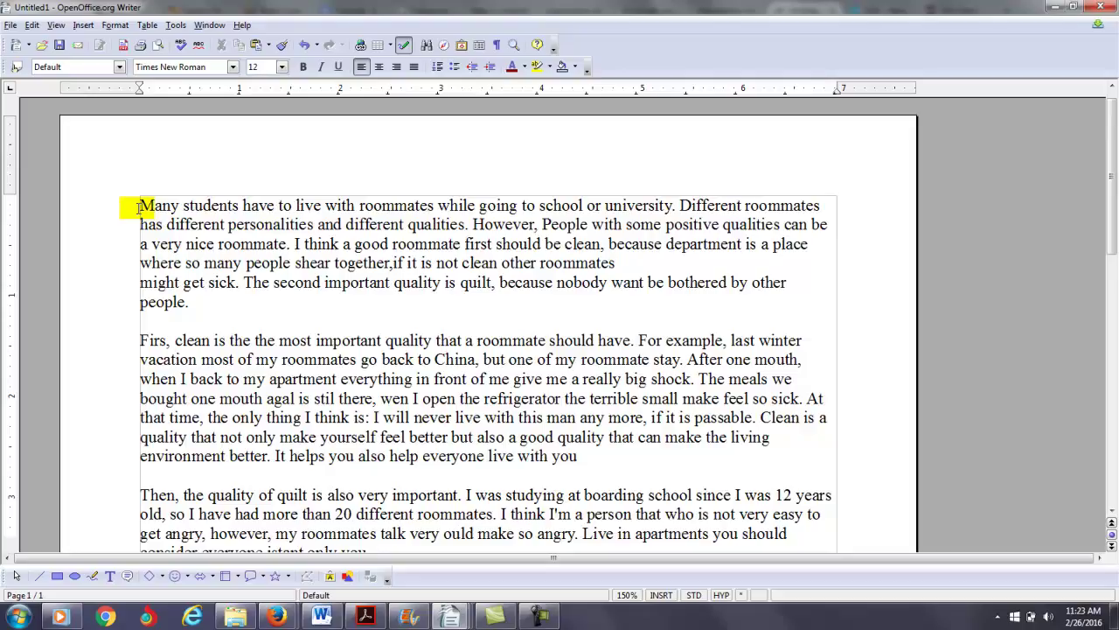
key("Delete")
type("ve")
Change the capital P of "People" after "However," in the first paragraph to lowercase
key("Right")
key("Right")
key("Right")
key("Right")
key("Right")
key("Right")
key("Right")
key("Right")
key("Right")
key("Right")
key("Right")
key("Right")
key("Right")
key("Right")
key("Right")
key("Right")
key("Right")
key("Right")
key("Right")
key("Right")
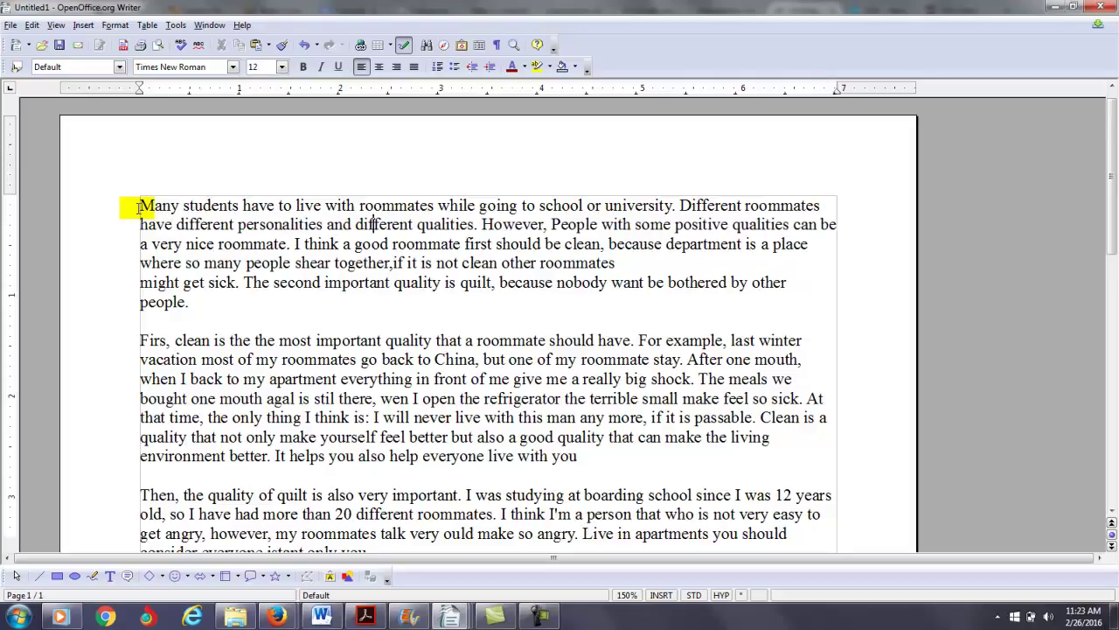
key("Right")
key("Right")
key("Right")
key("Right")
key("Right")
key("Right")
key("Right")
key("Right")
key("Right")
key("Right")
key("Right")
key("Right")
key("Right")
key("Right")
key("Right")
key("Right")
key("Right")
key("Right")
key("Right")
key("Right")
key("Right")
key("Right")
key("Right")
key("Right")
key("Right")
key("Right")
key("Right")
key("Right")
key("Right")
key("Right")
key("Right")
key("Right")
key("Right")
key("Right")
key("Delete")
type("p")
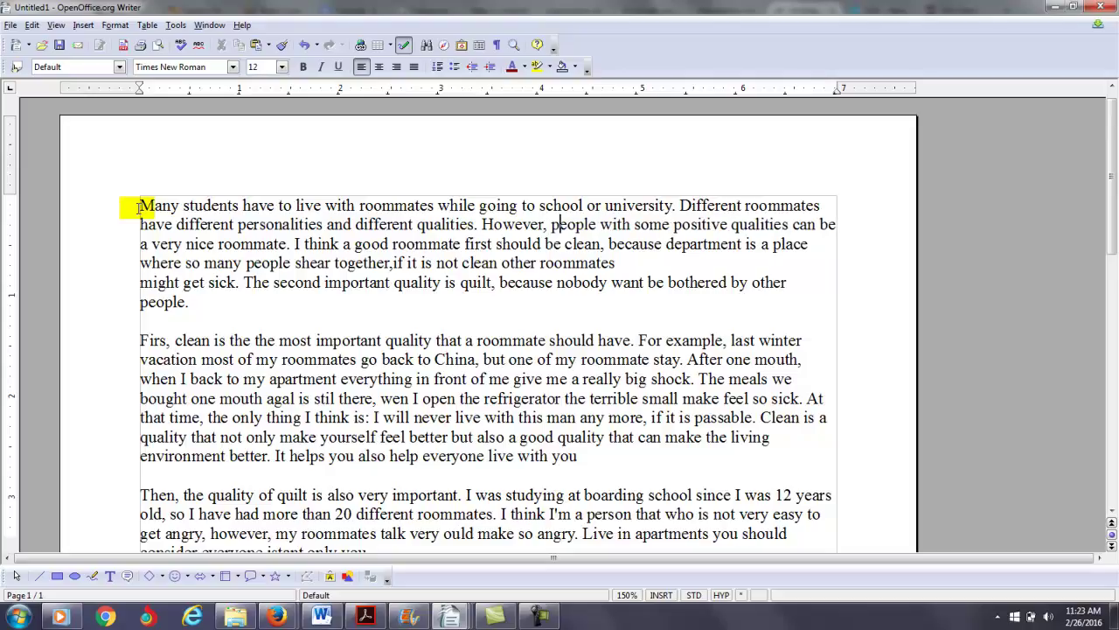
Delete the article "a" before "very nice roommate" in the first paragraph's "However" sentence
key("Right")
key("Right")
key("Right")
key("Right")
key("Right")
key("Right")
key("Right")
key("Right")
key("Right")
key("Right")
key("Right")
key("Right")
key("Right")
key("Right")
key("Right")
key("Right")
key("Right")
key("Right")
key("Right")
key("Right")
key("Right")
key("Right")
key("Right")
key("Right")
key("Right")
key("Right")
key("Right")
key("Right")
key("Right")
key("Right")
key("Right")
key("Right")
key("Right")
key("Right")
key("Right")
key("Right")
key("Right")
key("Right")
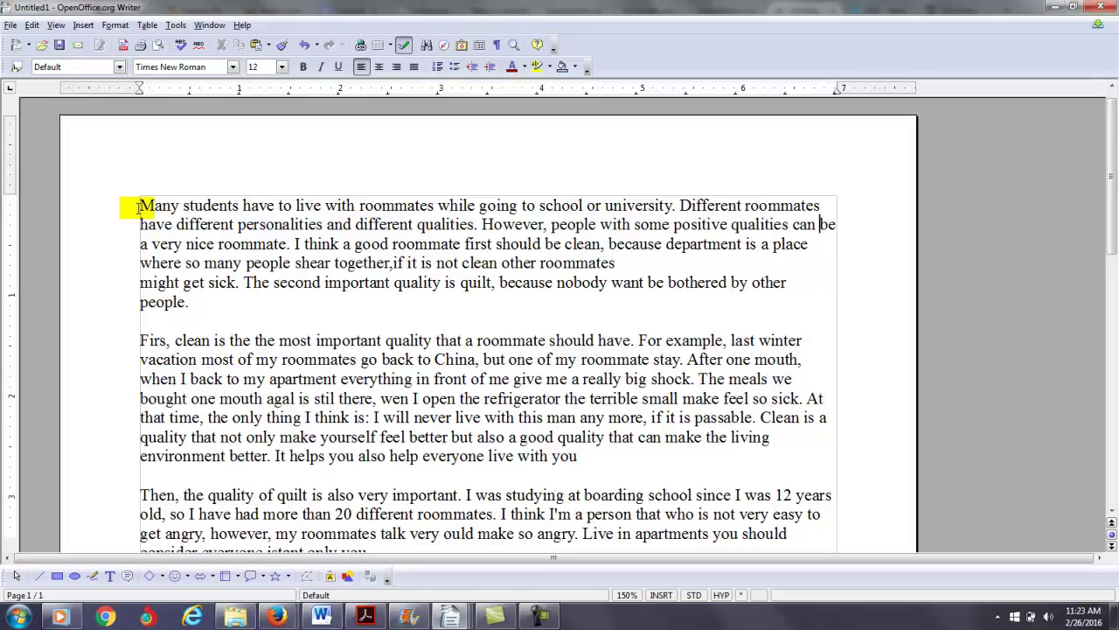
key("Left")
key("Left")
key("Left")
key("Left")
key("Left")
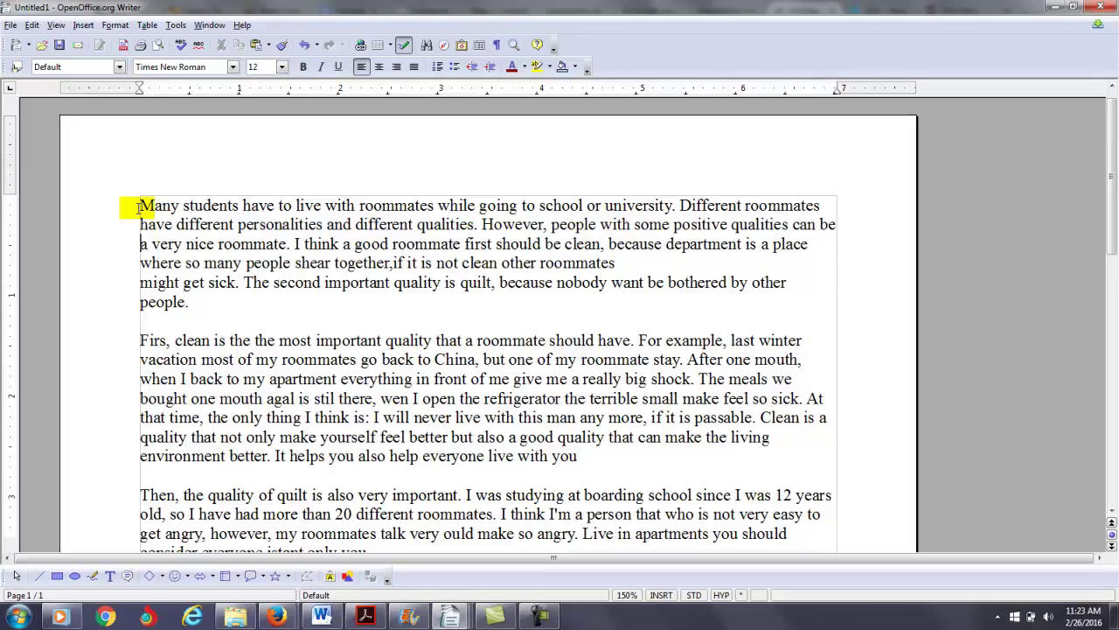
key("Delete")
key("Delete")
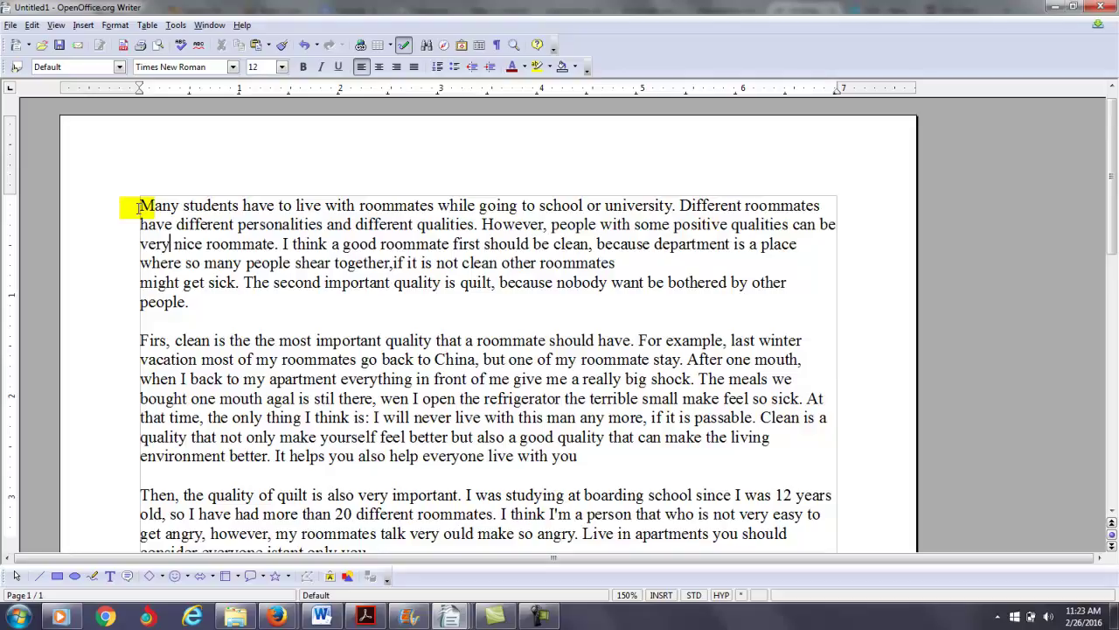
Make "roommate" plural at the end of the "However" sentence so that it reads "very nice roommates"
key("Right")
key("Right")
key("Right")
key("Right")
key("Right")
key("Right")
key("Right")
key("Right")
key("Right")
key("Right")
key("Right")
key("Right")
key("Right")
key("Right")
type("s")
Replace "I think a" with "A" so that the first paragraph's fourth sentence begins "A good roommate"
key("Right")
key("Right")
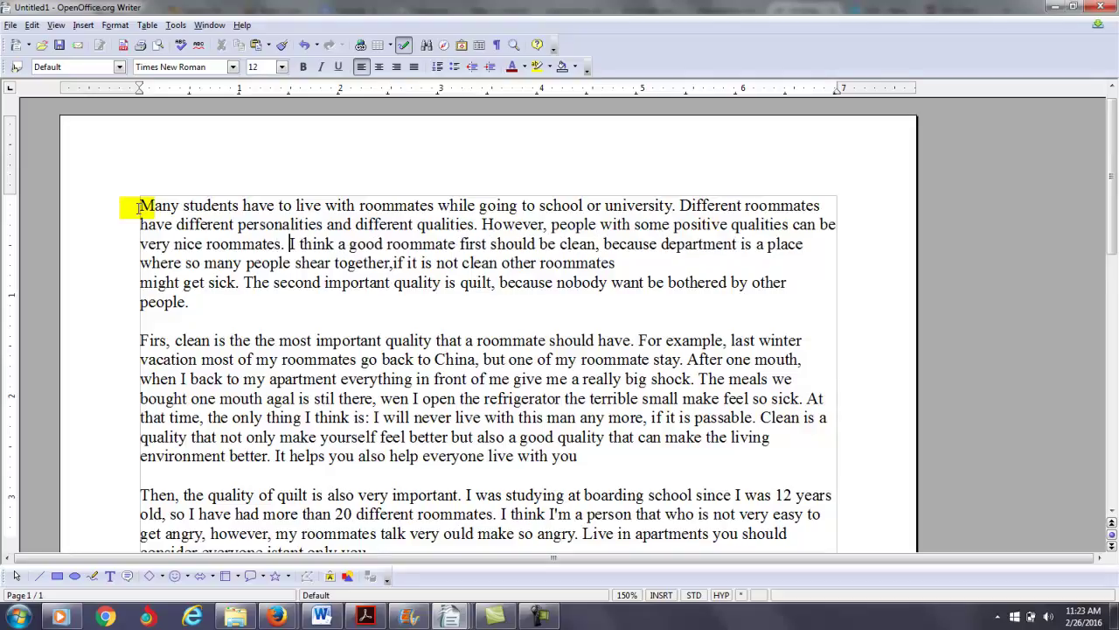
key("Delete")
key("Delete")
key("Delete")
key("Delete")
key("Delete")
key("Delete")
key("Delete")
key("Delete")
key("Delete")
key("Delete")
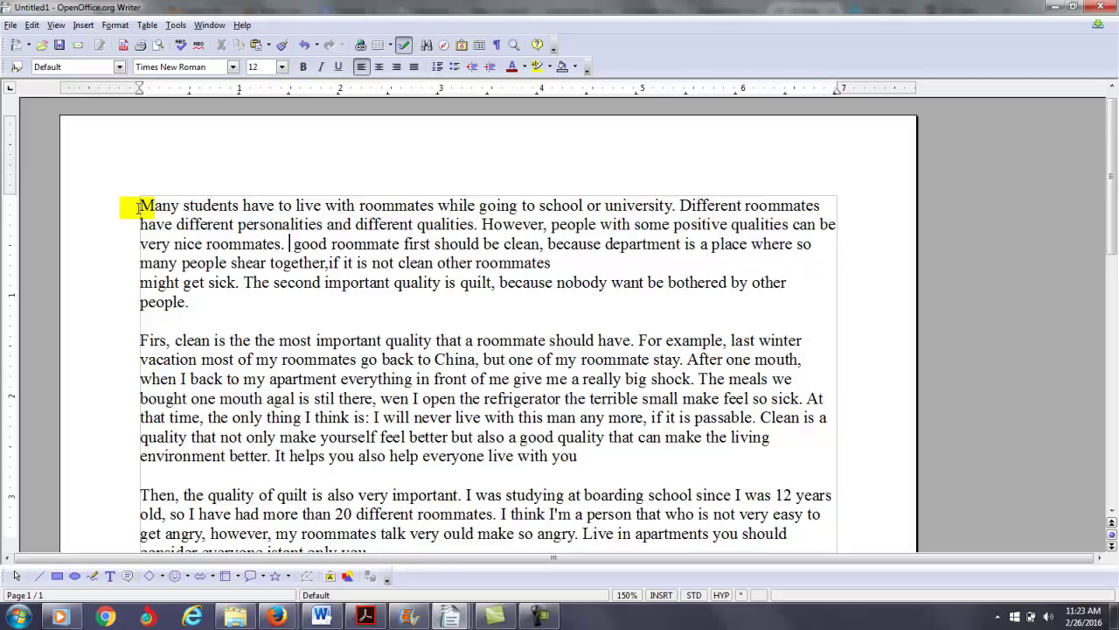
type("A")
Remove the comma after "clean" in the sentence beginning "A good roommate first should be clean"
key("Right")
key("Right")
key("Right")
key("Right")
key("Right")
key("Right")
key("Right")
key("Right")
key("Right")
key("Right")
key("Right")
key("Right")
key("Right")
key("Right")
key("Right")
key("Right")
key("Right")
key("Right")
key("Right")
key("Right")
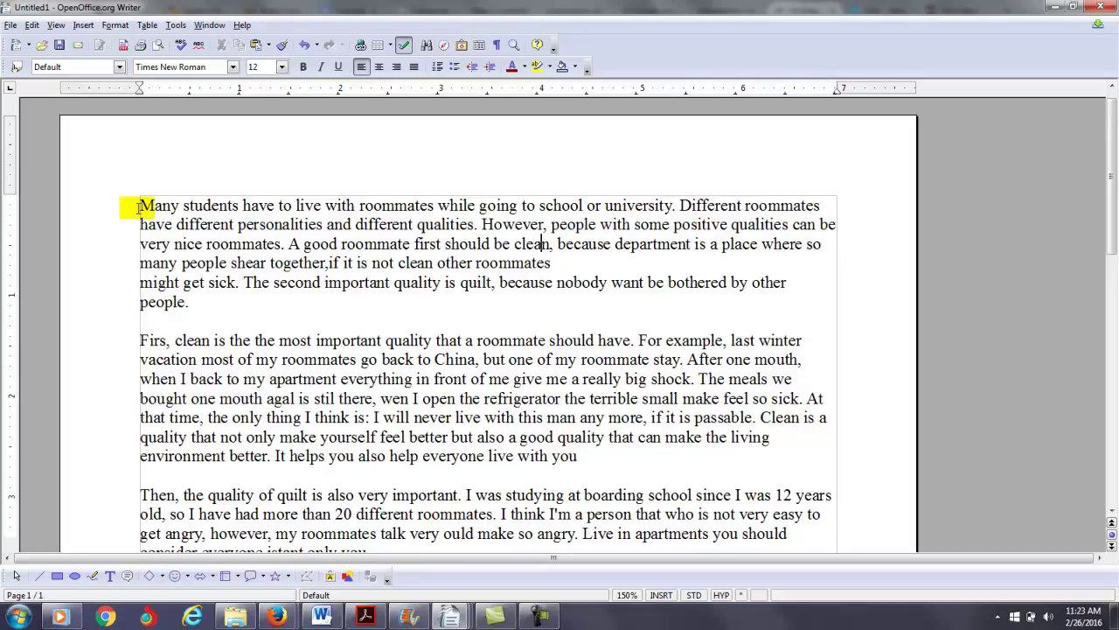
key("Delete")
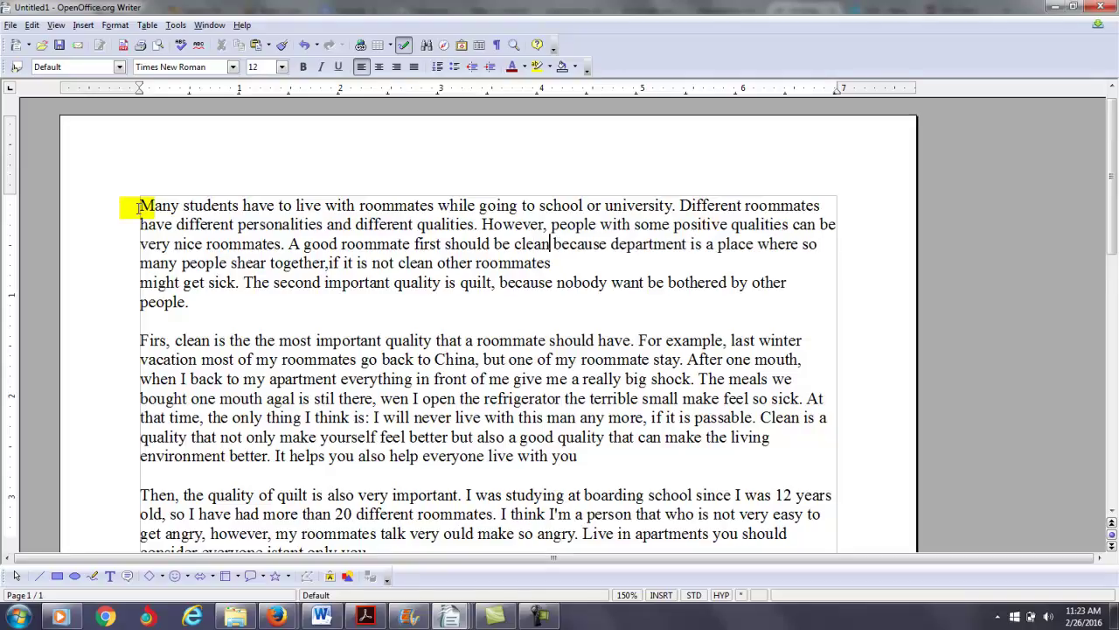
Change "department" to "apartment" after "because" in the first paragraph
key("Right")
key("Right")
key("Right")
key("Right")
key("Right")
key("Right")
key("Right")
key("Right")
key("Delete")
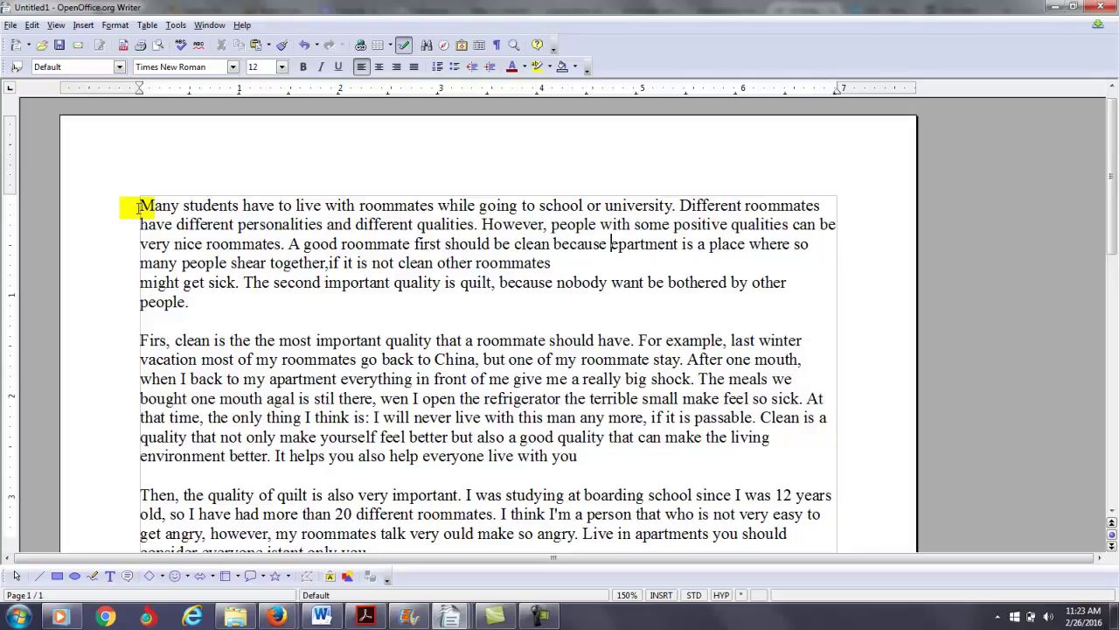
key("Delete")
type("a")
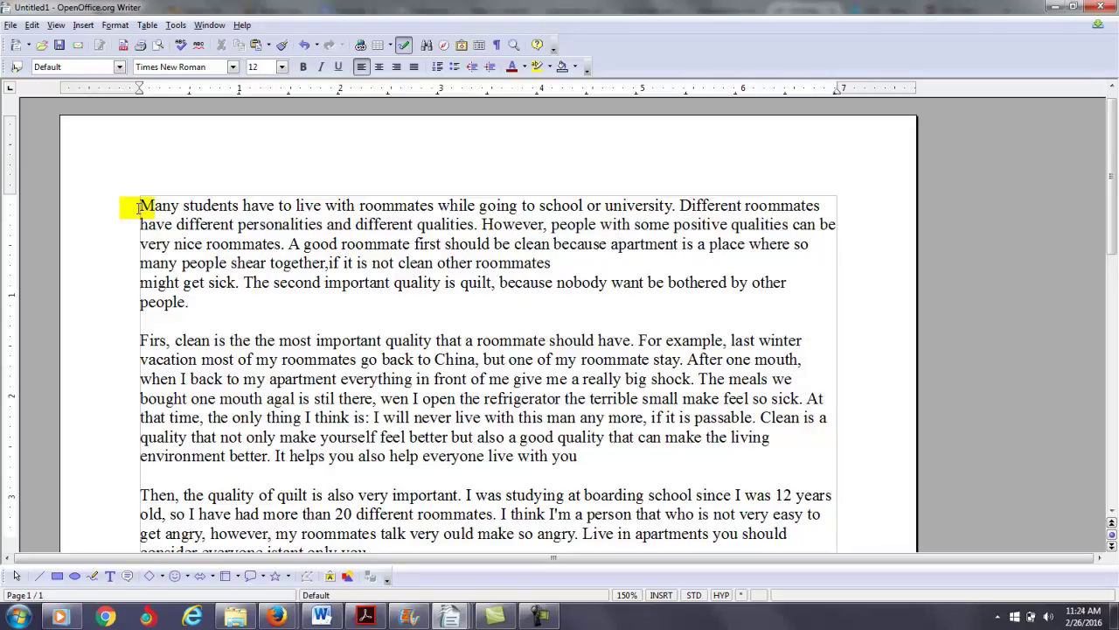
Append "a" to "apartment" and replace "is" with "are" so that the clause reads "because apartmenta are"
key("Right")
key("Right")
key("Right")
key("Right")
key("Right")
key("Right")
key("Right")
type("a")
key("Right")
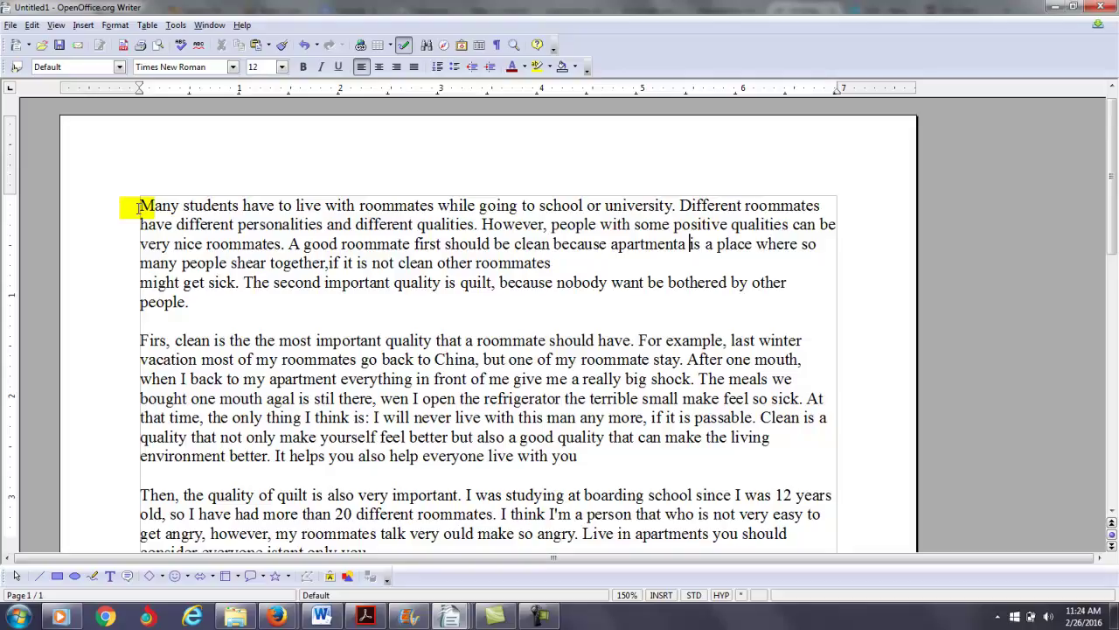
key("Delete")
key("Delete")
type("are")
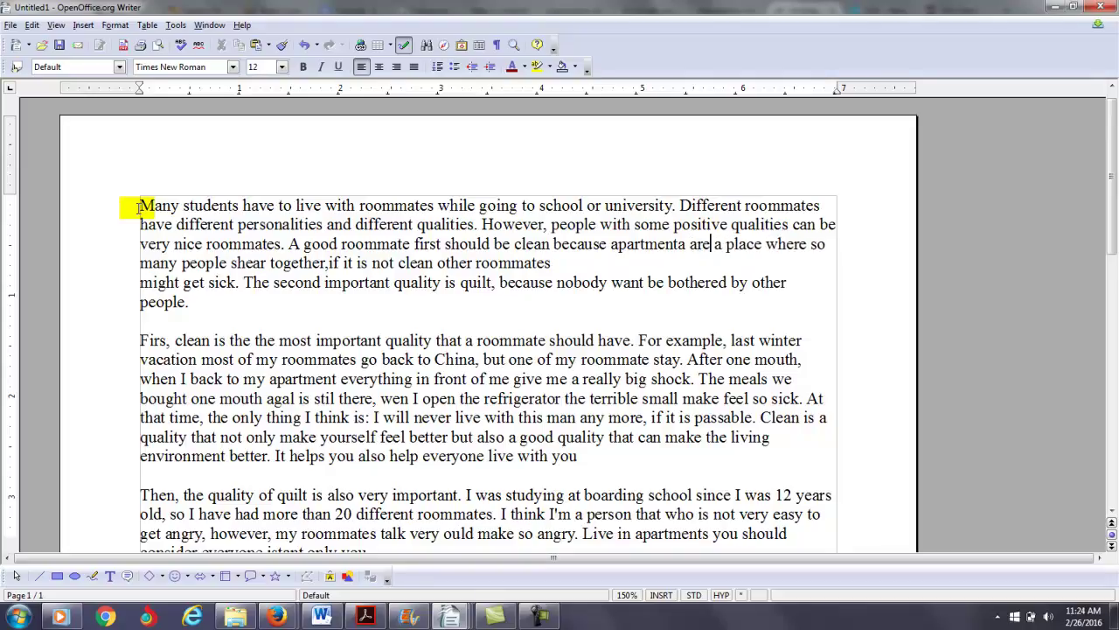
Replace "a place" with "places" in the clause "a place where so many people" of the first paragraph
key("Right")
key("Delete")
key("Delete")
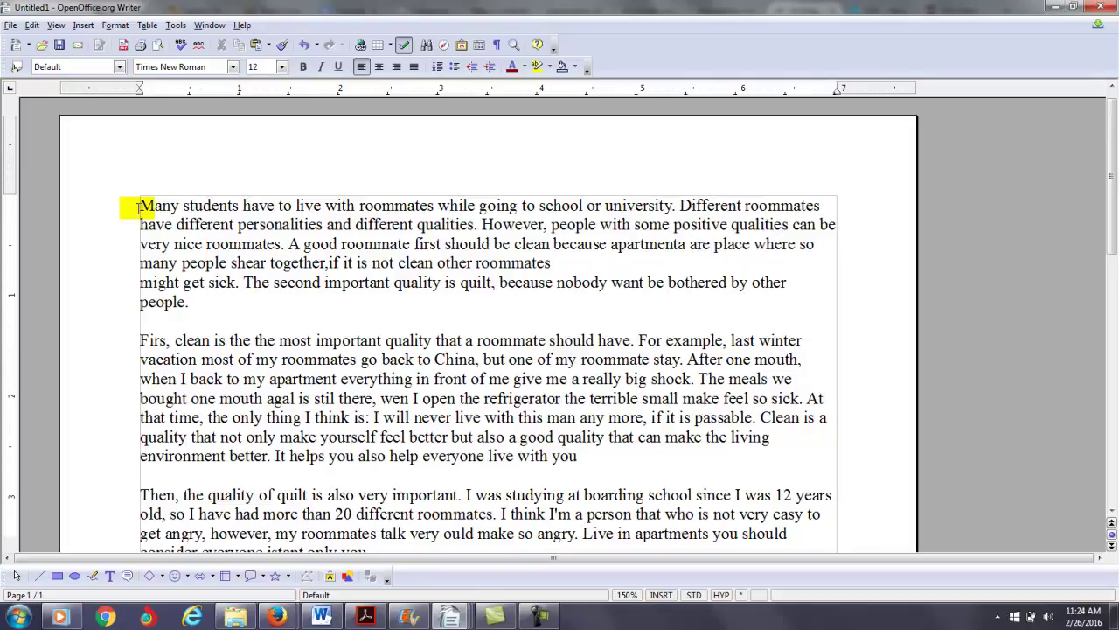
key("Right")
key("Right")
key("Right")
type("s")
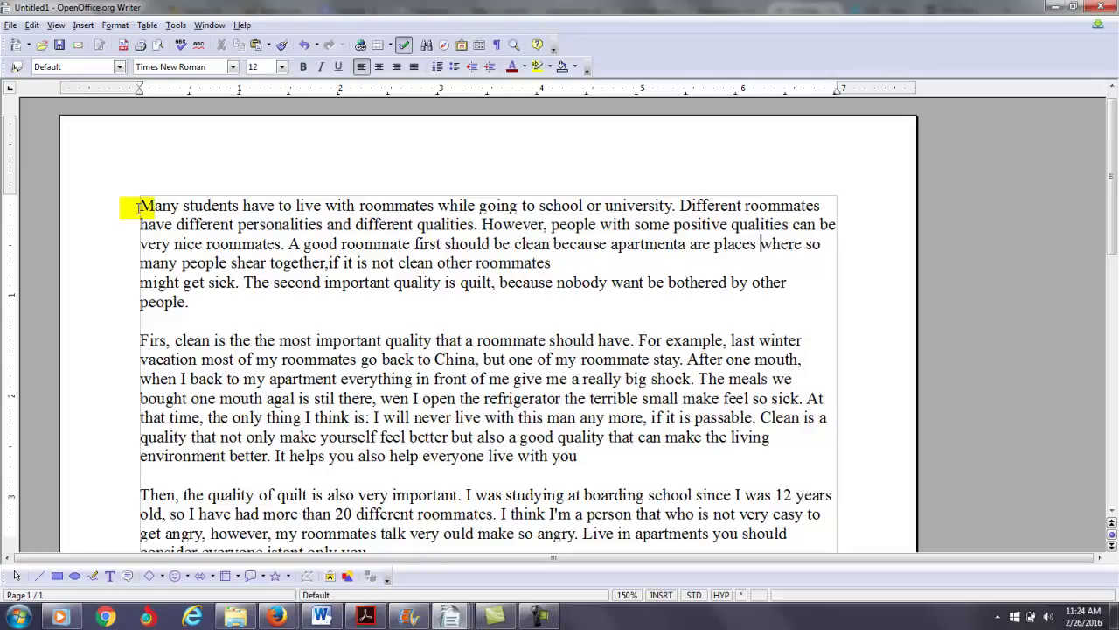
Replace the misspelled "shear" with "share" so that the clause reads "many people share together"
key("Down")
key("Home")
key("Right")
key("Right")
key("Right")
key("Right")
key("Right")
key("Right")
key("Right")
key("Right")
key("Right")
key("Right")
key("Right")
key("Right")
key("Right")
key("Right")
key("Right")
key("Right")
key("Left")
key("Left")
key("Left")
key("Left")
key("Left")
key("Left")
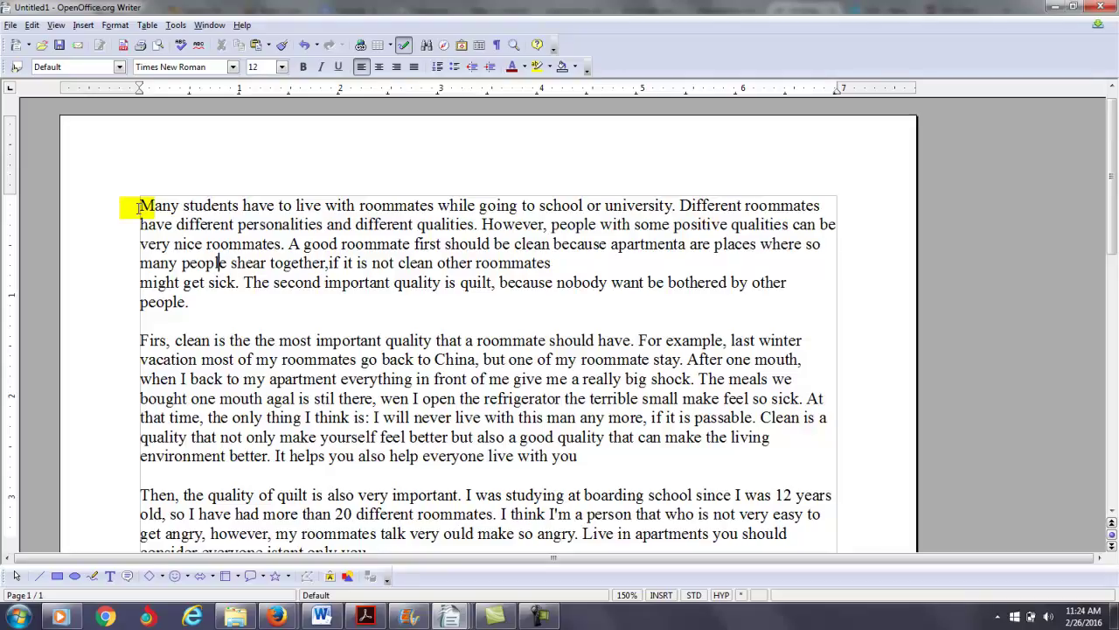
key("Right")
key("Right")
key("Right")
key("Left")
key("Delete")
key("Delete")
key("Delete")
key("Delete")
key("Delete")
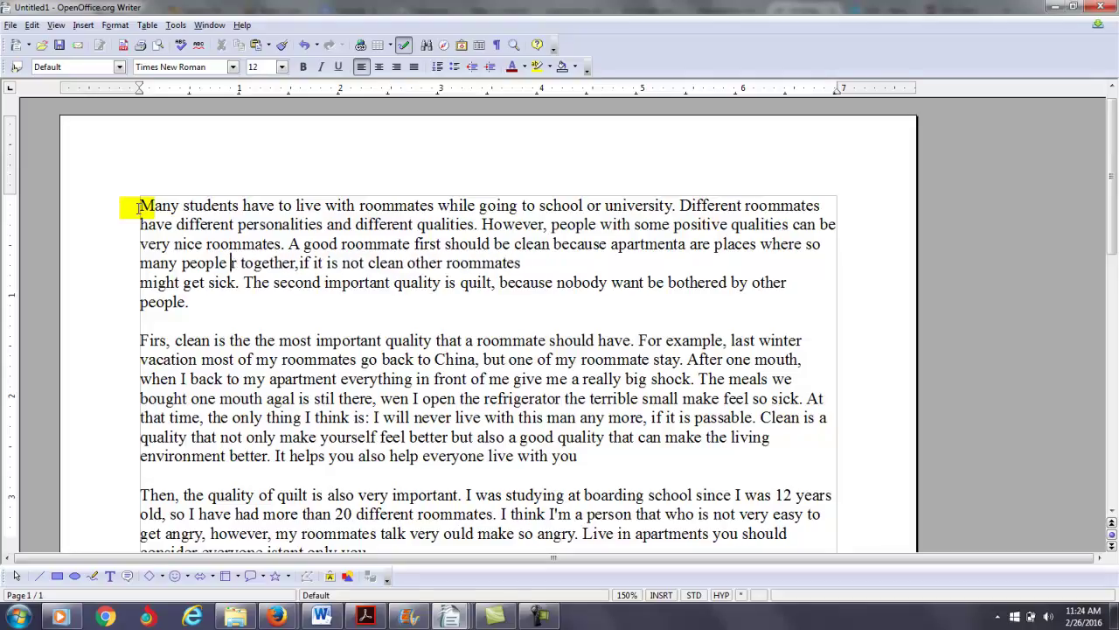
type("share")
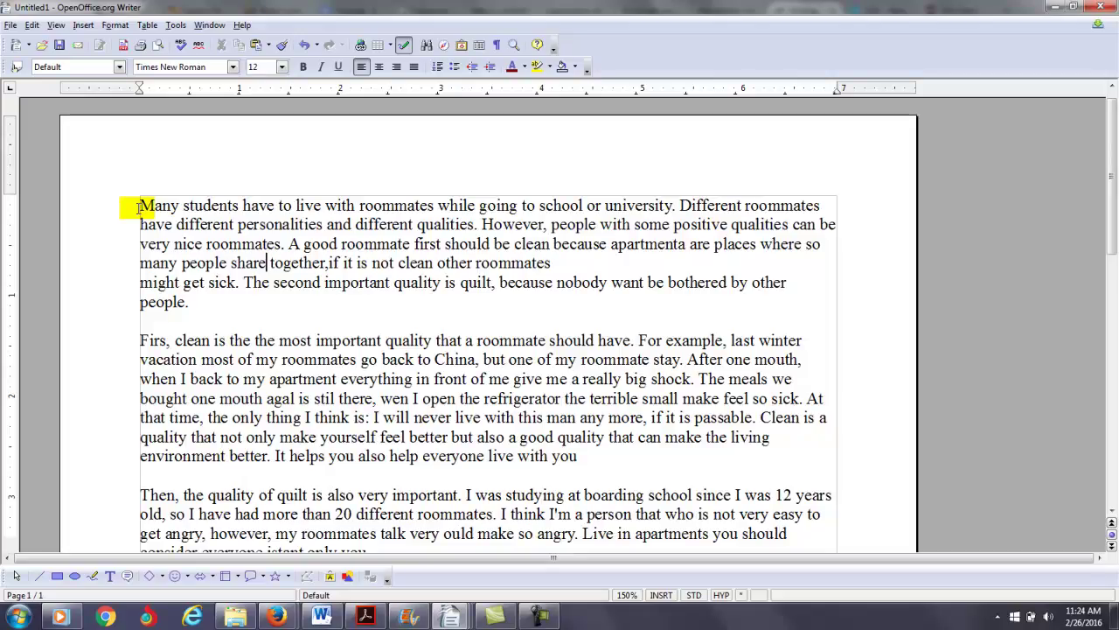
Replace the comma after "together" in the first paragraph with a period and start a new sentence with a capitalized "If"
key("Right")
key("Right")
key("Right")
key("Right")
key("Right")
key("Right")
key("Right")
key("Right")
key("Right")
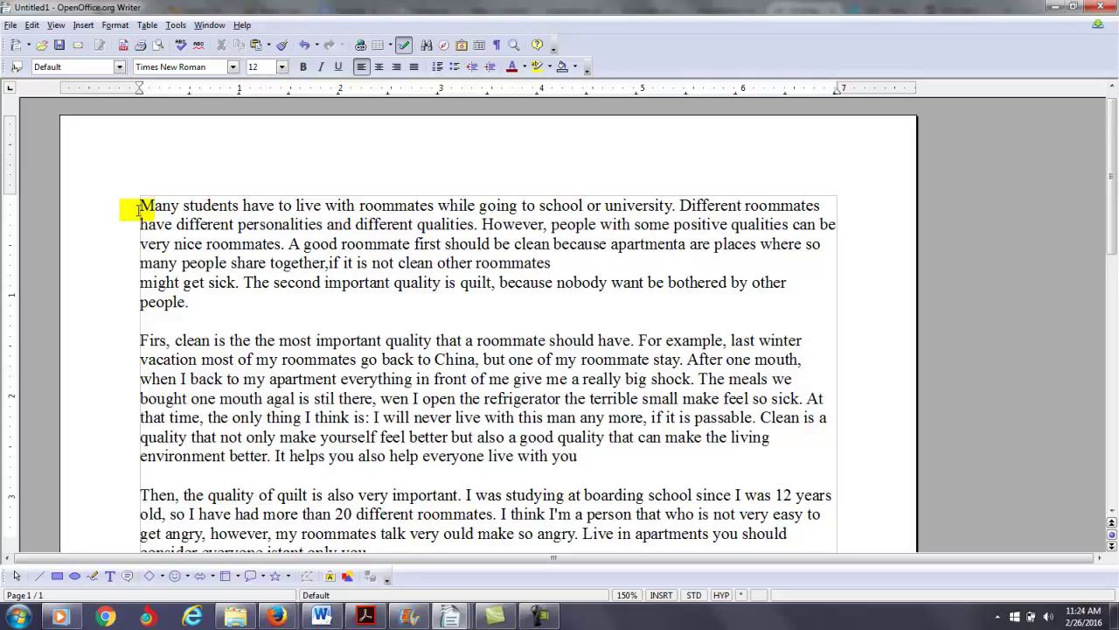
key("Right")
key("Right")
key("Left")
key("Left")
key("Delete")
type(".")
key("Delete")
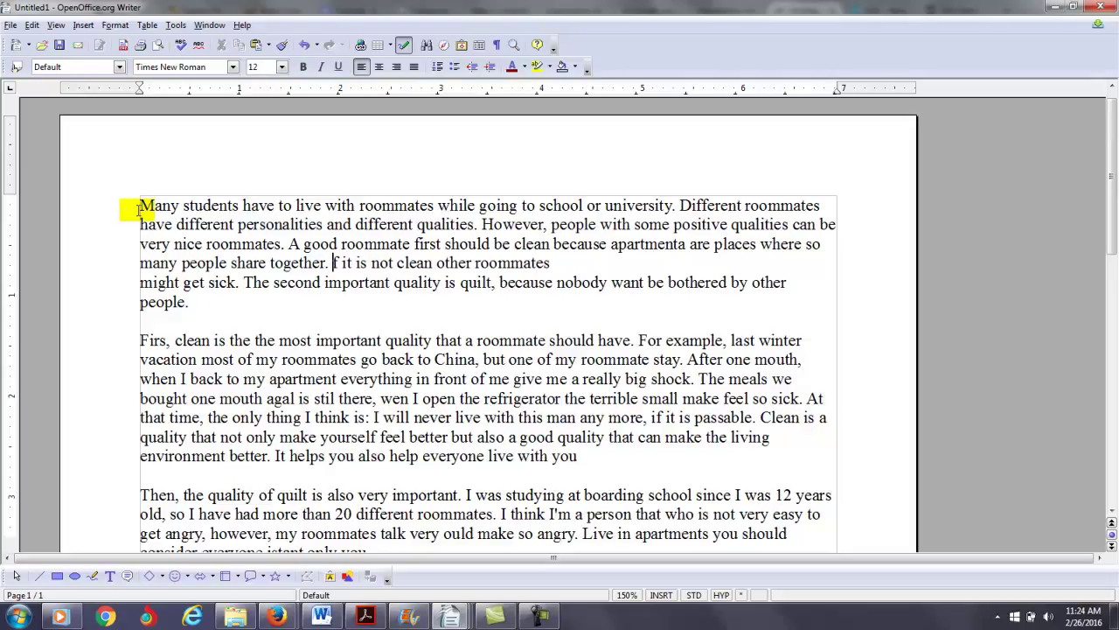
type("I")
Replace "it is" after "If" with "the the living arranges are" in the first paragraph
key("Right")
key("Right")
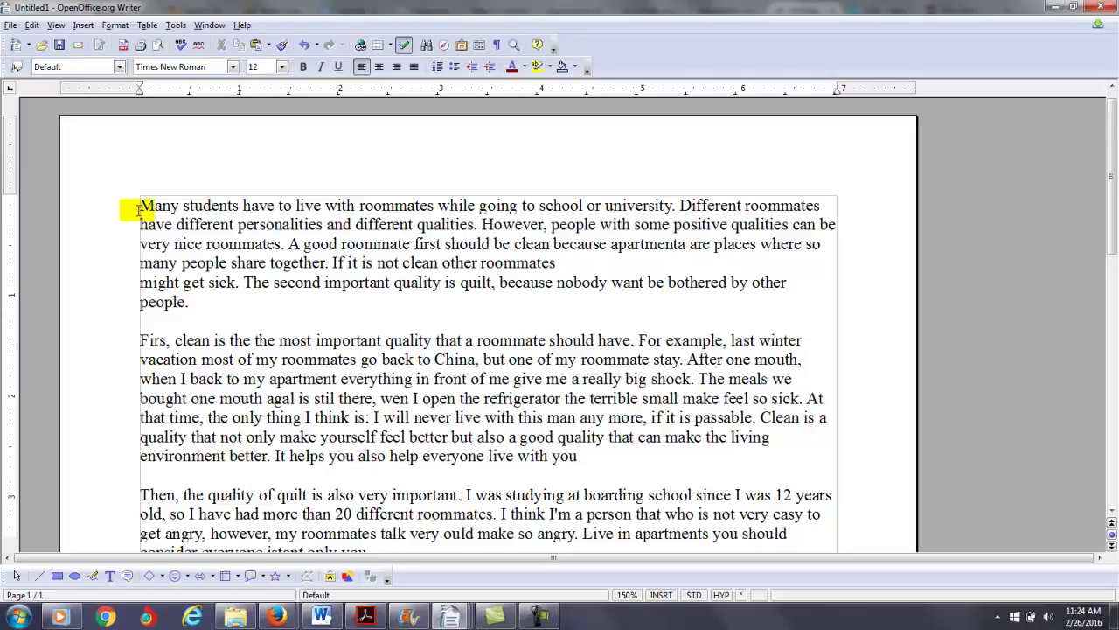
key("Delete")
key("Delete")
key("Delete")
type("the ")
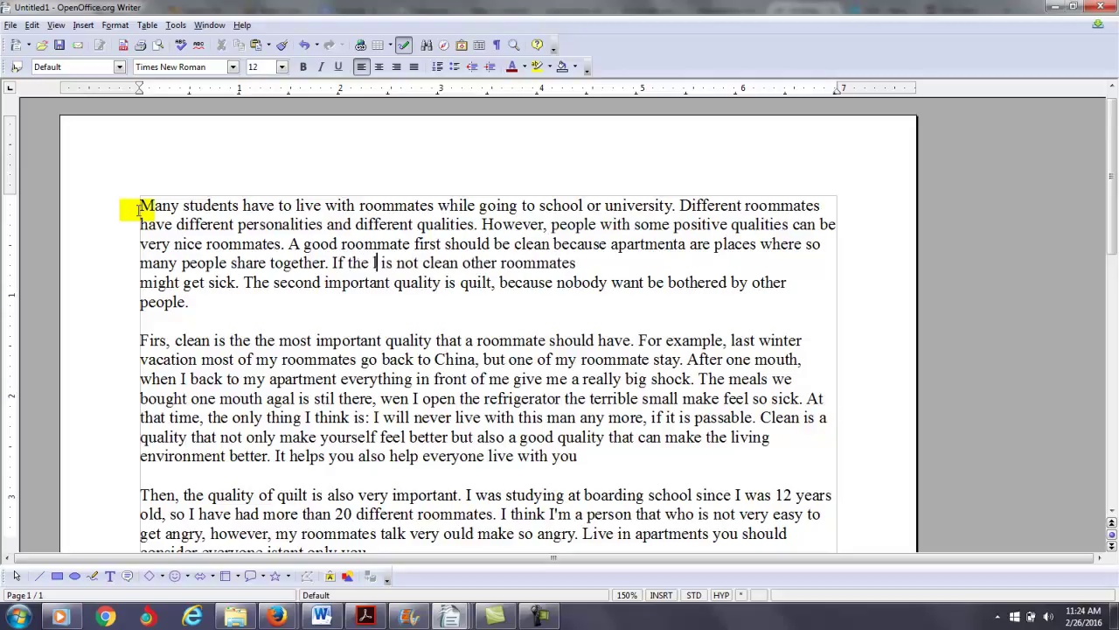
type("the li")
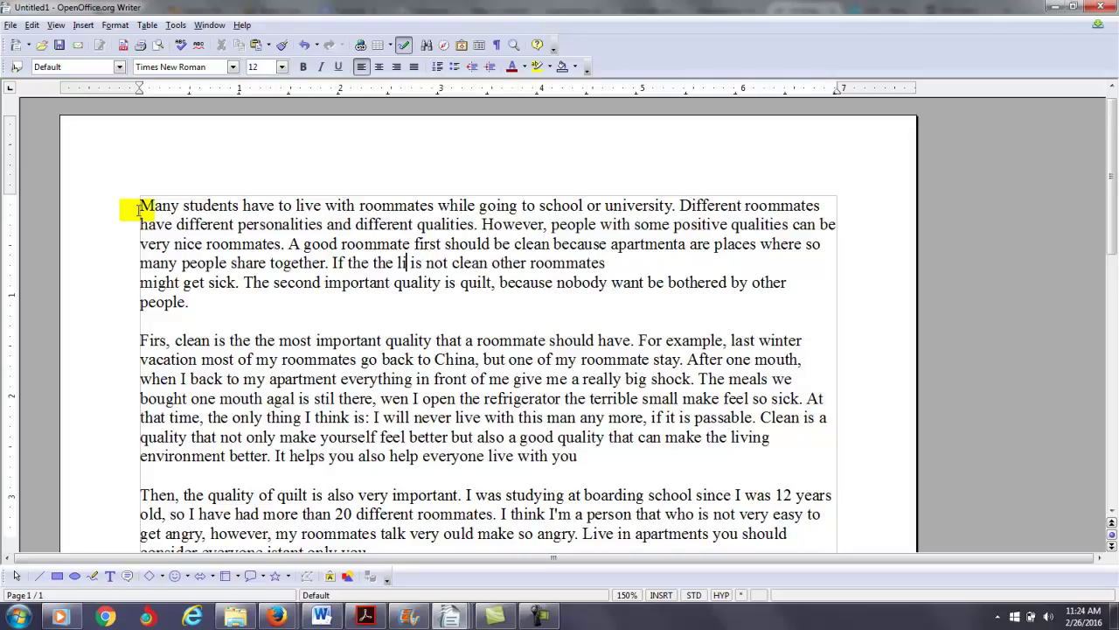
type("ving arranves")
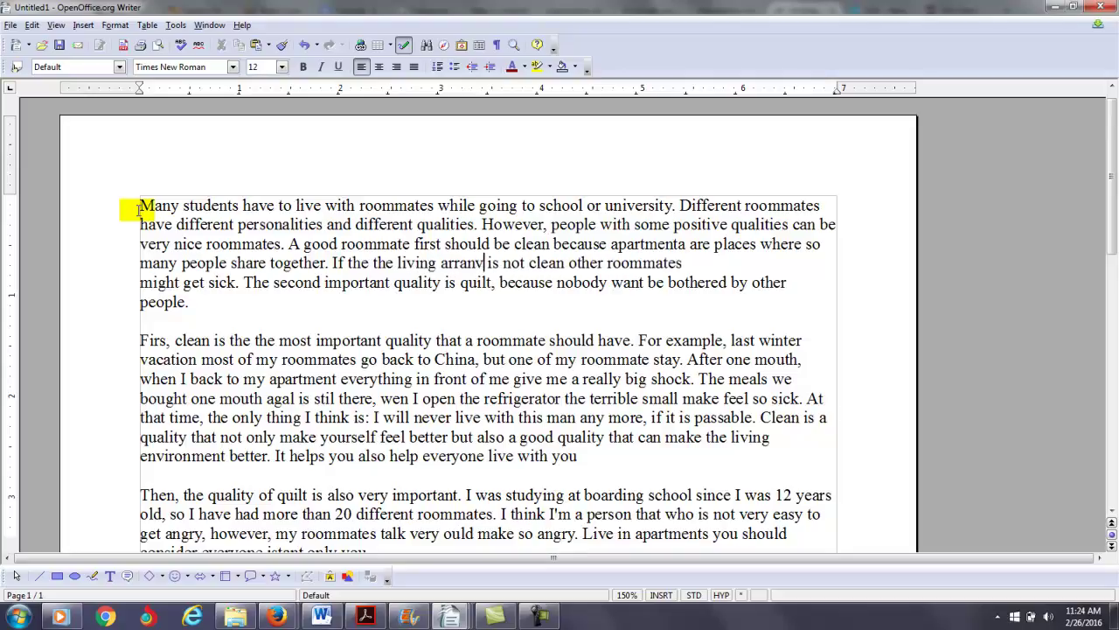
key("BackSpace")
key("BackSpace")
key("BackSpace")
type("ges are")
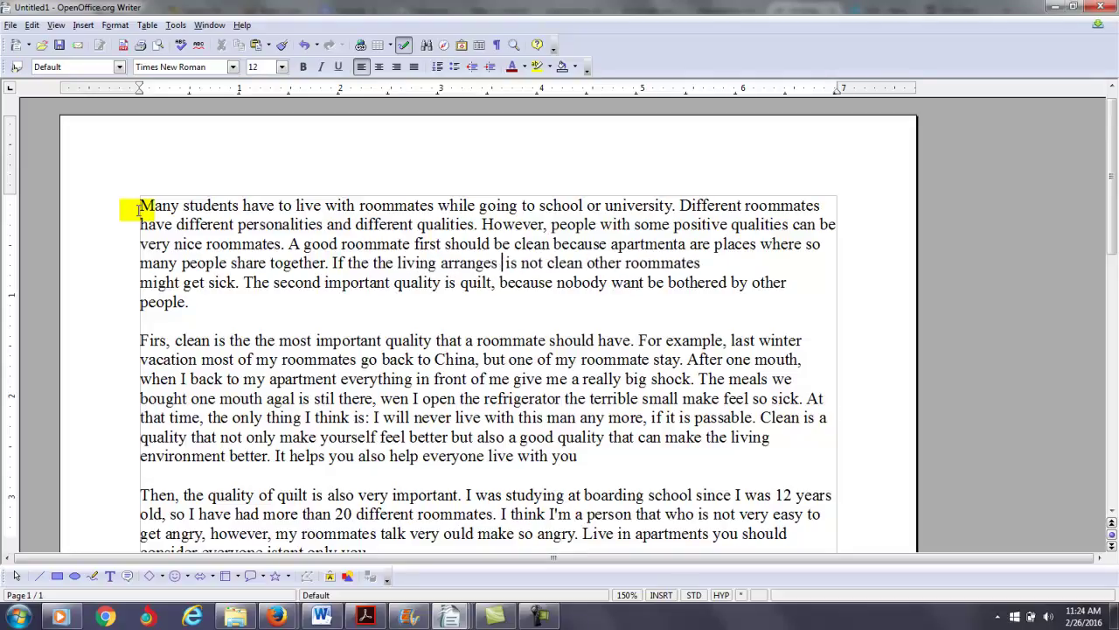
key("Delete")
key("Delete")
key("Delete")
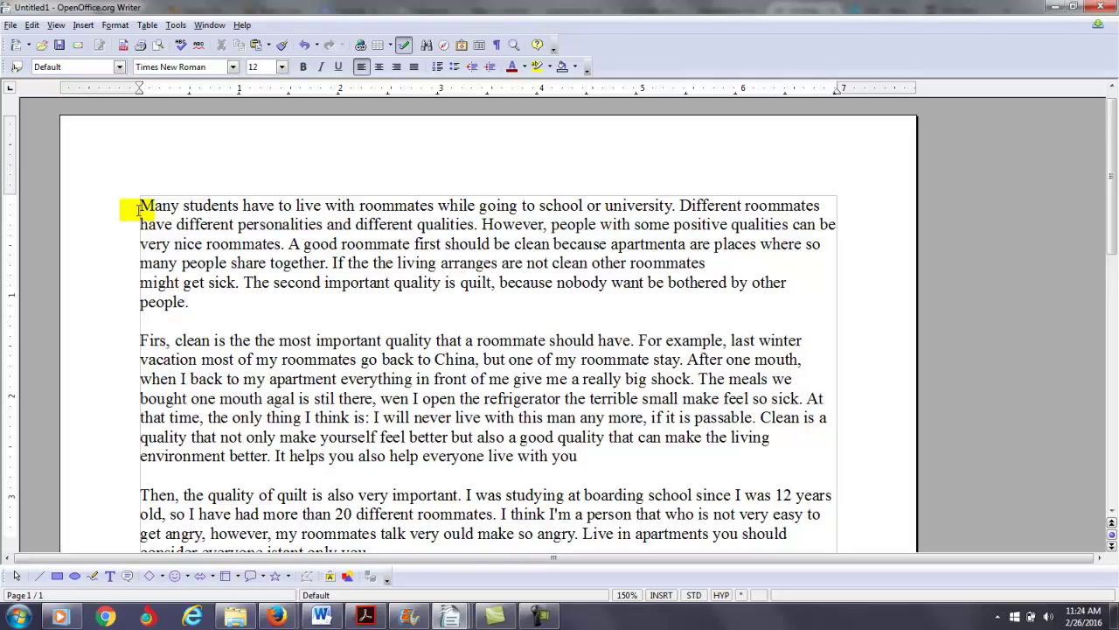
Insert a comma after "clean" in the clause "are not clean other roommates"
key("Right")
key("Right")
key("Right")
key("Right")
key("Right")
key("Right")
key("Right")
key("Right")
key("Right")
type(",")
Expand "The second important quality is" in the first paragraph to "The second important quality of a roommate is"
key("Right")
key("Right")
key("Right")
key("Right")
key("Right")
key("Right")
key("Right")
key("Right")
key("Right")
key("Right")
key("Right")
key("Right")
key("Right")
key("Right")
key("Right")
key("Right")
key("Right")
key("Right")
key("Right")
key("Right")
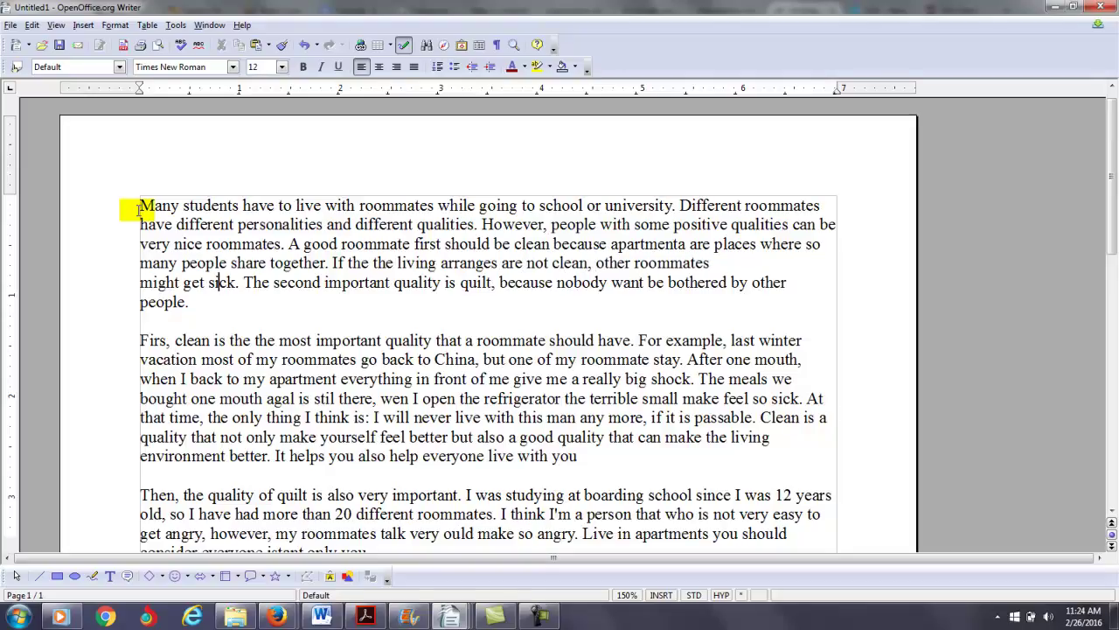
key("Left")
key("Left")
key("Left")
key("Left")
key("Left")
key("Left")
key("Left")
key("Right")
key("Right")
key("Right")
key("Right")
key("Right")
key("Right")
key("Right")
key("Right")
key("Right")
key("Right")
key("Right")
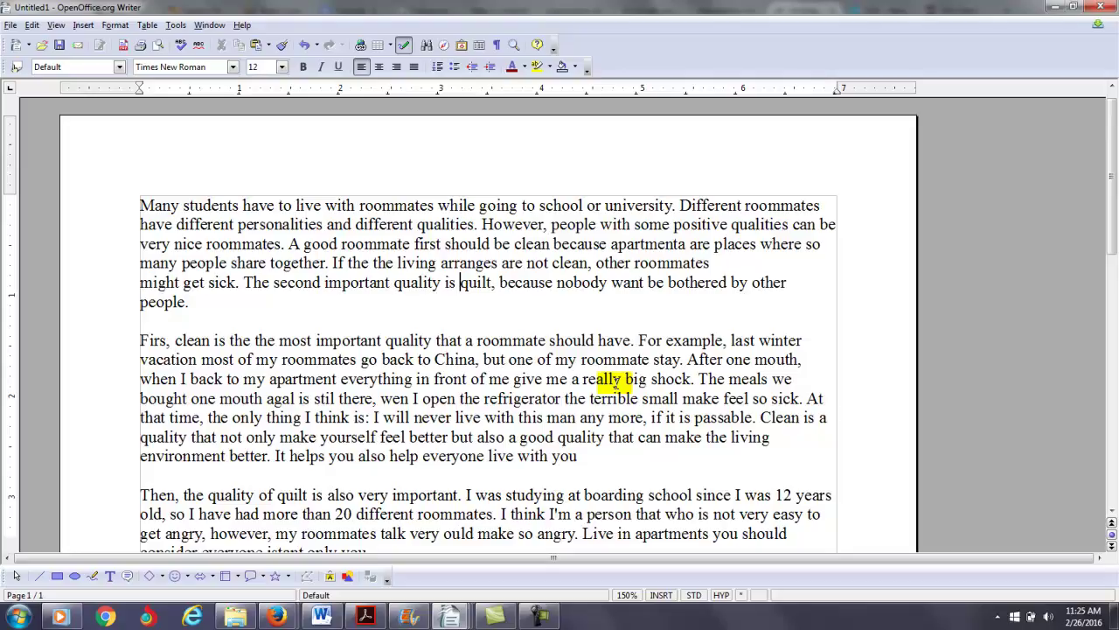
key("BackSpace")
key("BackSpace")
key("BackSpace")
type("of ")
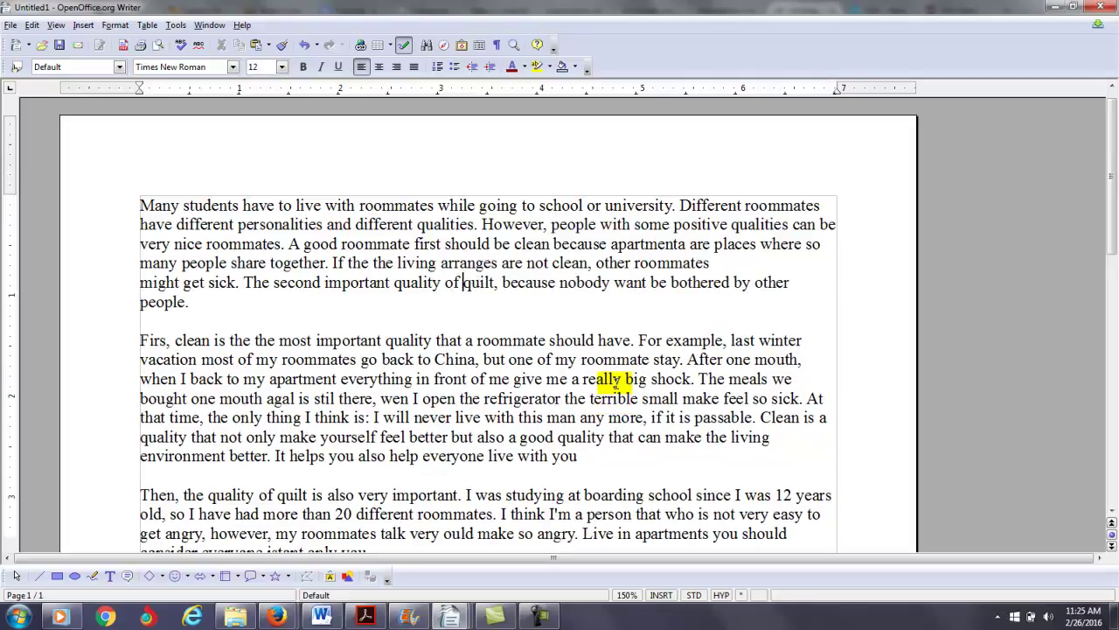
type("a rooma")
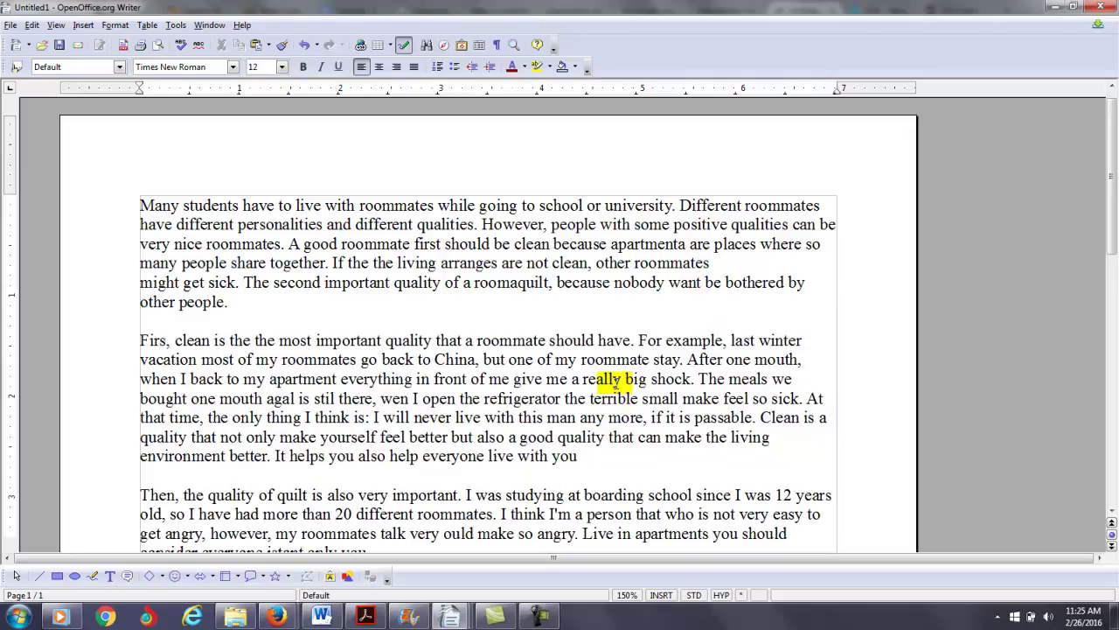
key("BackSpace")
type("mate is")
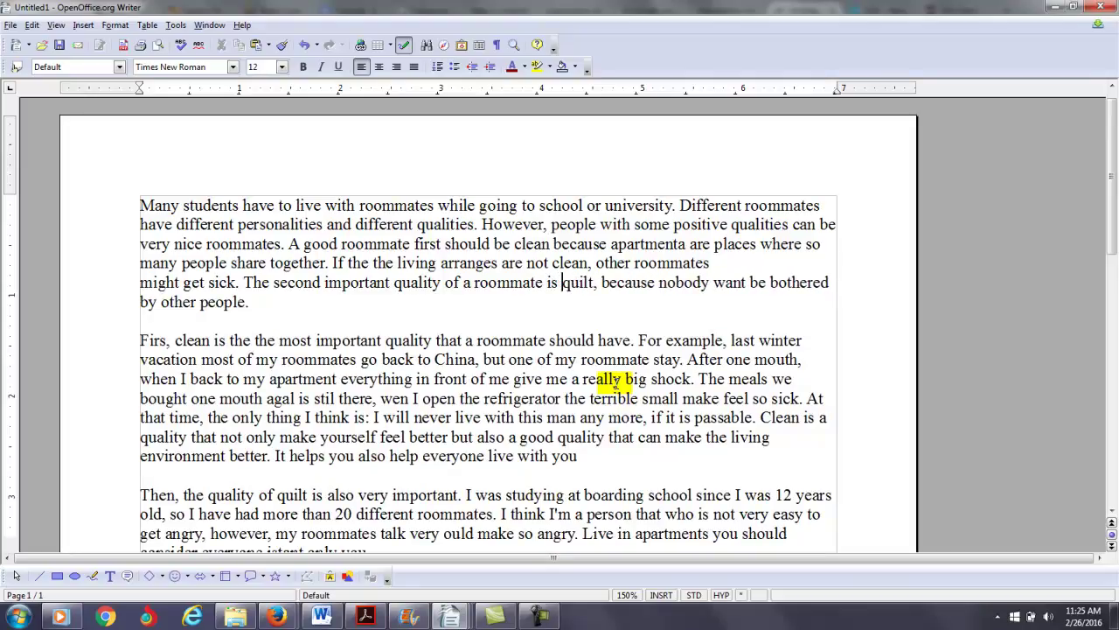
Replace the misspelled "quilt" with "that he or she is quiet" in the sentence about the second important quality
type(" that he i")
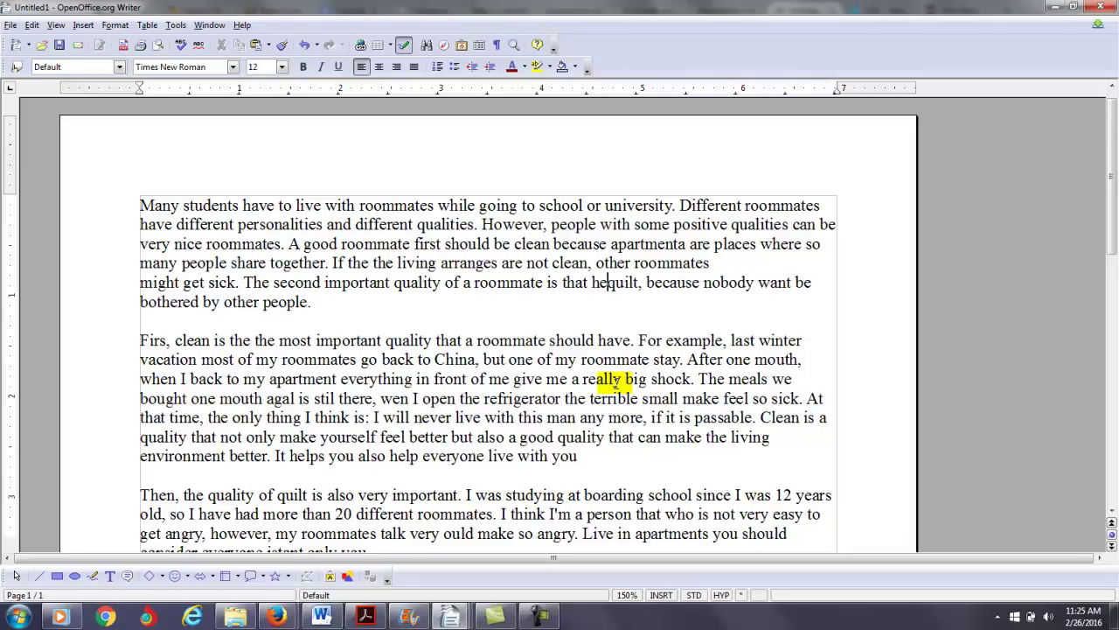
key("BackSpace")
type("or s")
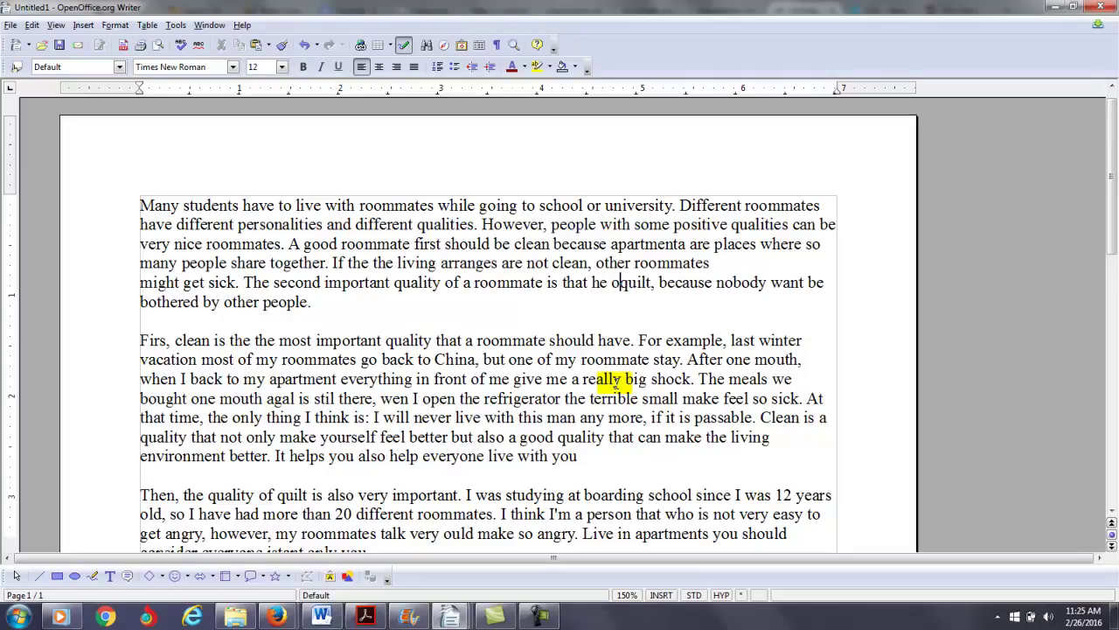
type("he is q")
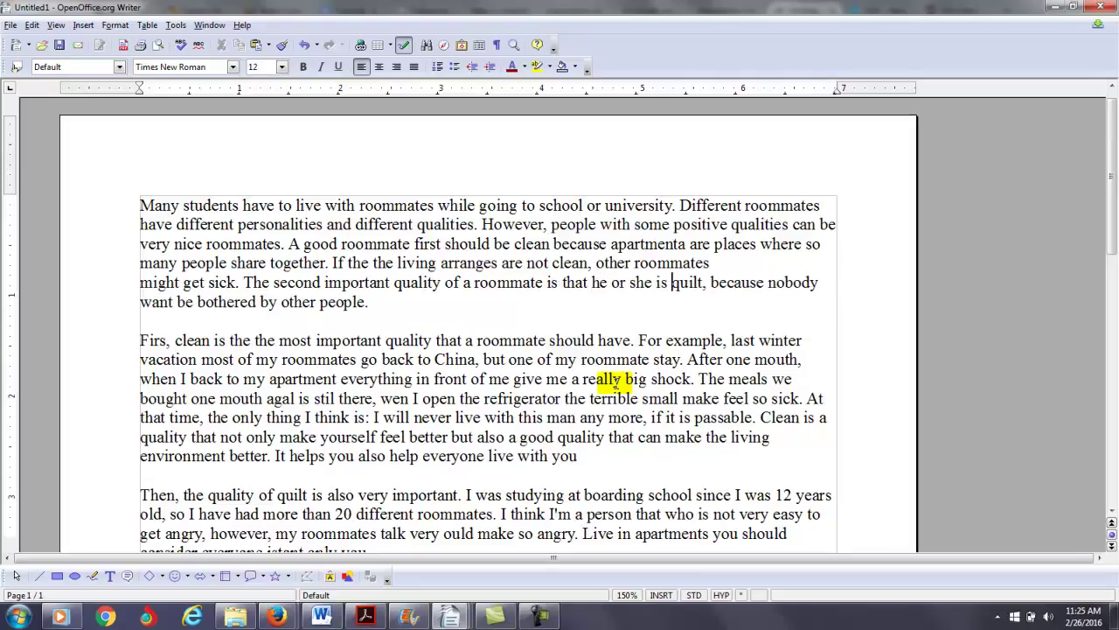
type("uietqui")
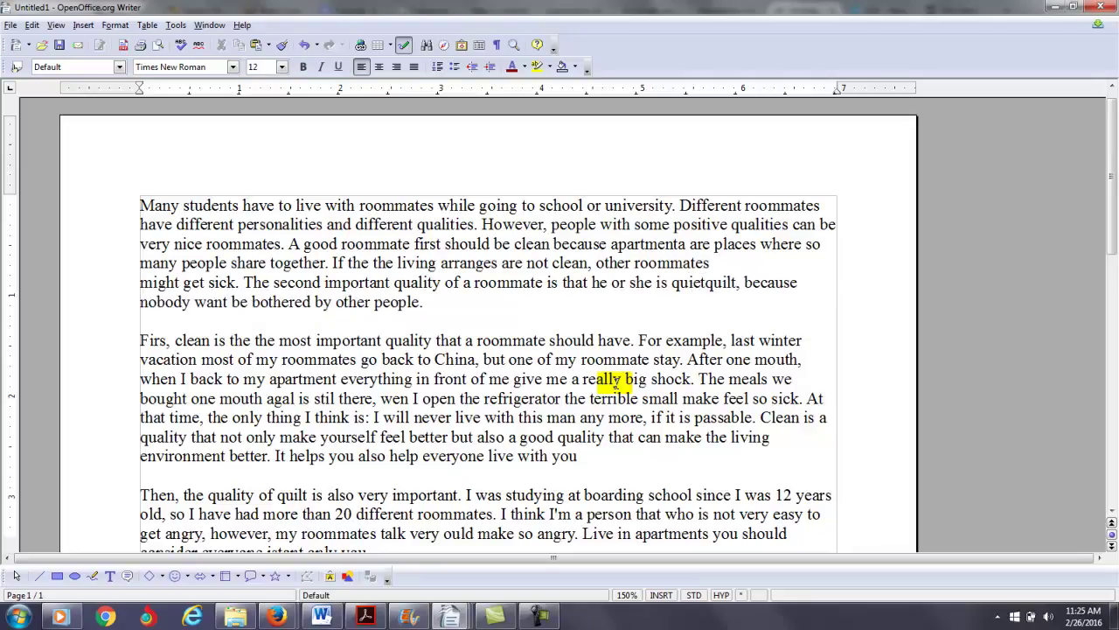
key("Delete")
key("Delete")
key("Delete")
key("Delete")
key("Delete")
key("Delete")
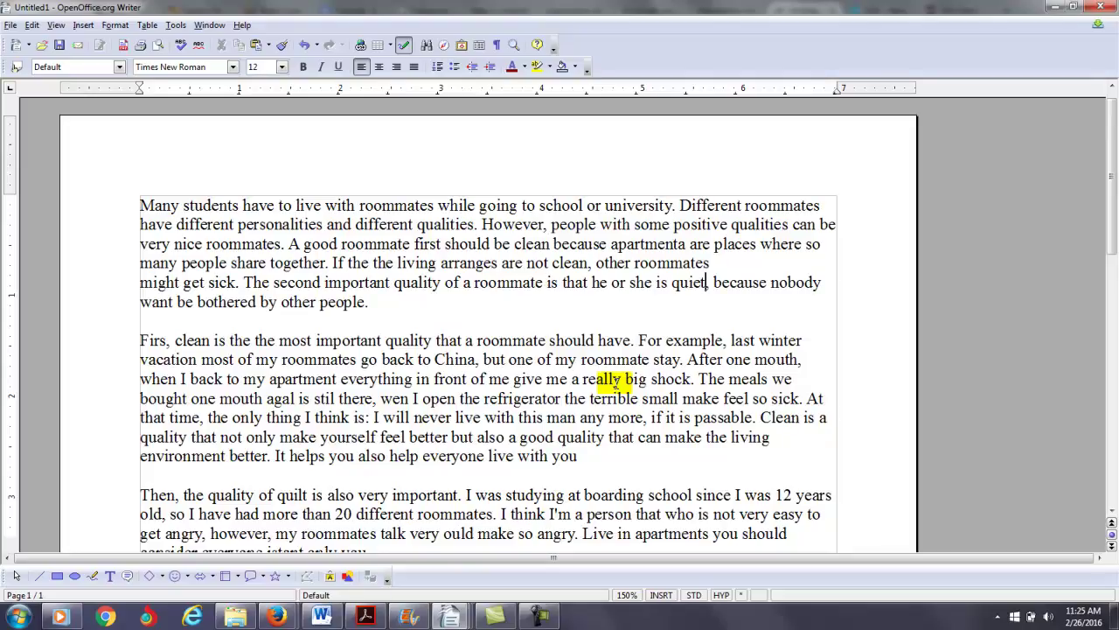
Remove the comma after "quiet" and change "nobody want be" to "nobody wants to be"
type(",")
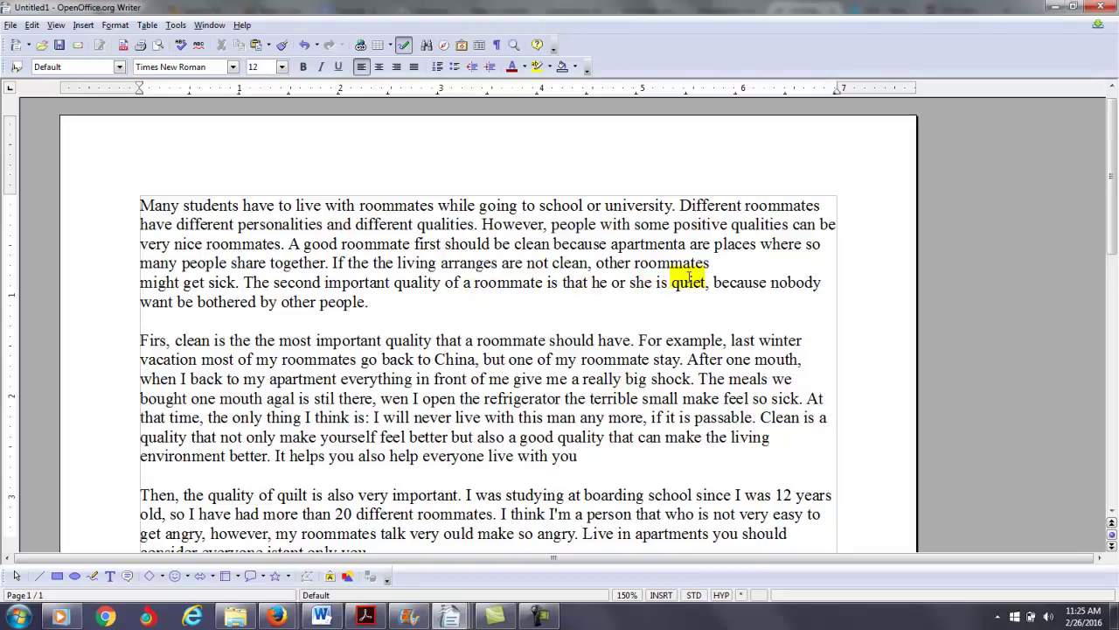
key("BackSpace")
key("ctrl+Right")
key("ctrl+Right")
key("ctrl+Right")
key("ctrl+Right")
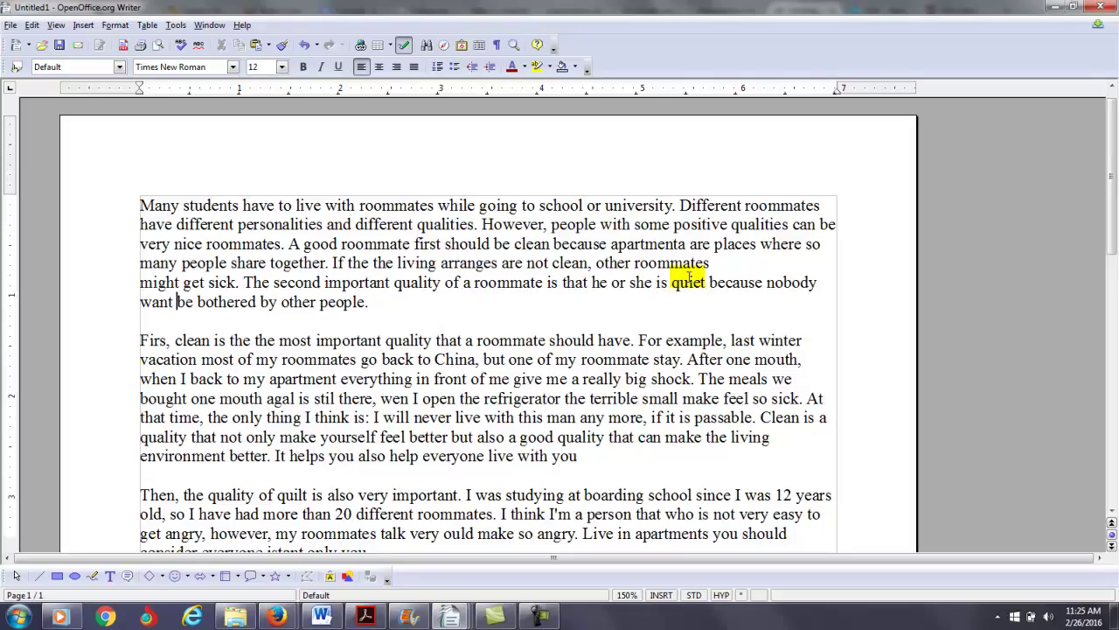
key("Left")
type("s to")
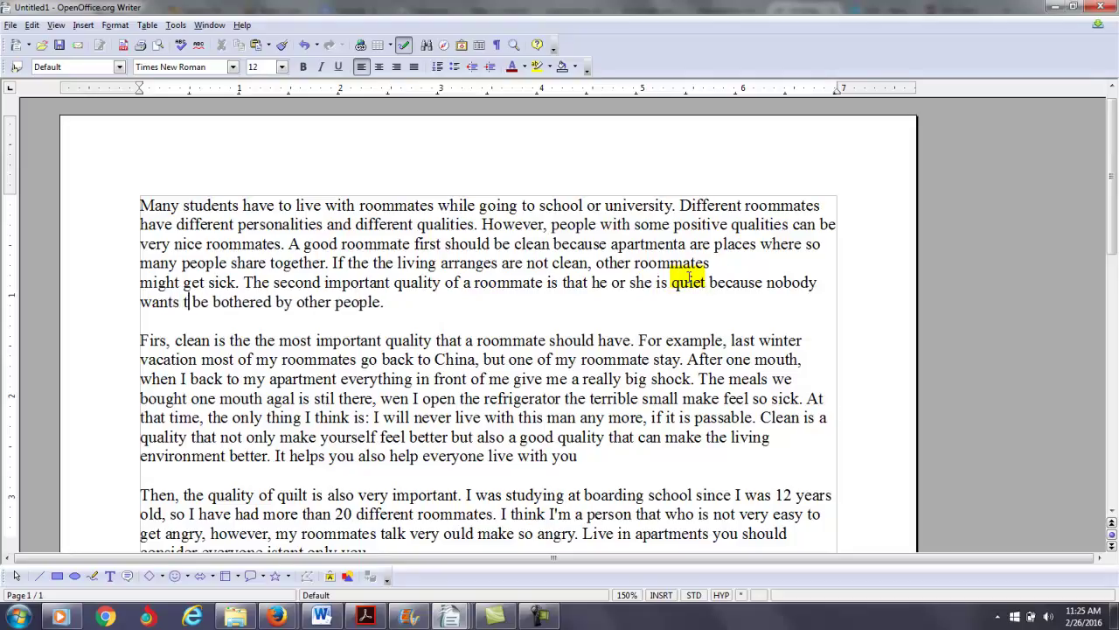
Correct the misspelled opening word "Firs" of the second paragraph to "First"
key("ctrl+Right")
key("ctrl+Right")
key("ctrl+Right")
key("ctrl+Right")
key("ctrl+Right")
key("ctrl+Right")
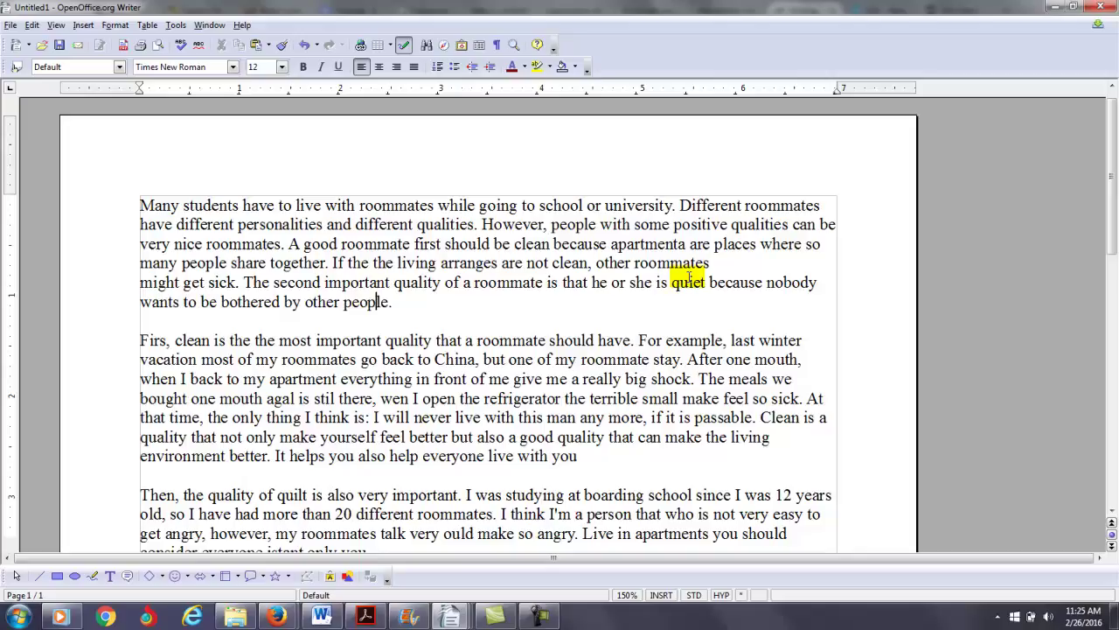
key("Down")
key("Down")
key("Down")
key("Right")
key("Right")
key("Right")
key("Right")
type("t")
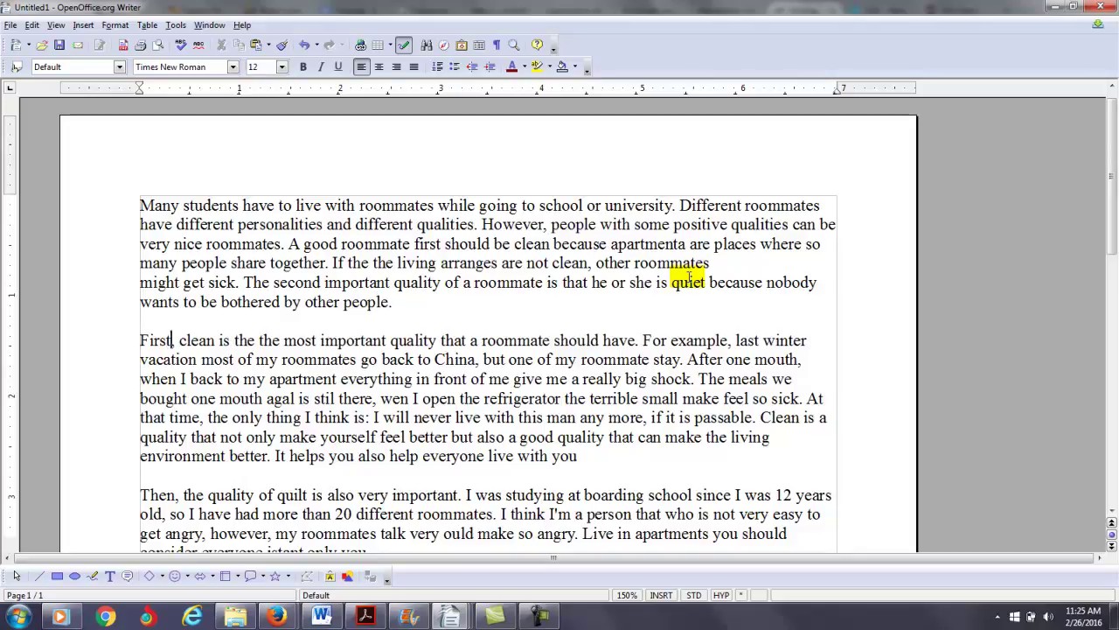
Change "clean" to "cleanliness" after "First," in the second paragraph
key("Right")
key("Right")
key("Right")
key("Right")
key("Right")
key("Right")
key("Right")
type("li")
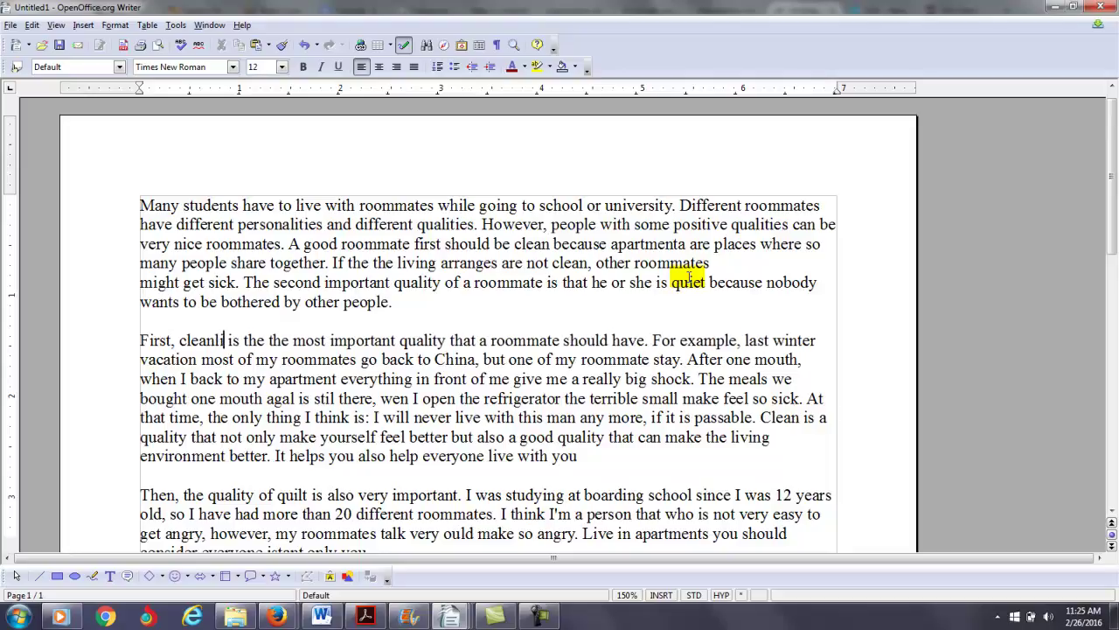
type("ness")
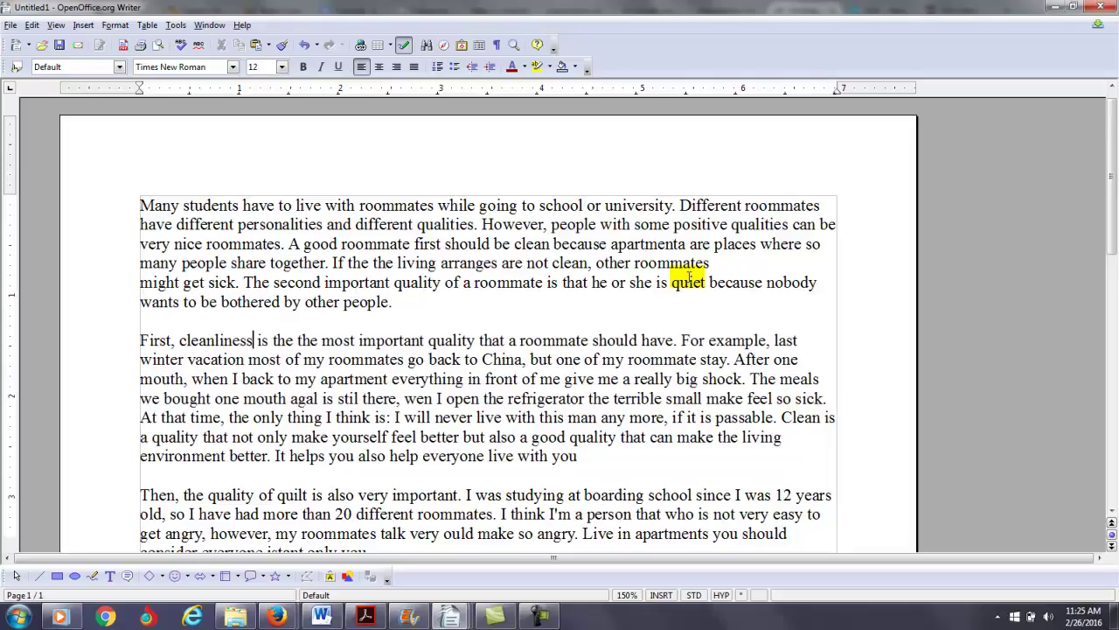
Insert a comma after "last winter vacation" in the "For example" sentence of the second paragraph
key("Right")
key("Right")
key("Right")
key("Right")
key("Right")
key("Right")
key("Right")
key("Right")
key("Right")
key("Right")
key("Right")
key("Right")
key("Right")
key("Right")
key("Right")
key("Right")
key("Right")
key("Right")
key("Right")
key("Right")
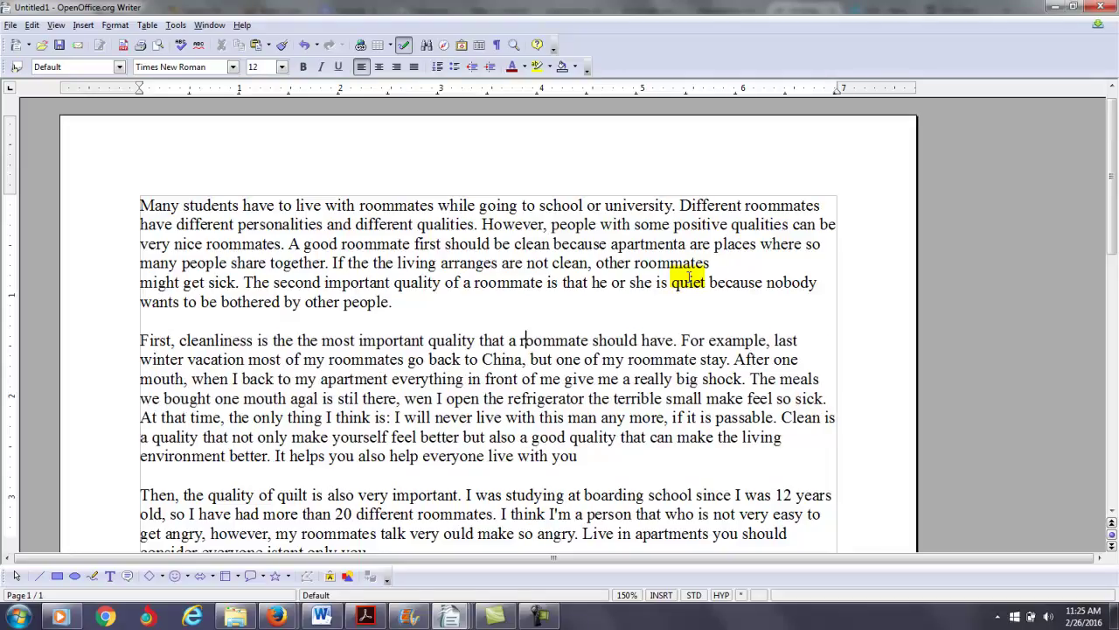
key("Right")
key("Right")
key("Right")
key("Right")
key("Right")
key("Right")
key("Right")
key("Right")
key("Right")
key("Right")
key("Right")
key("Right")
key("Right")
key("Right")
key("Right")
key("Right")
key("Right")
key("Right")
key("Right")
key("Right")
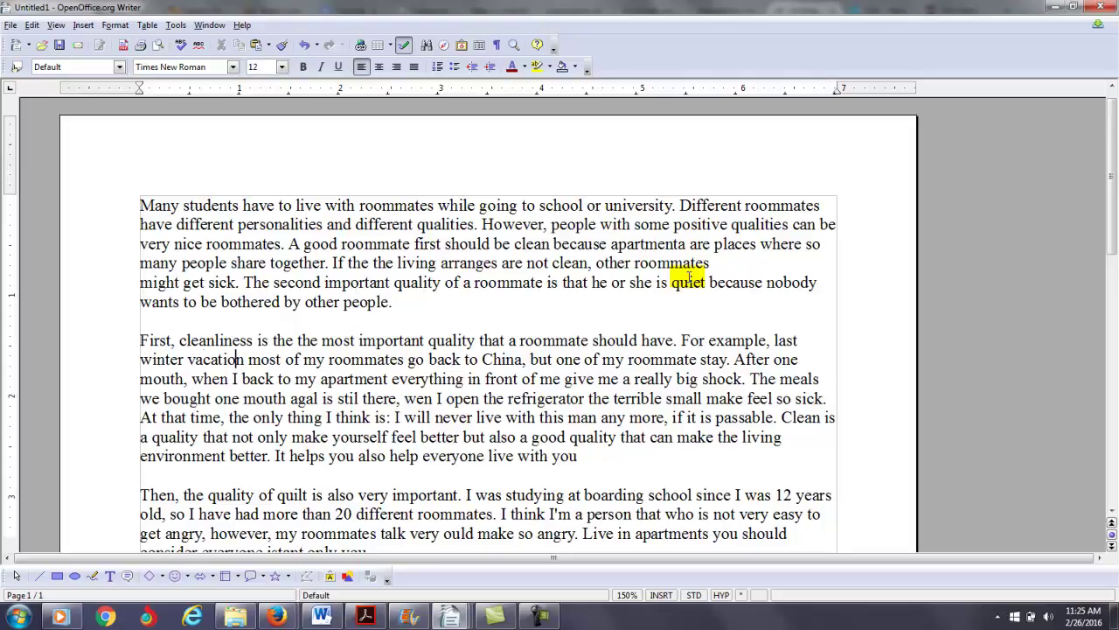
key("Left")
key("Left")
key("Right")
type(",")
key("Right")
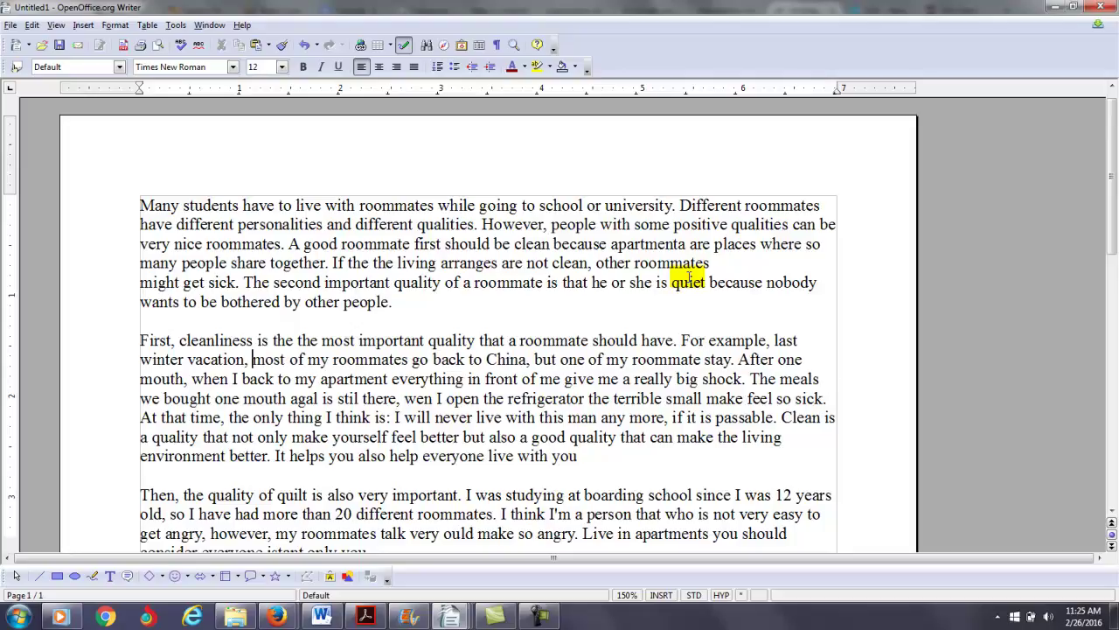
Change "go" to "went" in "most of my roommates go back to China"
key("Right")
key("Right")
key("Right")
key("Right")
key("Right")
key("Right")
key("Right")
key("Right")
key("Right")
key("Right")
key("Right")
key("Right")
key("Right")
key("Right")
key("Right")
key("Right")
key("Right")
key("Right")
key("Right")
key("Right")
key("Right")
key("Right")
key("Left")
key("Delete")
key("Delete")
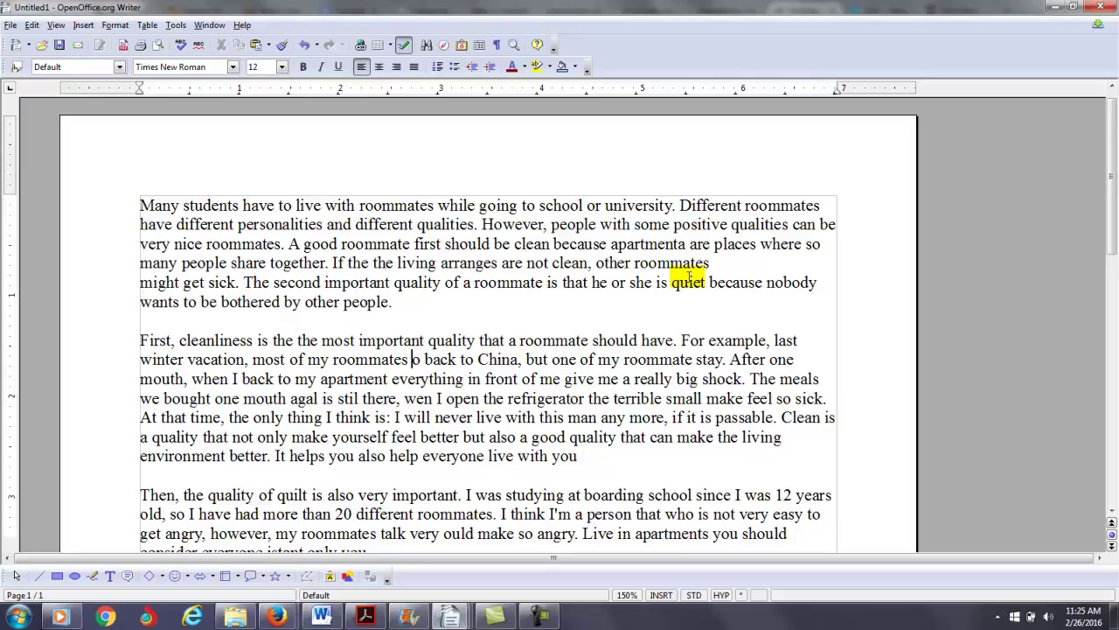
key("Delete")
type("went")
key("Right")
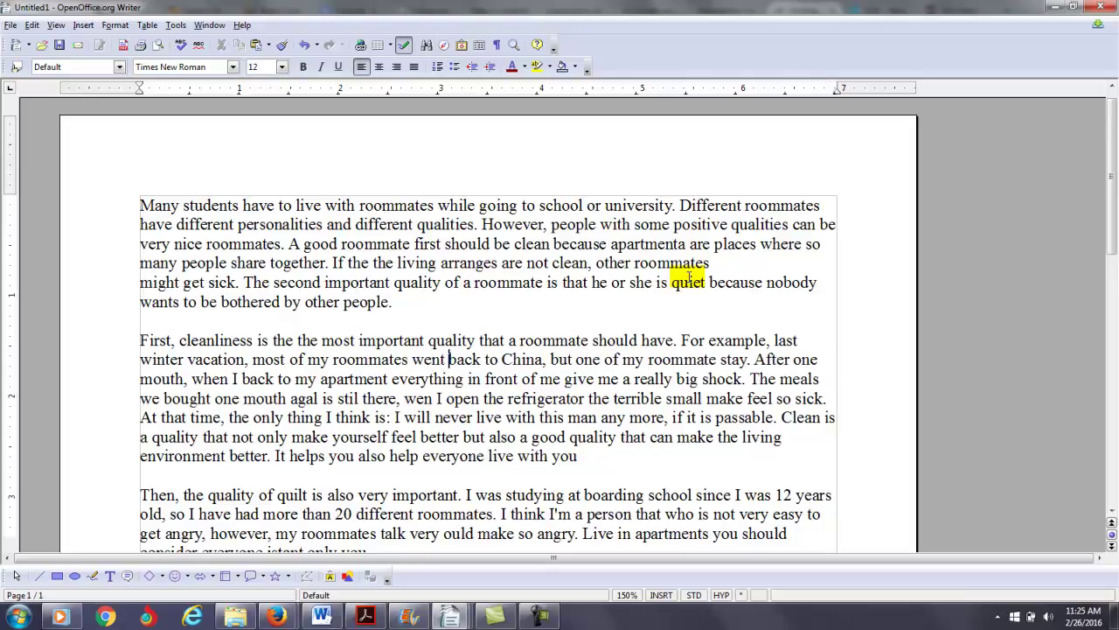
Change "stay" to the past tense "stayed" at the end of the sentence about the roommates and China
key("Right")
key("Right")
key("Right")
key("Right")
key("Right")
key("Right")
key("Right")
key("Right")
key("Right")
key("Right")
key("Right")
key("Right")
key("Right")
key("Right")
key("Right")
key("Right")
key("Right")
key("Right")
key("Right")
key("Right")
key("Right")
key("Right")
key("Right")
key("Right")
key("Right")
key("Right")
key("Right")
key("Right")
key("Right")
key("Right")
key("Right")
key("Right")
key("Right")
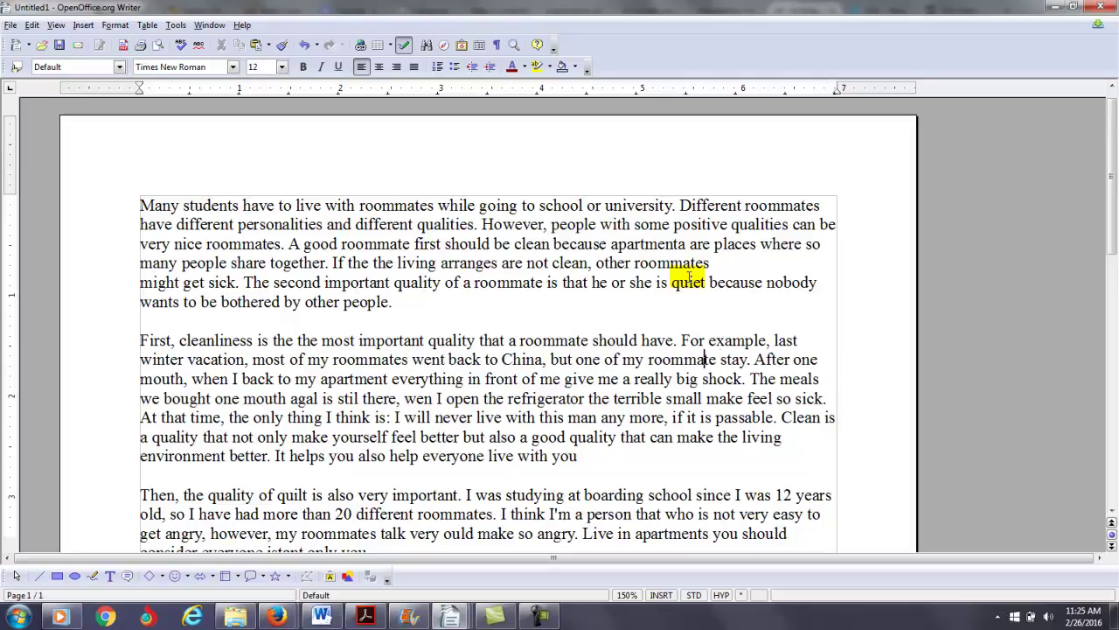
key("Right")
key("Right")
key("Right")
key("Right")
key("Right")
key("Right")
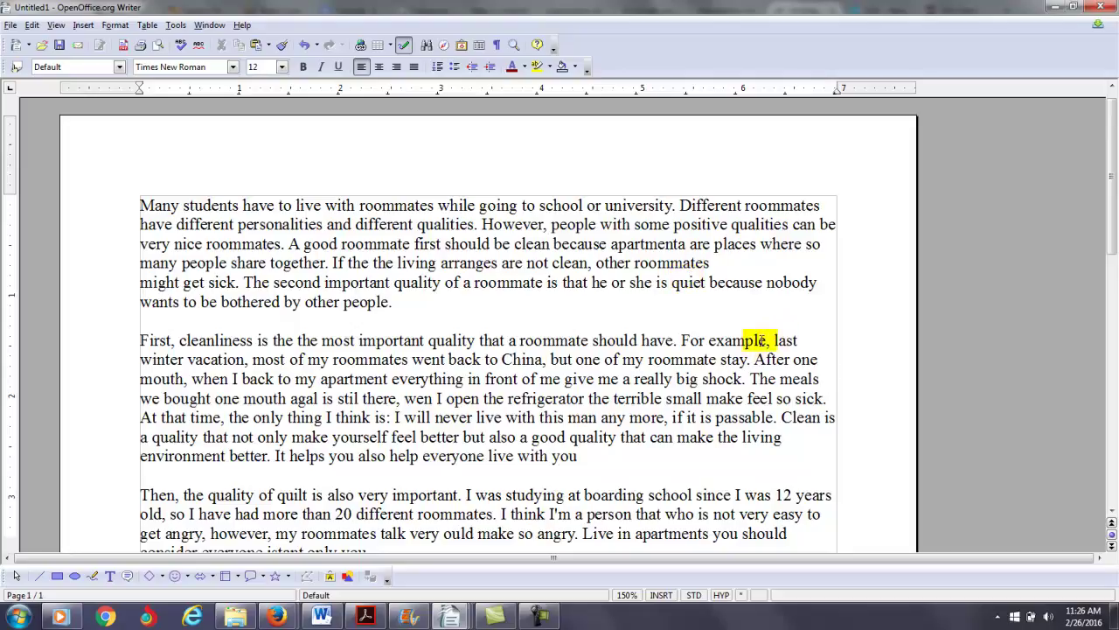
type("ed")
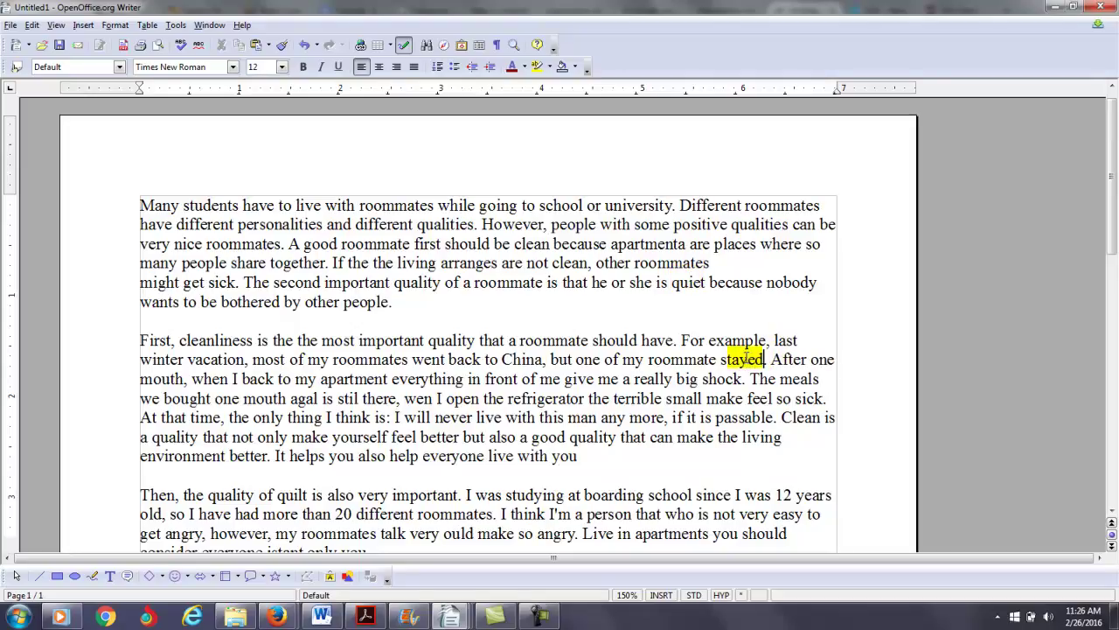
Make "roommate" plural in "one of my roommate stayed" so it reads "roommates"
key("Left")
key("Left")
key("Left")
key("Left")
key("Left")
key("Left")
key("Left")
type("s")
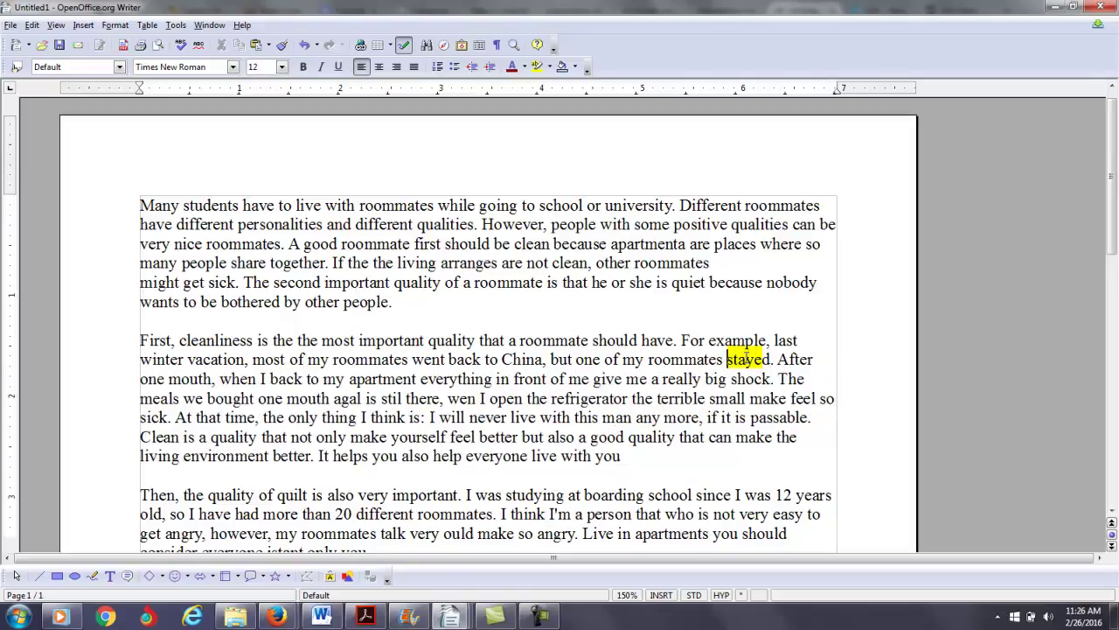
Correct the misspelled "mouth" to "month" in the phrase "After one mouth" in the second paragraph
key("Right")
key("Right")
key("Right")
key("Right")
key("Right")
key("Right")
key("Right")
key("Right")
key("Right")
key("Right")
key("Left")
key("Left")
key("Left")
key("Left")
key("Left")
key("Left")
key("Left")
key("Left")
key("Left")
key("Left")
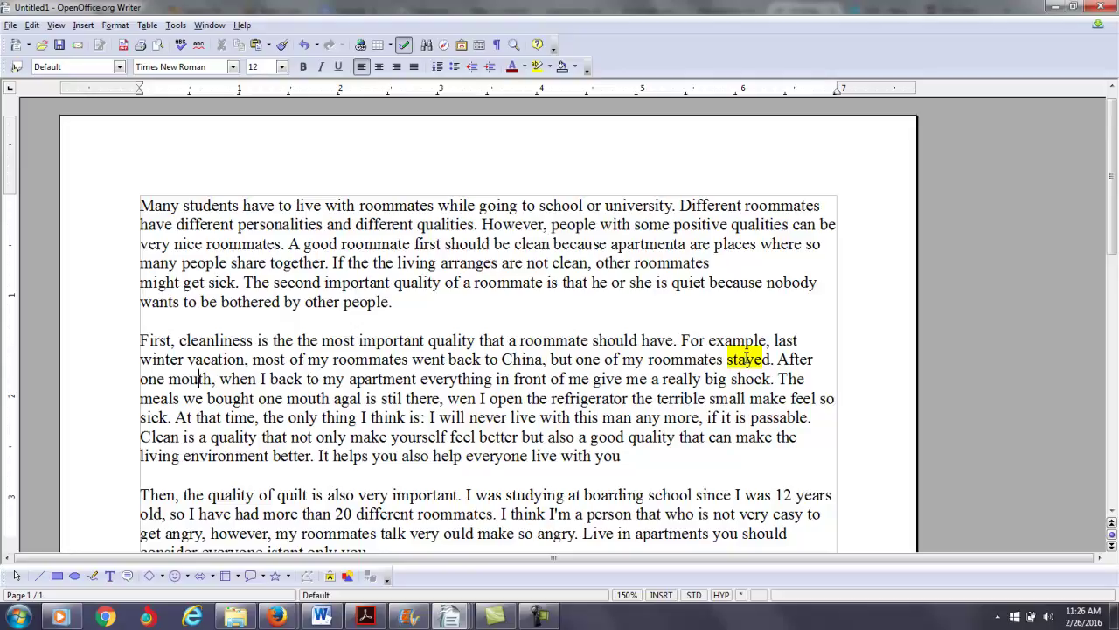
key("Right")
key("Delete")
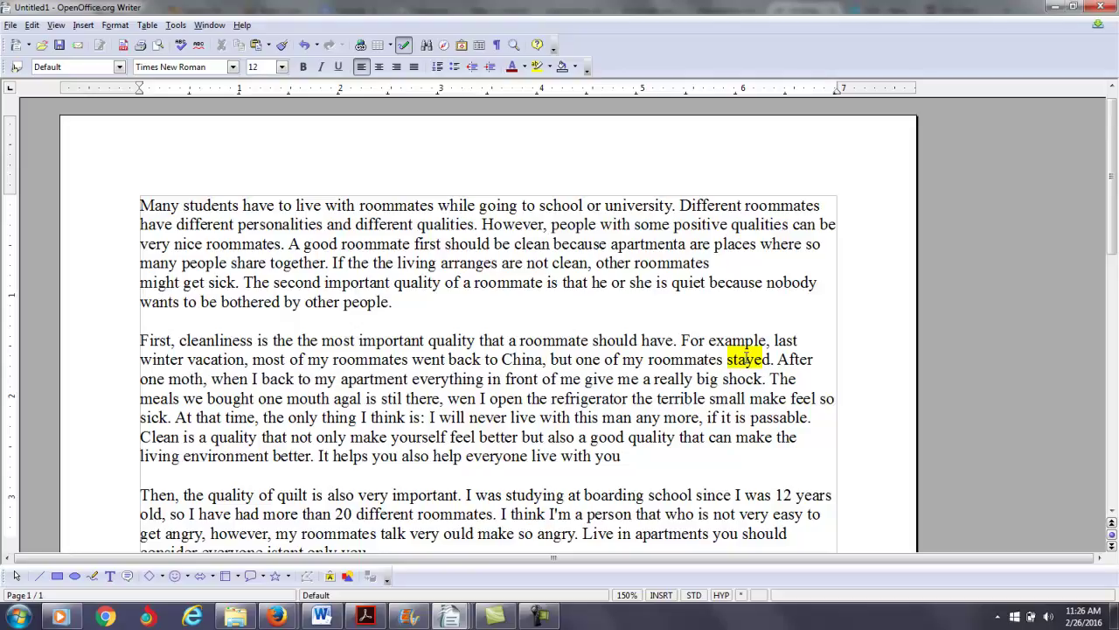
type("n")
Insert the missing verb "went" between "when I" and "back to my apartment"
key("Right")
key("Right")
key("Right")
key("Right")
key("Right")
key("Right")
key("Right")
key("Right")
key("Right")
key("Right")
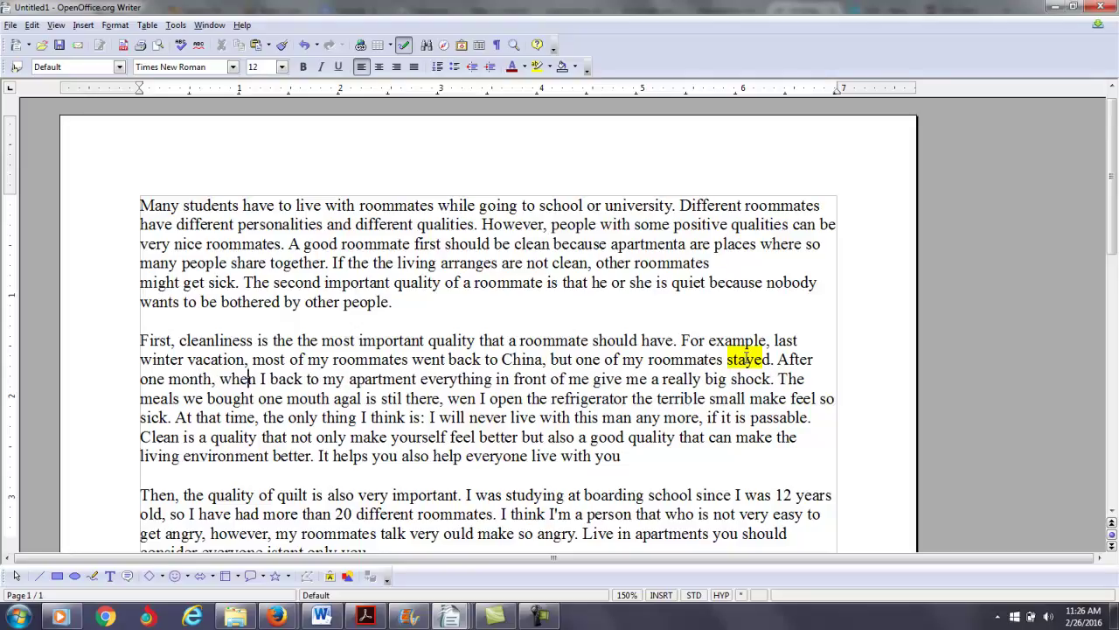
type("went")
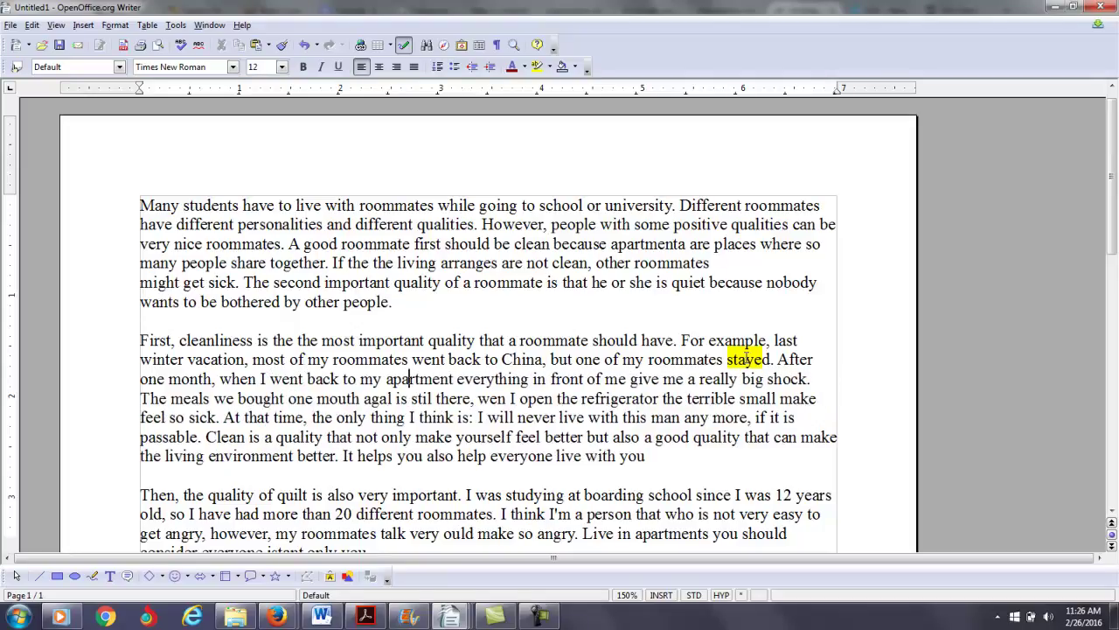
Insert a comma after "apartment" in the phrase "when I went back to my apartment"
key("Right")
key("Right")
key("Right")
key("Right")
key("Right")
key("Right")
key("Right")
key("Right")
key("Left")
key("Left")
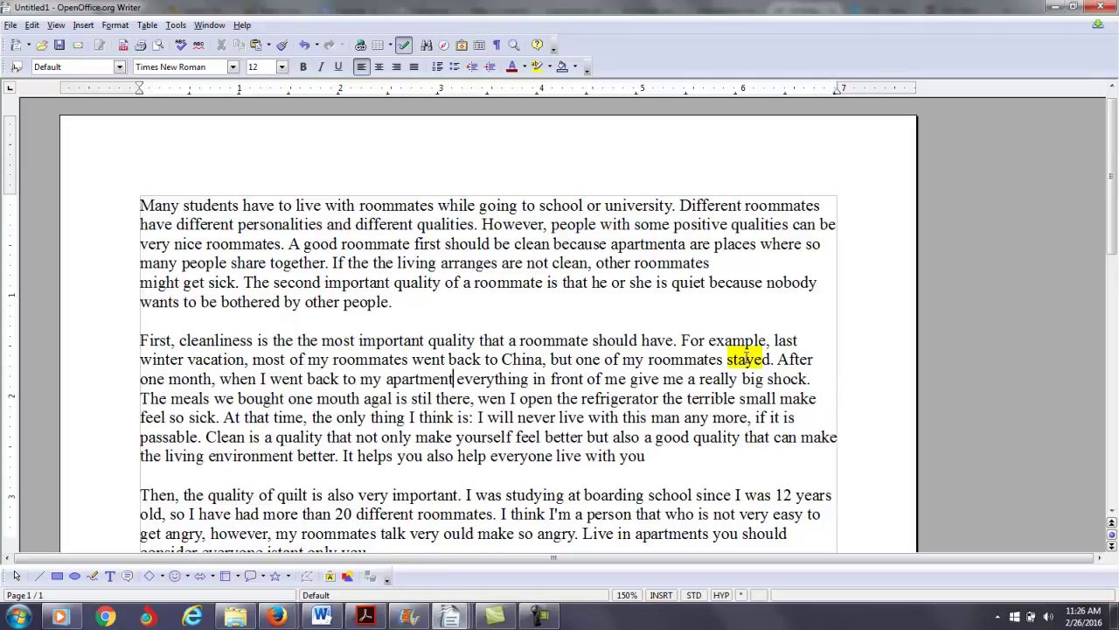
type(",")
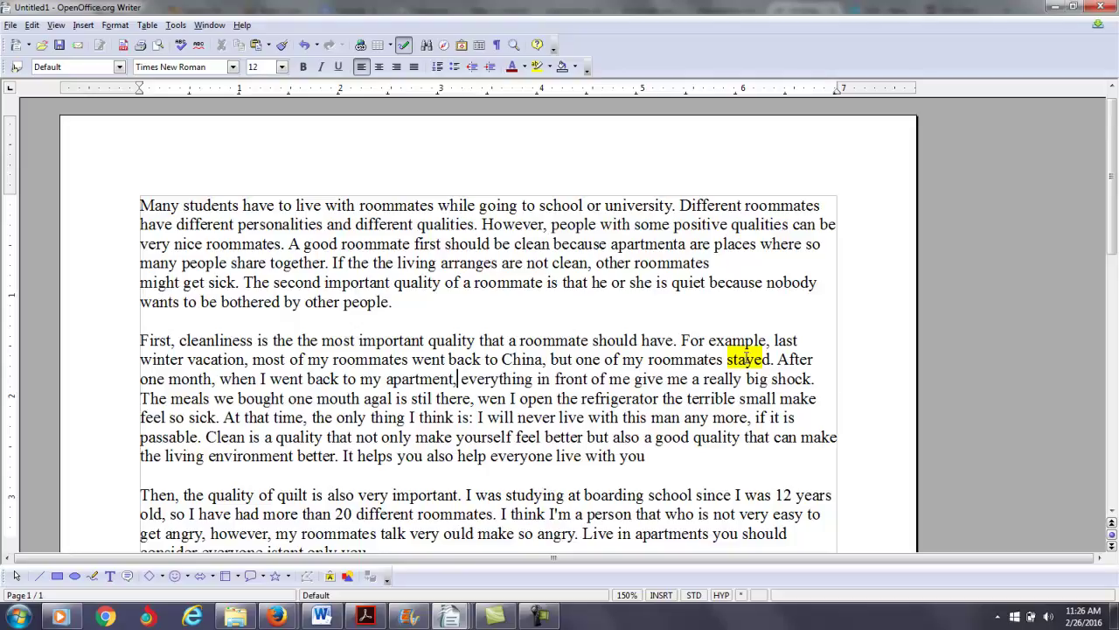
Delete the words "everything in front of me give me a" before "really big shock" in the second paragraph
key("Right")
key("Right")
key("Right")
key("Right")
key("Right")
key("Right")
key("Right")
key("Right")
key("Right")
key("Right")
key("Right")
key("Right")
key("Left")
key("Left")
key("Left")
key("Right")
key("Delete")
key("Delete")
key("Delete")
key("Delete")
key("Delete")
key("Delete")
key("Delete")
key("Delete")
key("Delete")
key("Delete")
key("Delete")
key("Delete")
key("Delete")
key("Delete")
key("Delete")
key("Delete")
key("Delete")
key("Delete")
key("Delete")
key("Delete")
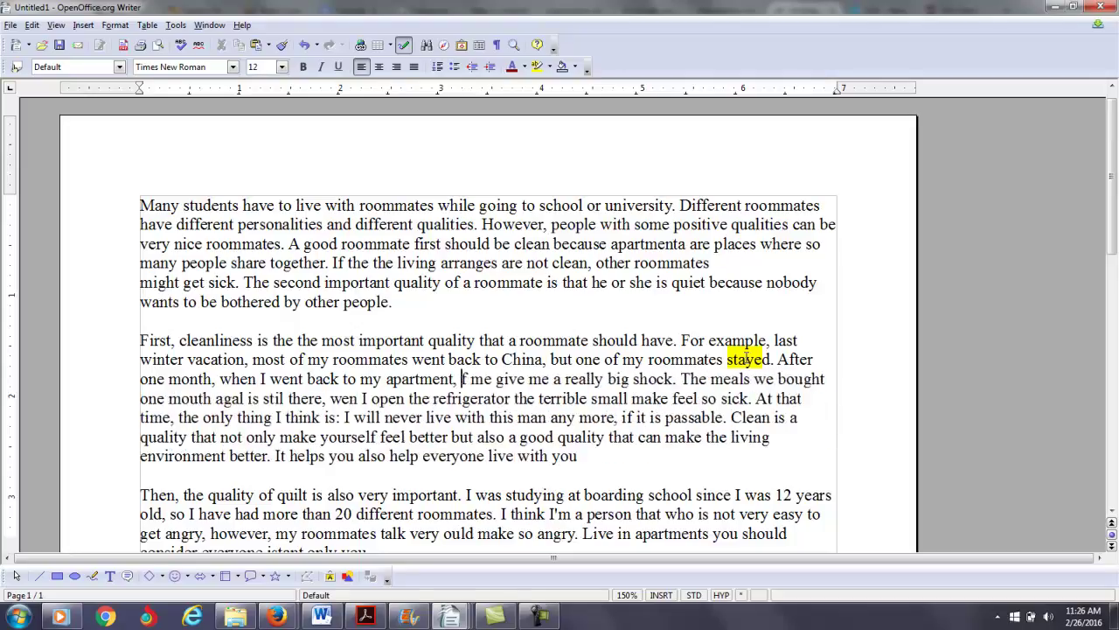
key("Delete")
key("Delete")
key("Delete")
key("Delete")
key("Delete")
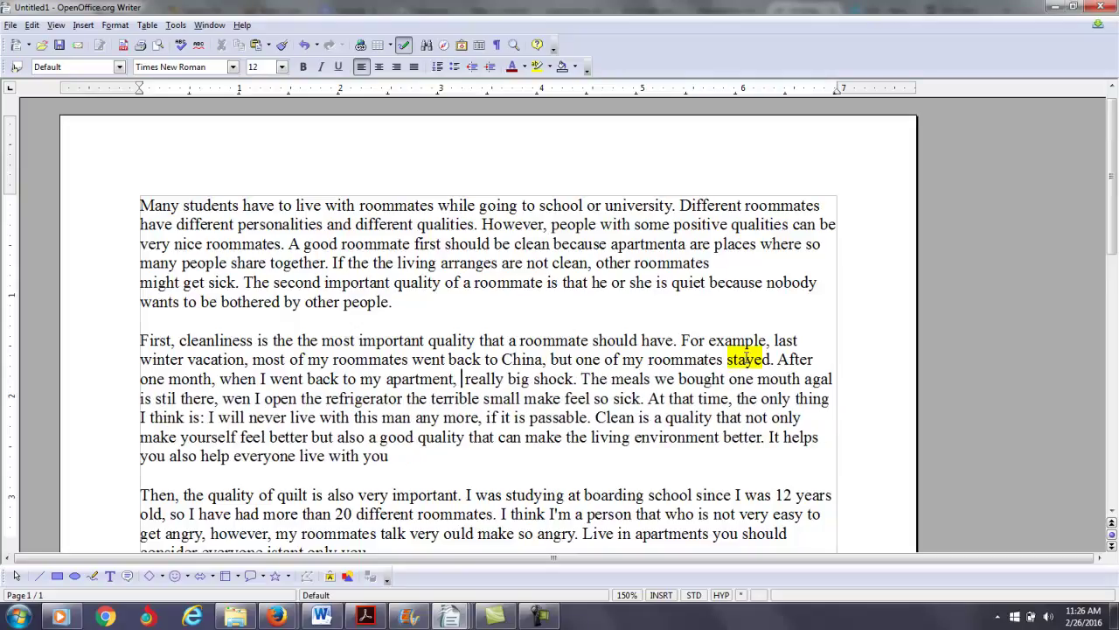
Insert "the uncleanliness of the apartment gave me a" before "really big shock"
type("the")
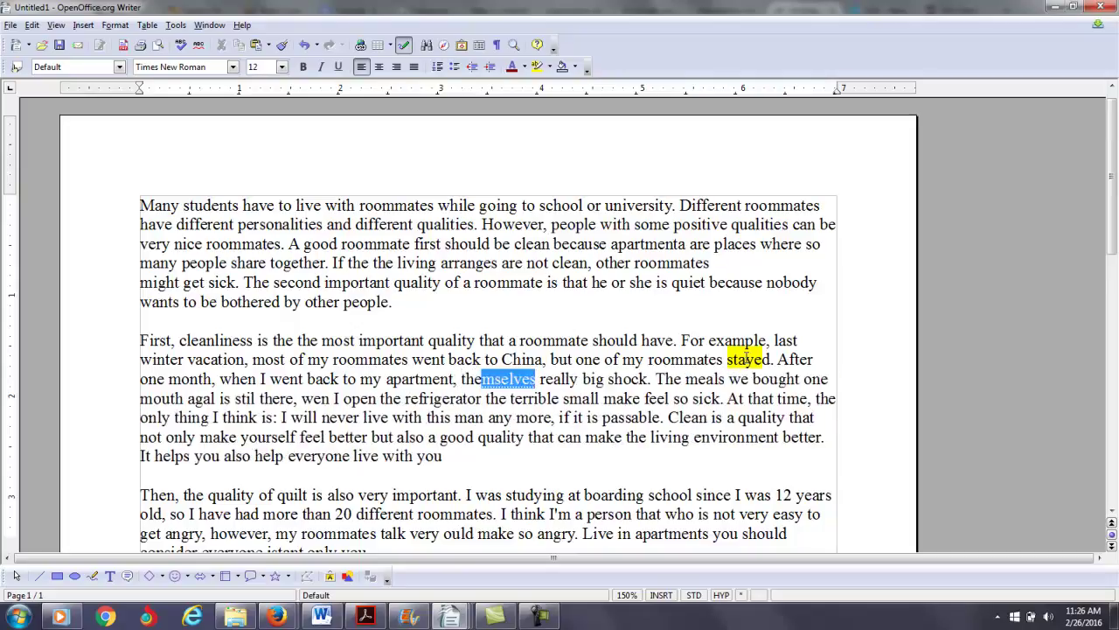
type(" uncela")
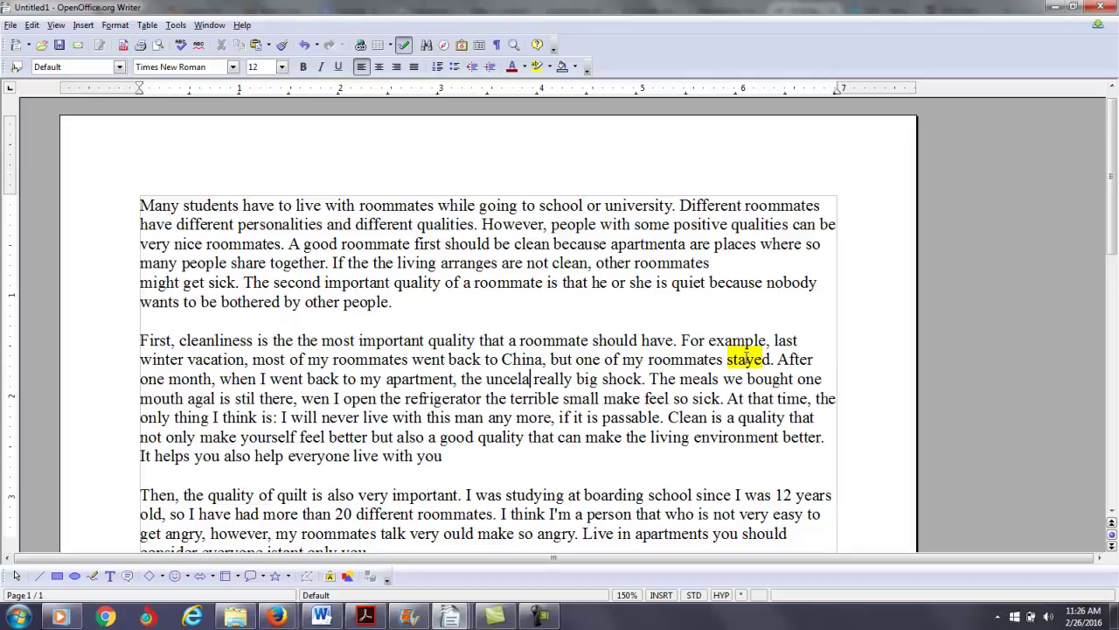
key("BackSpace")
key("BackSpace")
key("BackSpace")
type("leaniless")
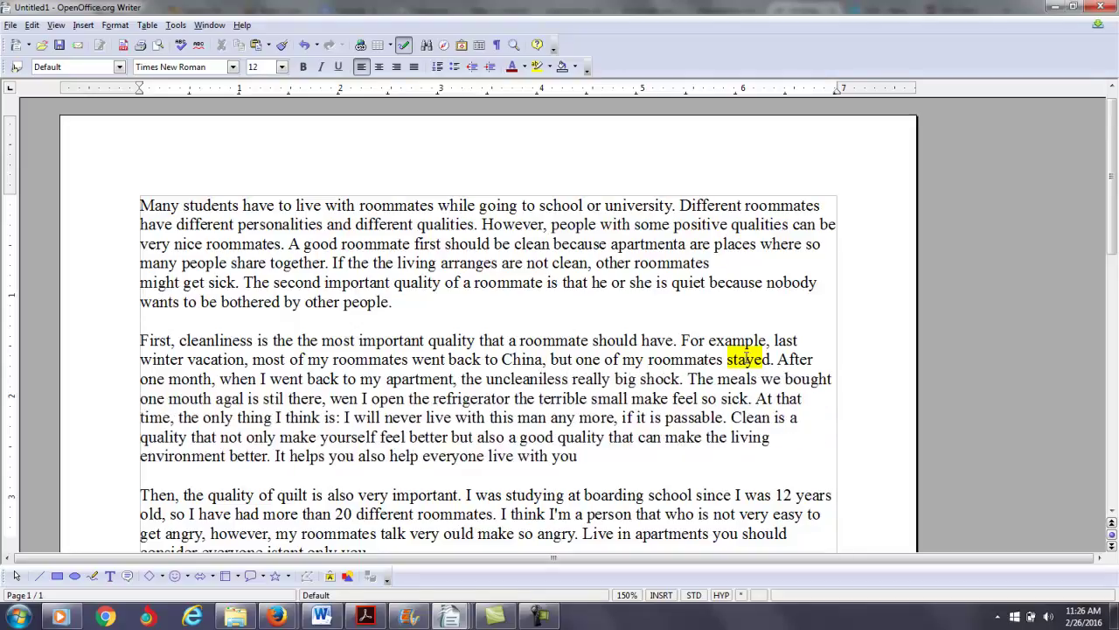
key("BackSpace")
key("BackSpace")
key("BackSpace")
key("BackSpace")
key("BackSpace")
key("BackSpace")
type("nli")
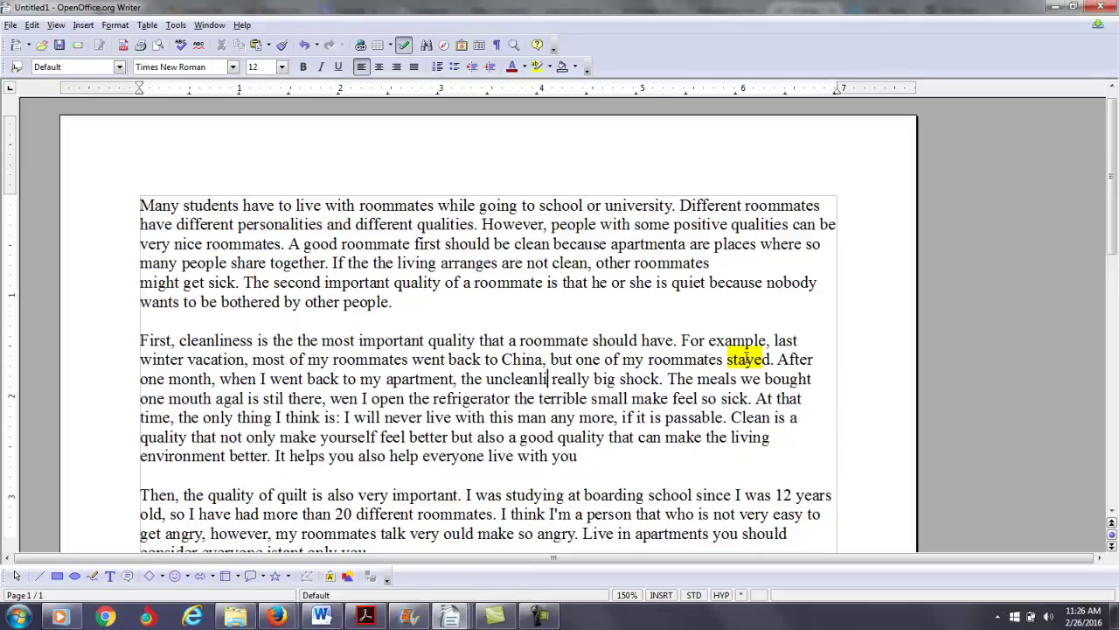
type("ness of the")
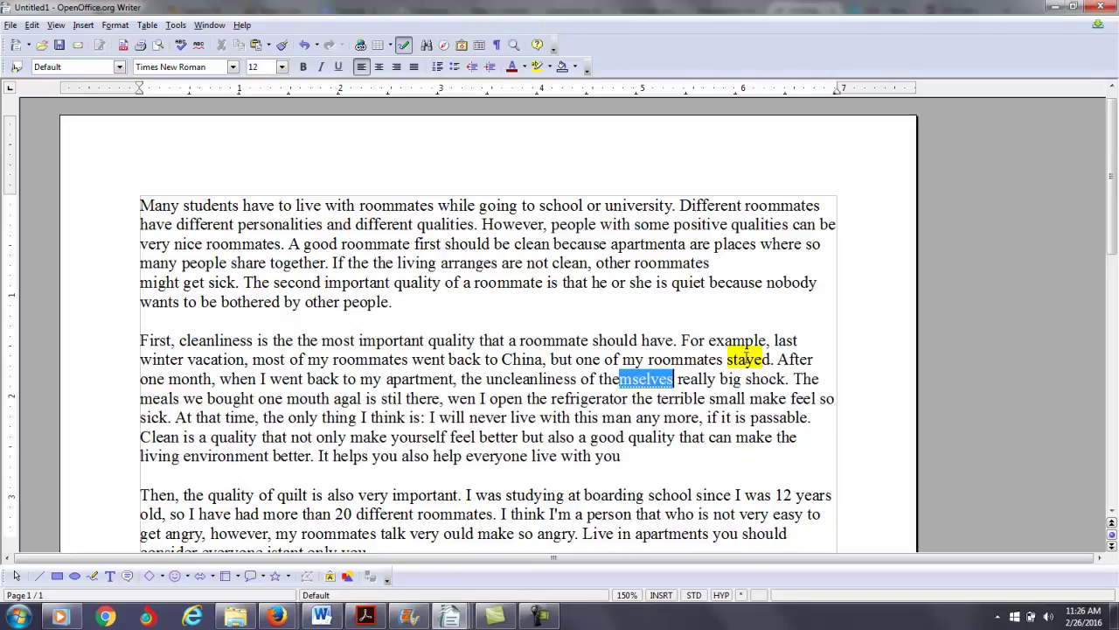
type(" a ")
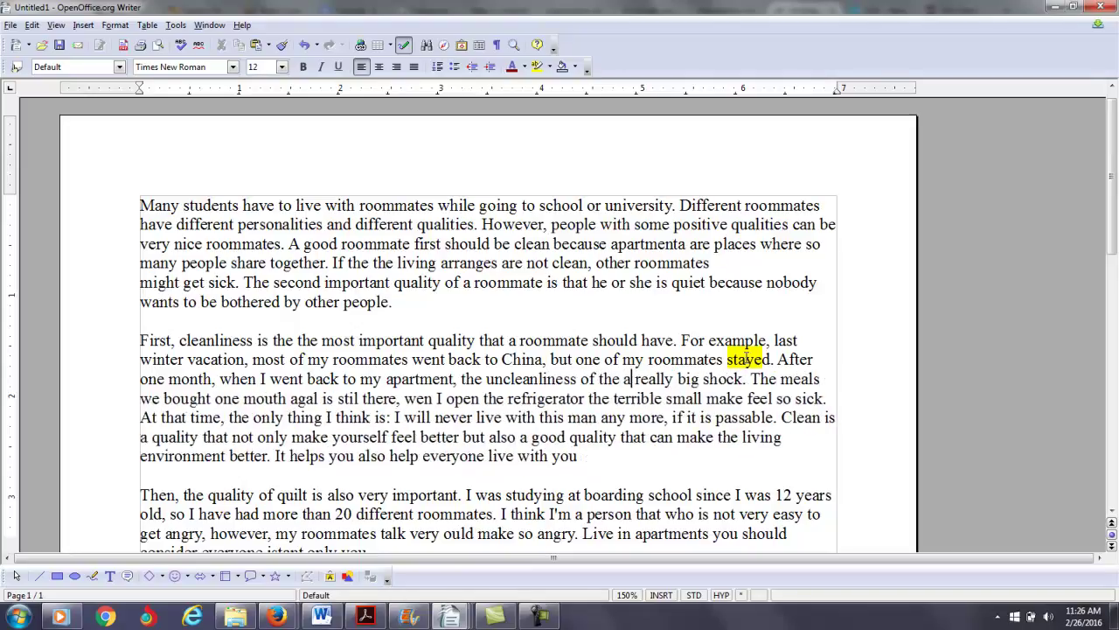
type("partment")
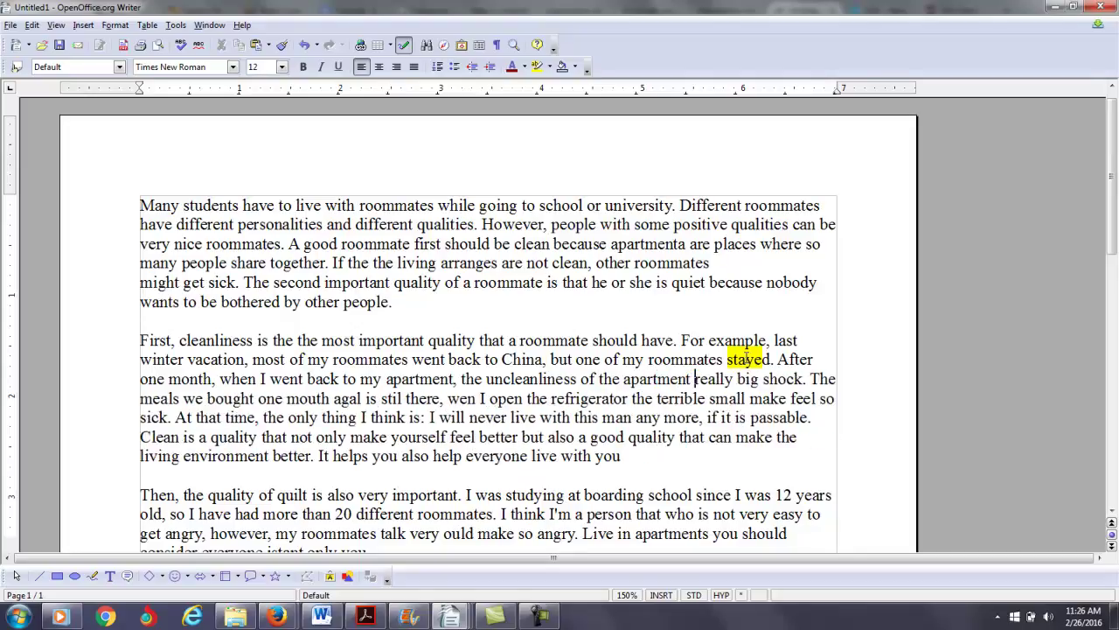
type(" gave me")
type(" a")
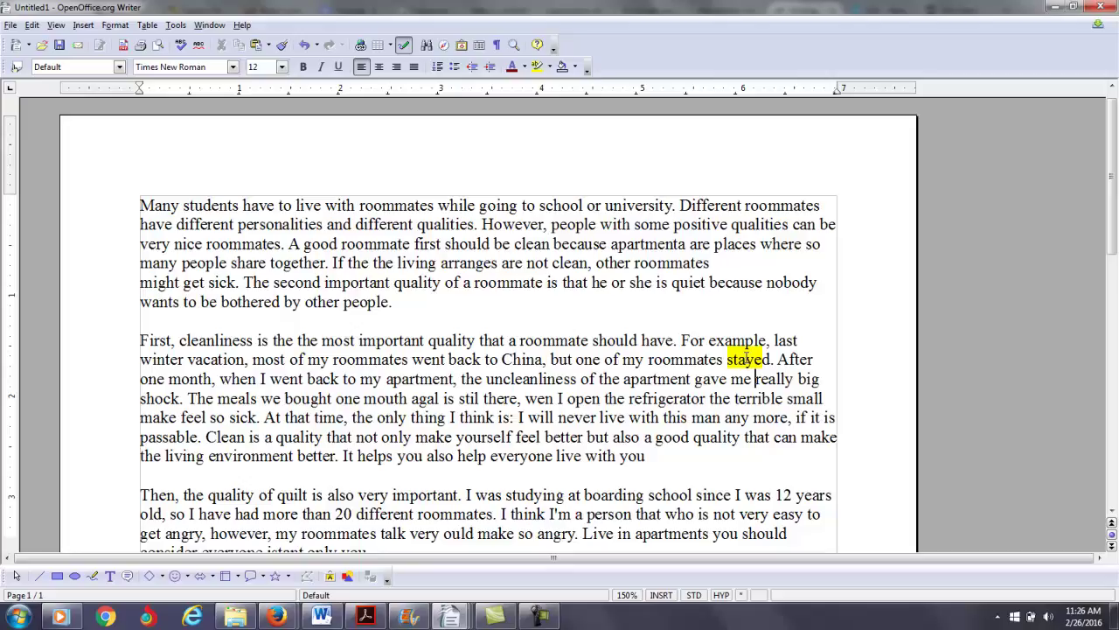
Delete the words "gave me a really big" between "the uncleanliness of the apartment" and "shock"
key("Left")
key("Left")
key("Left")
key("Left")
key("Left")
key("Left")
key("Left")
key("Left")
key("Left")
key("Left")
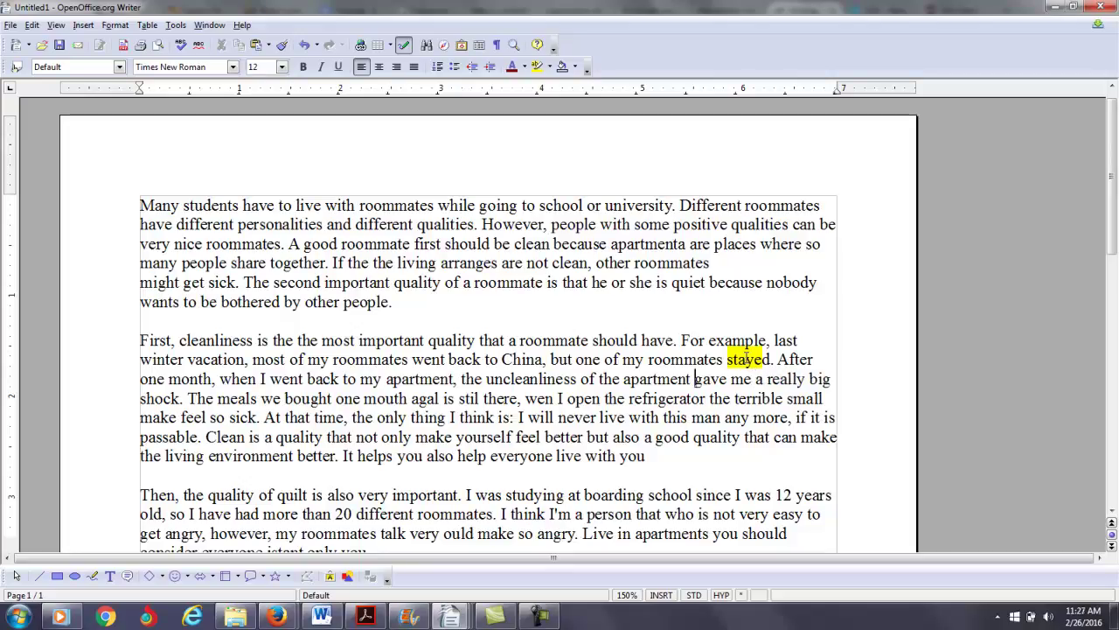
key("Delete")
key("Delete")
key("Delete")
key("Delete")
key("Delete")
key("Delete")
key("Delete")
key("Delete")
key("Delete")
key("Delete")
key("Delete")
key("Delete")
key("Delete")
key("Delete")
key("Delete")
key("Delete")
key("Delete")
key("Delete")
key("Delete")
key("Delete")
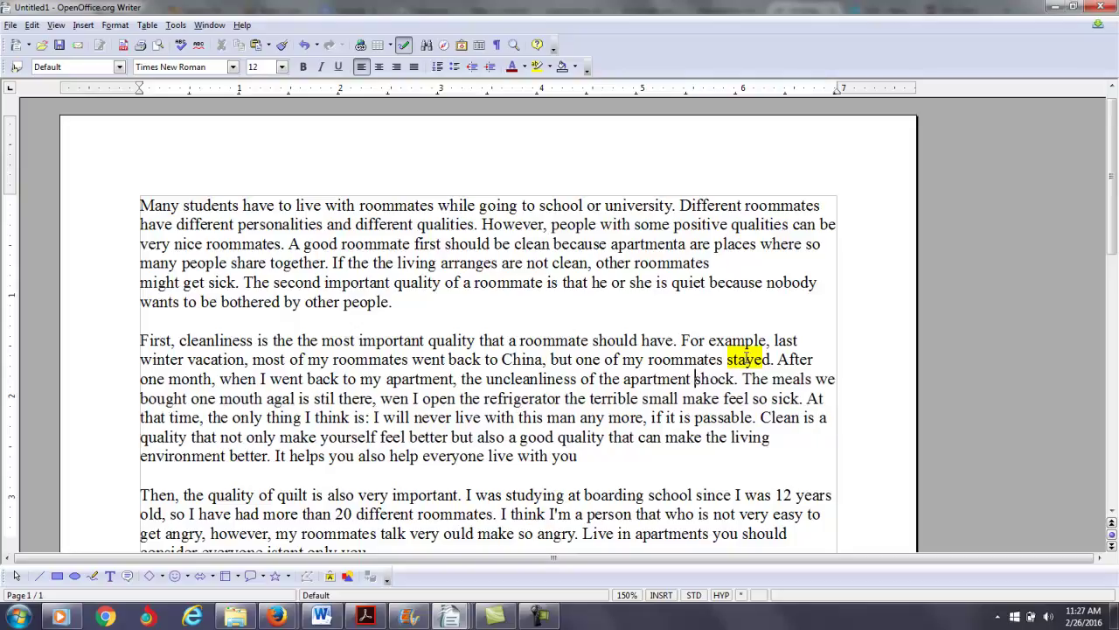
Change "shock" to "shocked me" at the end of the sentence about the apartment's uncleanliness
key("Right")
key("Right")
key("Right")
key("Right")
key("Right")
key("Right")
key("Left")
key("Left")
type("ed me")
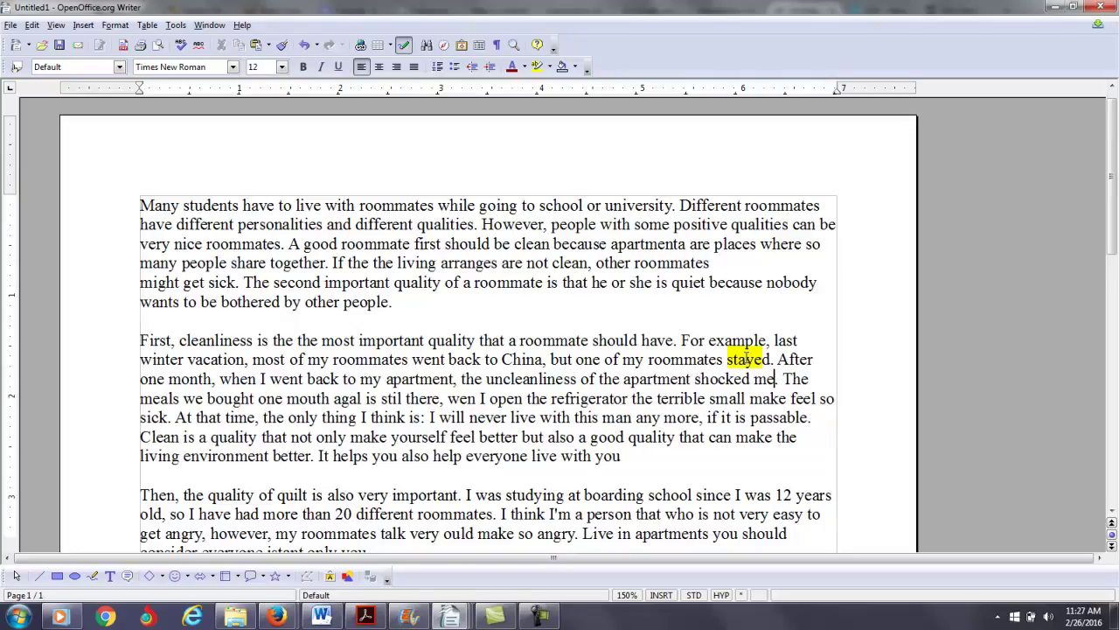
Replace the misspelled "agal" with "ago" and add the verb "were" after it in the sentence about the meals
key("Right")
key("Right")
key("Right")
key("Right")
key("Right")
key("Right")
key("Right")
key("Right")
key("Right")
key("Right")
key("Right")
key("Right")
key("Right")
key("Right")
key("Right")
key("Right")
key("Right")
key("Right")
key("Right")
key("Right")
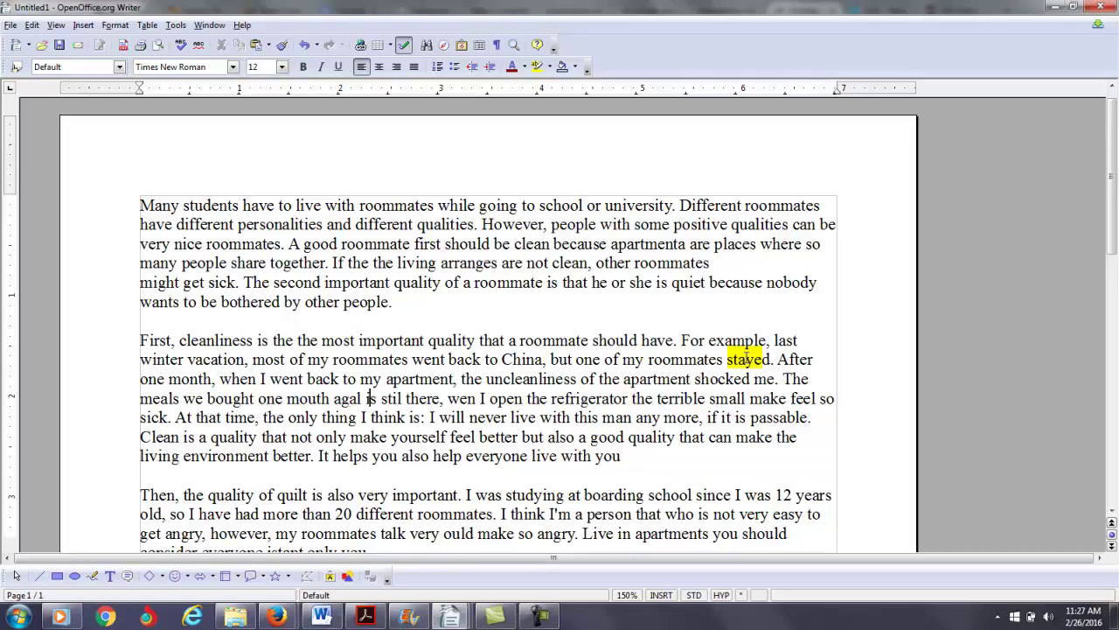
key("Left")
key("Left")
key("Left")
key("Left")
key("Left")
key("Left")
key("Left")
key("Delete")
key("Delete")
key("Delete")
key("Delete")
type("ag")
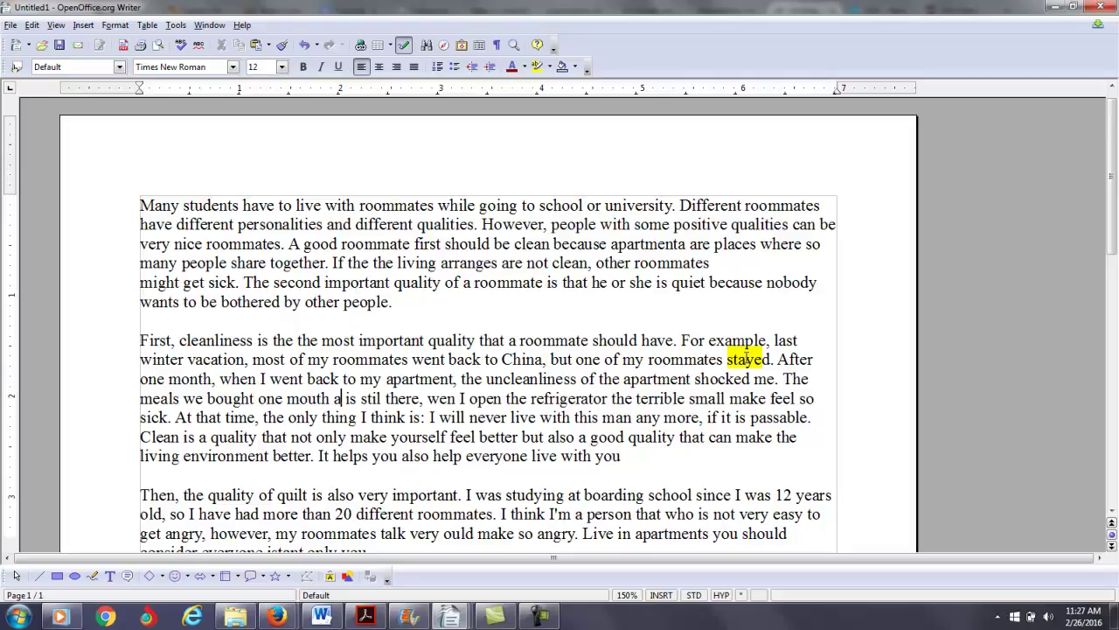
type("o were")
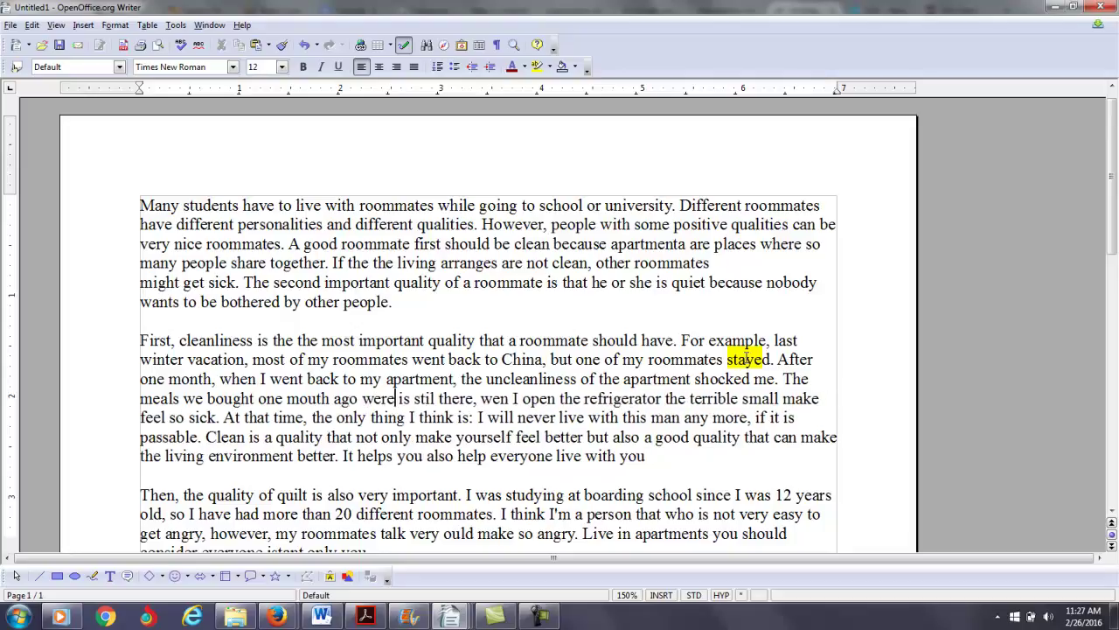
Replace "is stil" with the correctly spelled "still" before "there" in the sentence about the meals
key("Delete")
key("Delete")
key("Delete")
key("Delete")
key("Delete")
key("Delete")
key("Delete")
key("Delete")
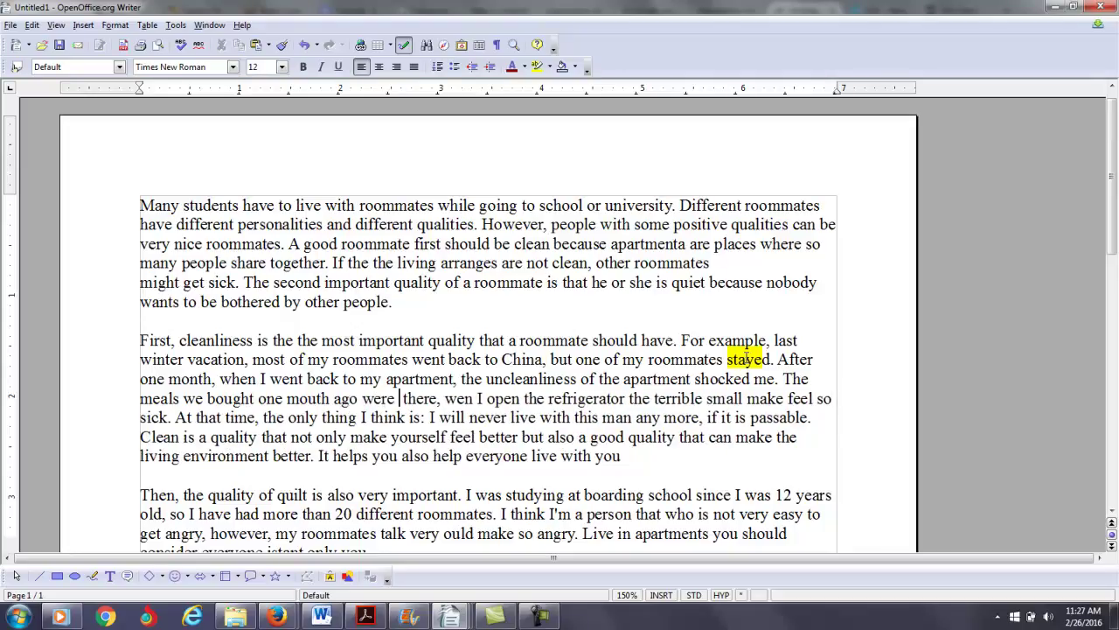
type("still")
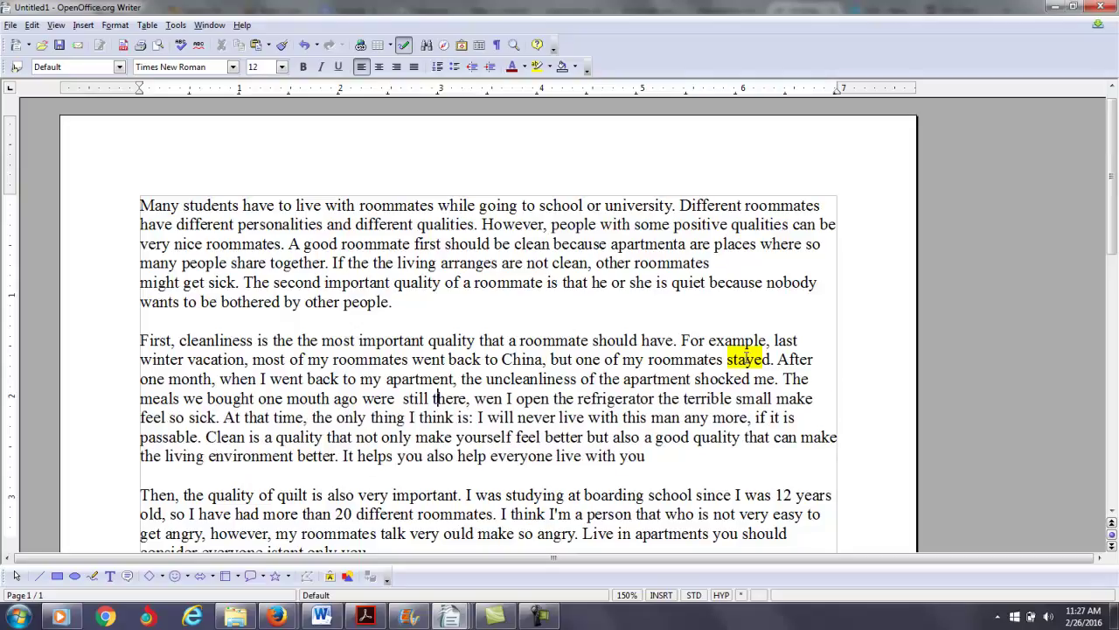
End the sentence after "there" with a period and replace "wen" with "When" to start a new sentence
key("Right")
key("Right")
key("Right")
key("Right")
key("Delete")
type(". When")
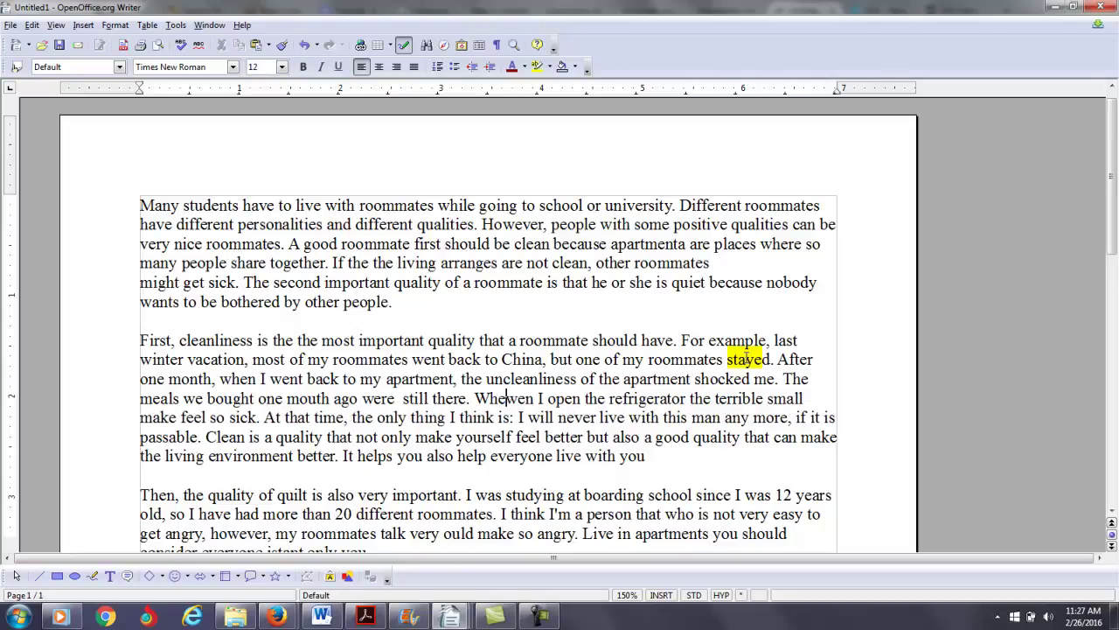
key("Delete")
key("Delete")
key("Delete")
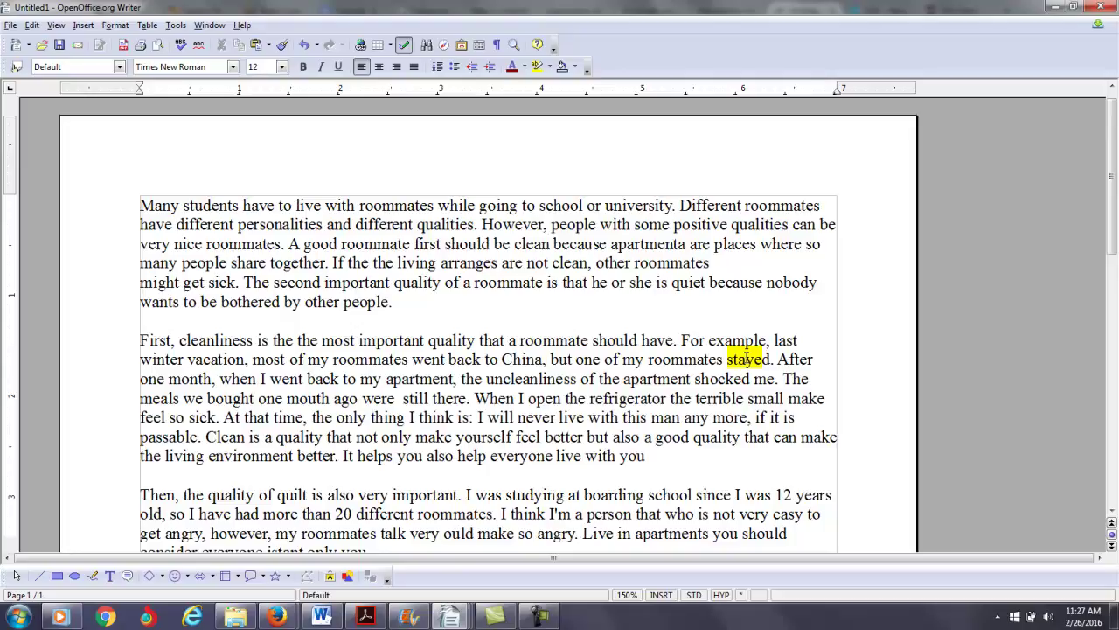
Change "open" to "opened" and add a comma after "refrigerator" in the sentence about the refrigerator
key("Right")
type("ed")
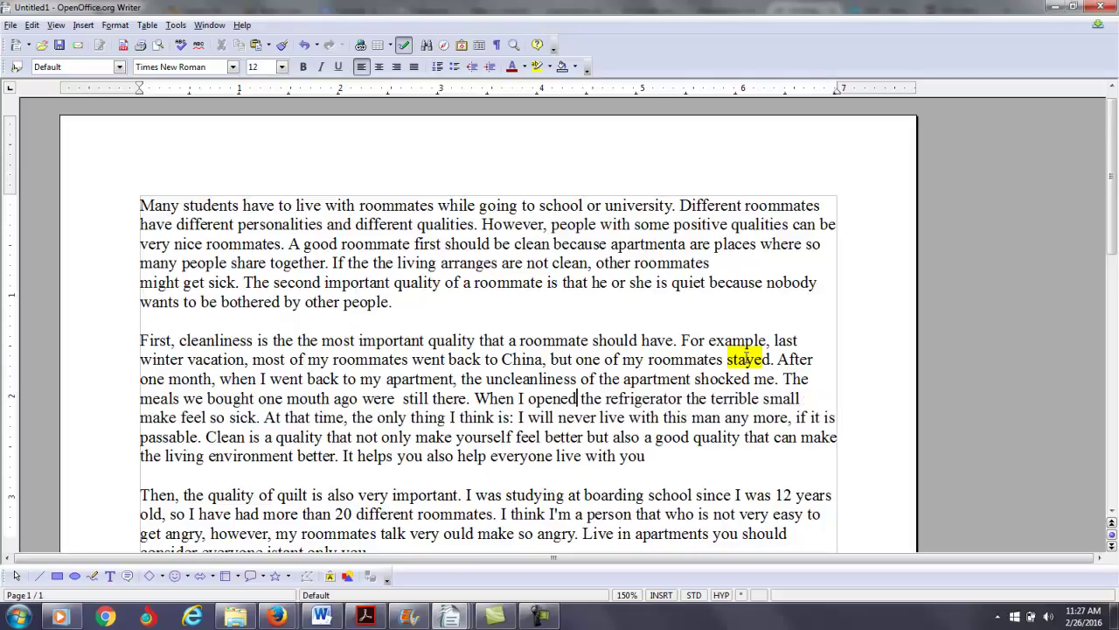
key("Right")
key("Right")
key("Right")
key("Right")
type(",")
Correct "small" to "smell" after "the terrible" in the refrigerator sentence
key("Right")
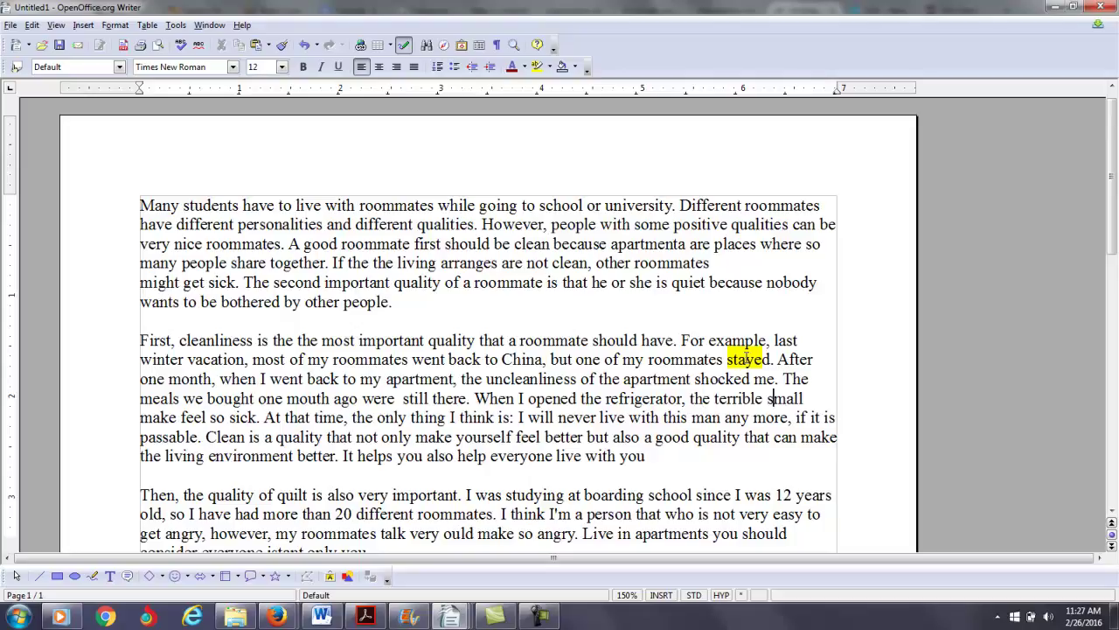
type("e")
key("Delete")
key("Right")
key("Right")
key("Right")
key("Right")
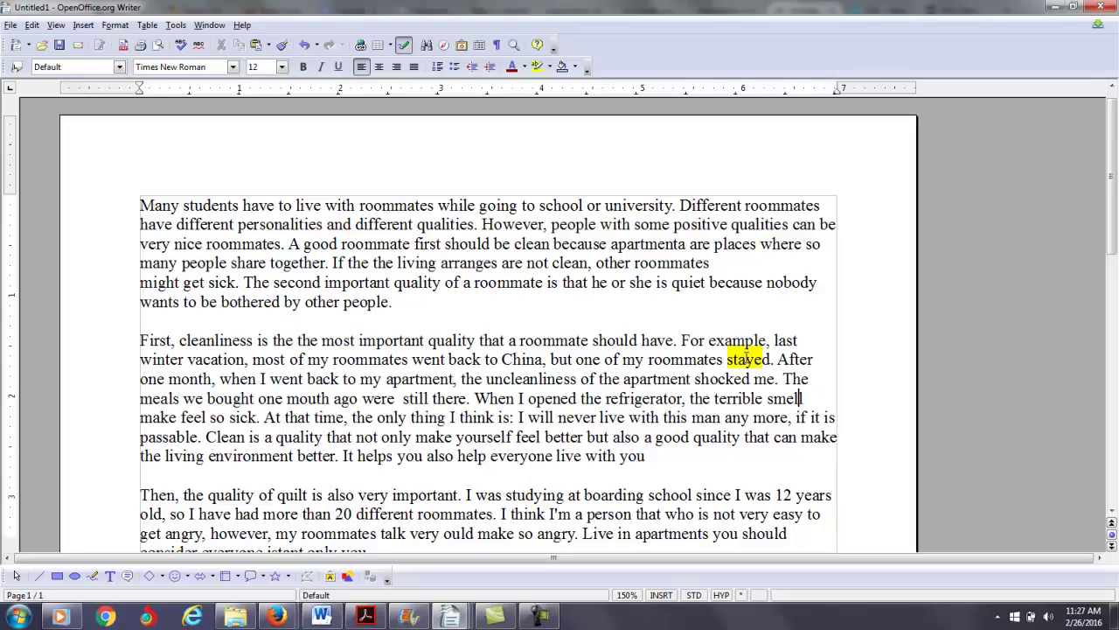
Change "make" to "made me" before "feel so sick" in the refrigerator sentence
key("Right")
key("Right")
key("Right")
key("Right")
key("Right")
key("Left")
key("Left")
key("Left")
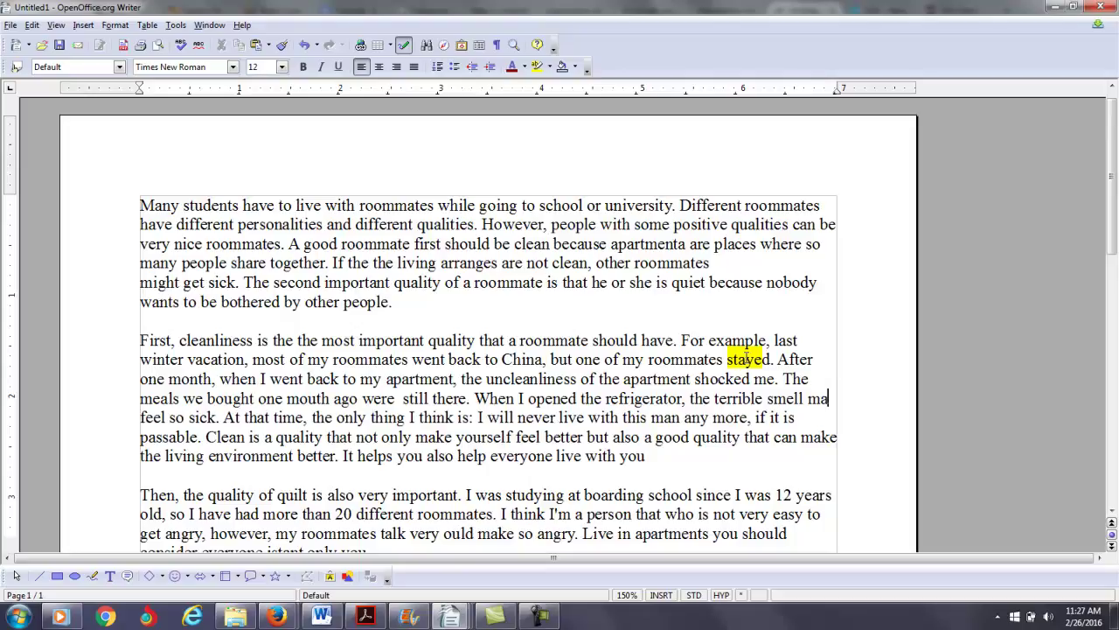
type("de")
type(" me")
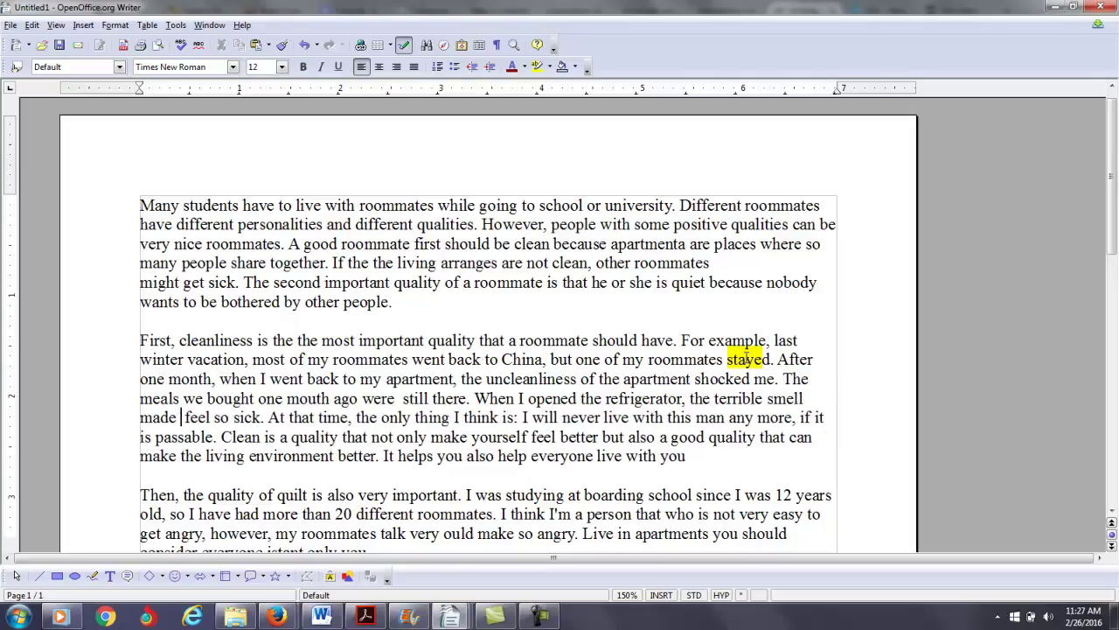
Change "think is" to "thought was" in the sentence beginning "At that time, the only thing I"
key("Right")
key("Right")
key("Right")
key("Left")
key("Left")
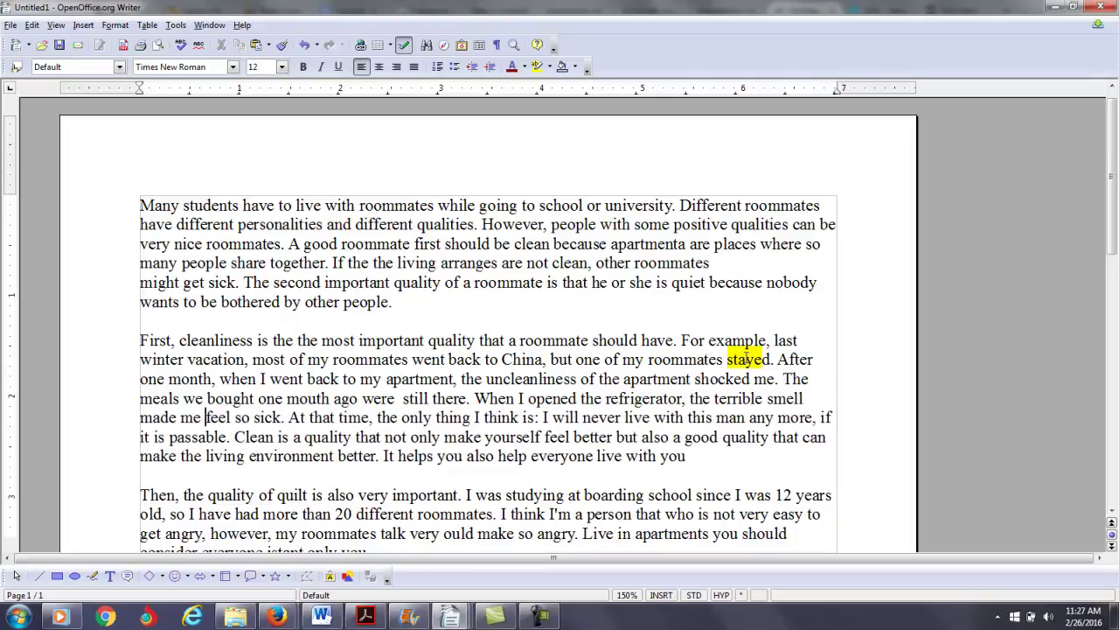
key("Right")
key("Right")
key("Right")
key("Right")
key("Right")
key("Left")
key("Left")
key("Left")
key("Left")
key("Left")
key("Right")
key("Left")
key("Right")
key("Right")
key("Right")
key("Right")
key("Right")
key("Right")
key("Right")
key("Right")
key("Right")
key("Right")
key("Right")
key("Right")
key("Right")
key("Right")
key("Right")
key("Right")
key("Right")
key("Right")
key("Right")
key("Right")
key("Left")
key("Delete")
key("Delete")
key("Delete")
key("Delete")
key("Delete")
key("Delete")
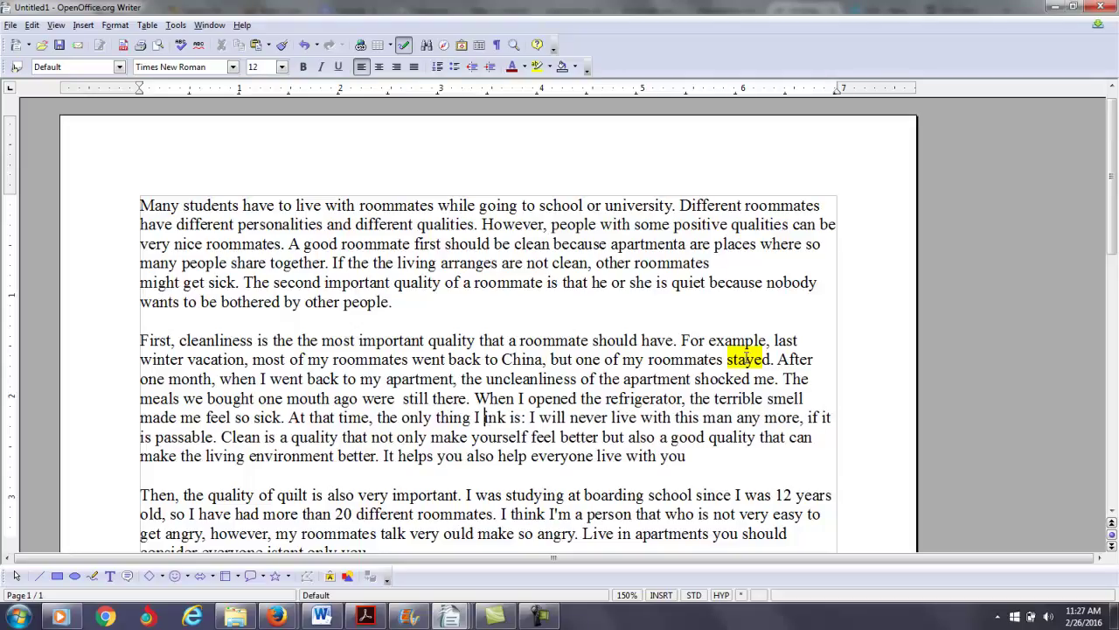
type("thought")
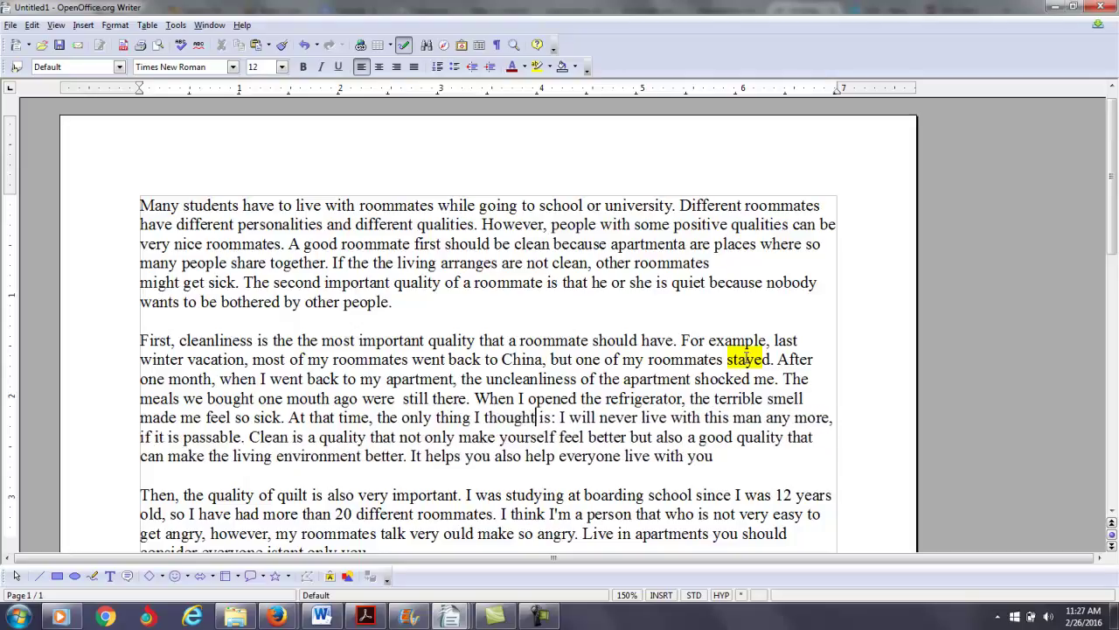
type(" was")
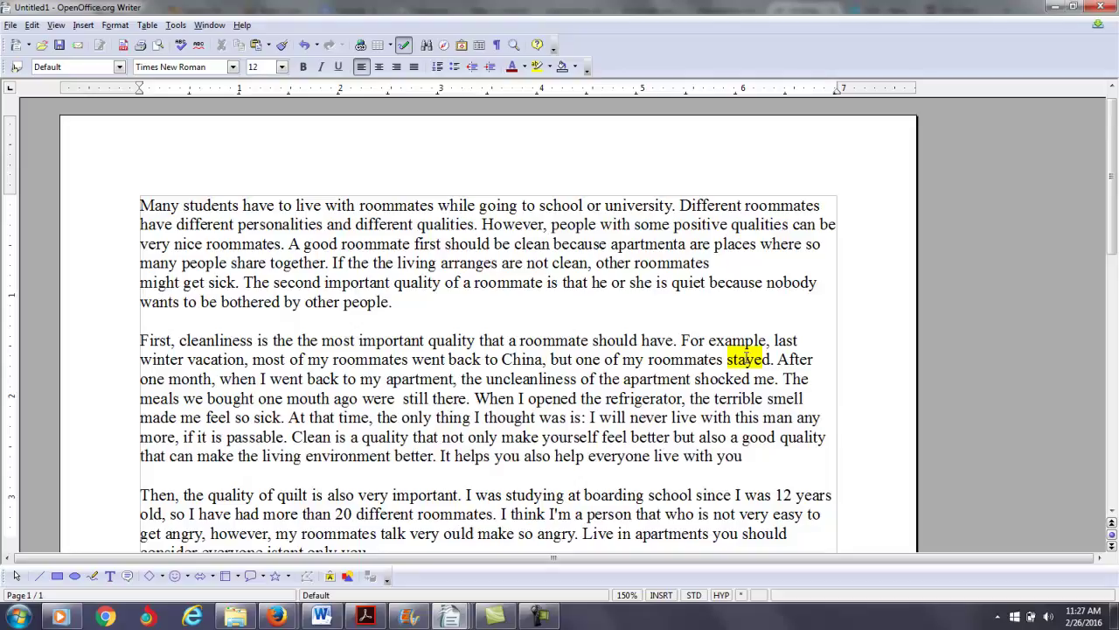
key("Delete")
key("Delete")
key("Delete")
Insert an opening quotation mark before "I will never live with this man"
key("Right")
key("Right")
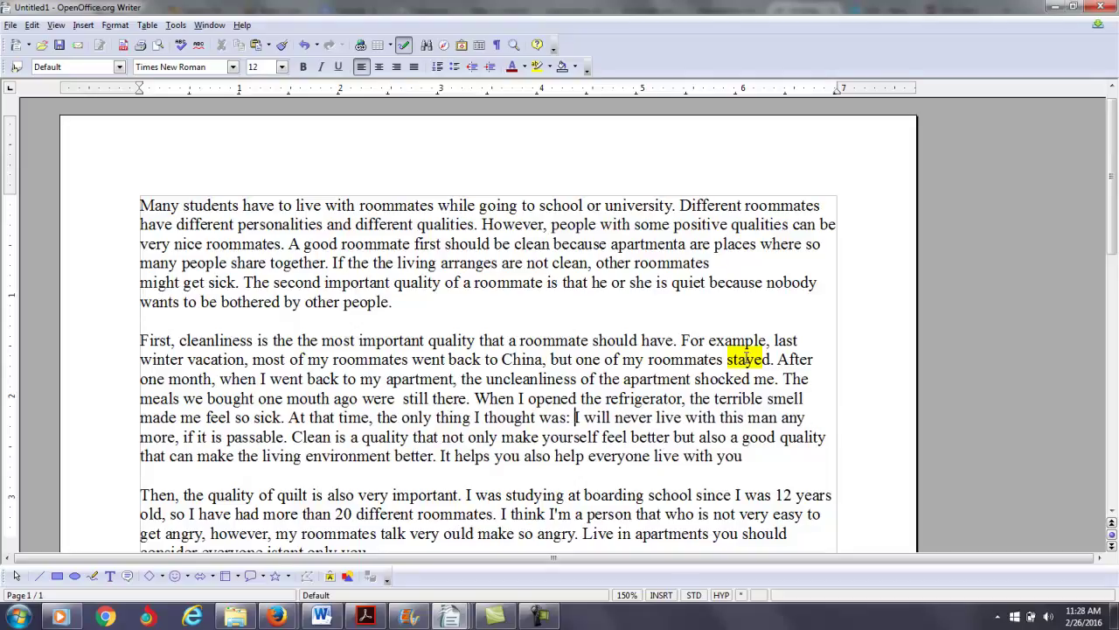
type("\"")
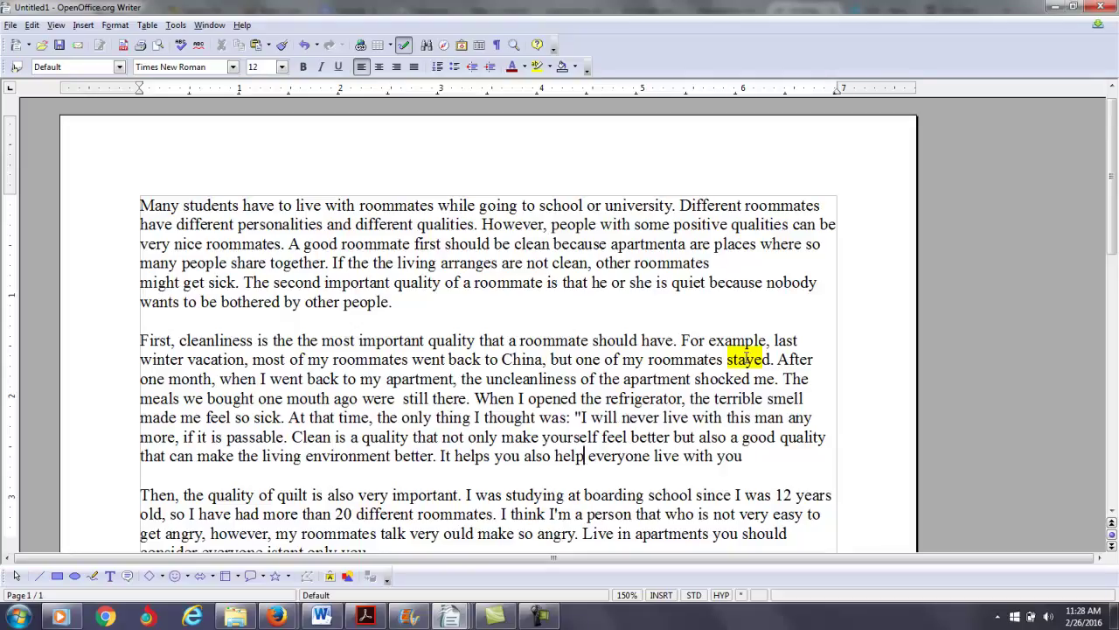
Remove the comma after "any more" in the quoted sentence about never living with this man
key("Left")
key("Up")
key("Left")
key("Left")
key("Left")
key("Left")
key("Left")
key("Left")
key("Left")
key("Left")
key("Left")
key("Left")
key("Left")
key("Left")
key("Left")
key("Left")
key("Left")
key("Left")
key("Left")
key("Left")
key("Left")
key("Left")
key("Left")
key("Left")
key("Left")
key("Left")
key("Left")
key("Left")
key("Left")
key("Left")
key("Left")
key("Left")
key("Left")
key("Left")
key("Left")
key("Left")
key("Left")
key("Left")
key("Left")
key("Left")
key("Left")
key("Left")
key("BackSpace")
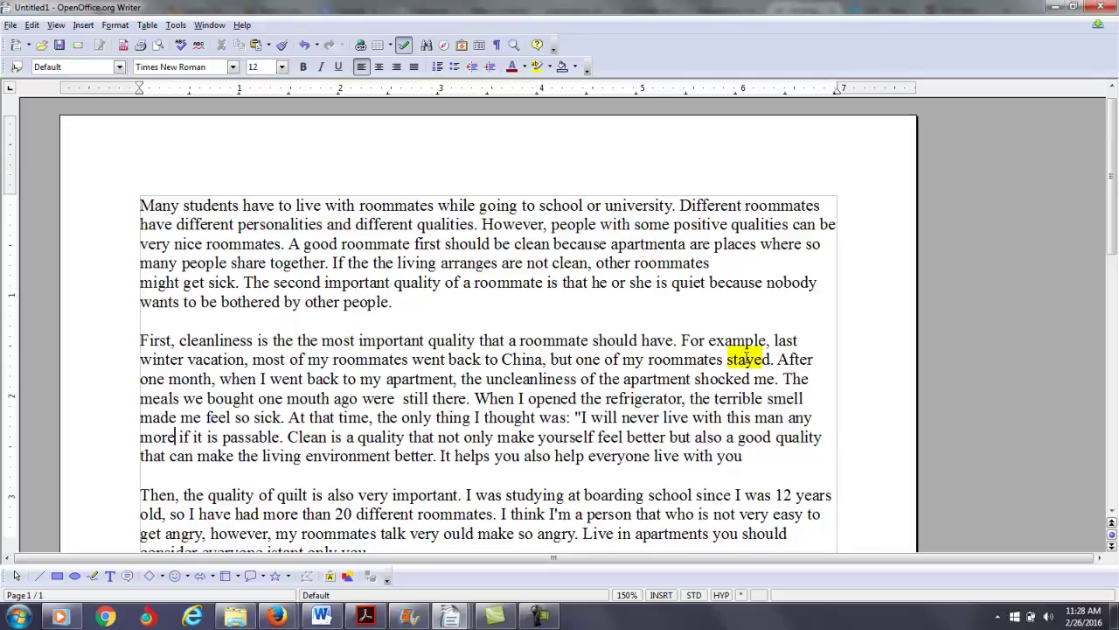
Correct "passable" to "possible" at the end of the sentence about never living with this man
key("Right")
key("Delete")
type("o")
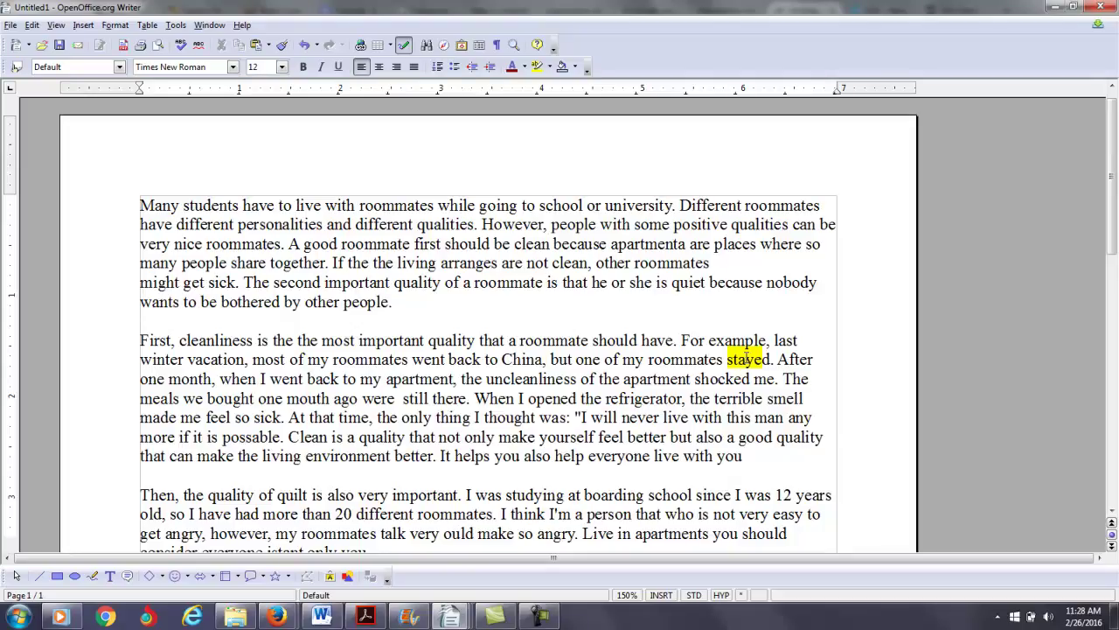
key("Right")
key("Right")
key("Delete")
type("i")
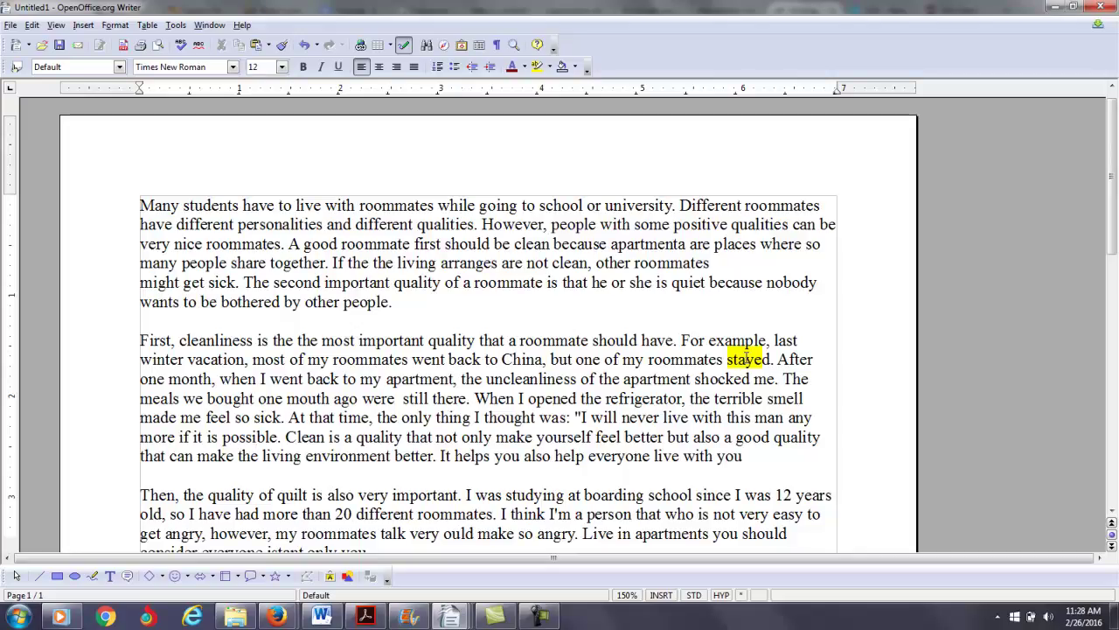
Replace "Clean" with "Cleanliness" at the start of the sentence following "possible"
key("Right")
key("Right")
type("lin")
key("Return")
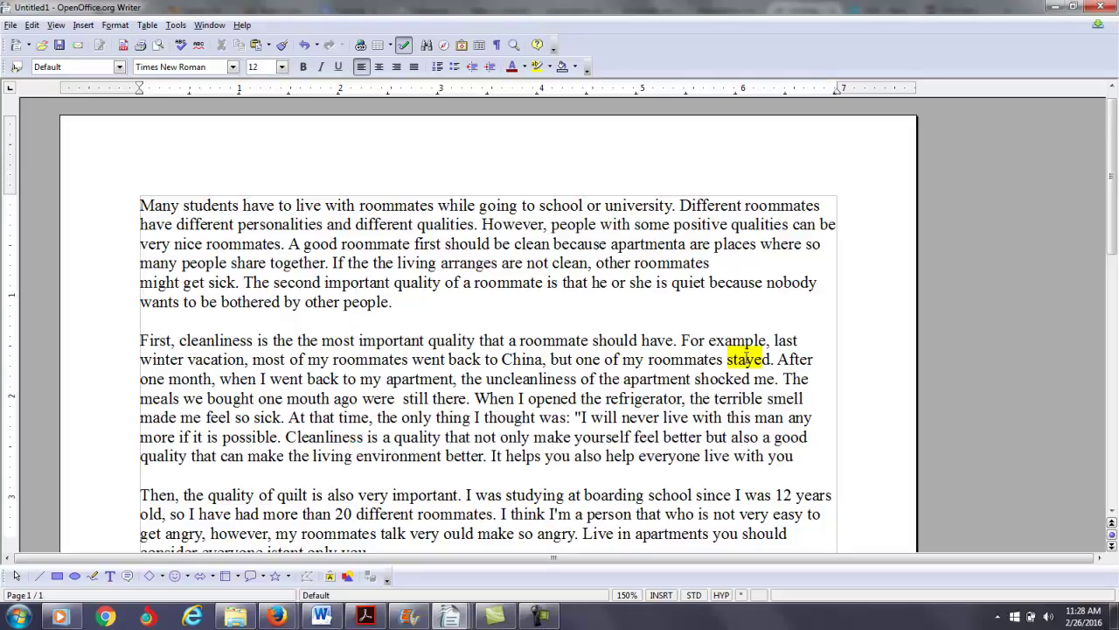
Change "a" to "an" before "quality" in the sentence beginning "Cleanliness is"
key("Right")
key("Right")
key("Right")
key("Right")
key("Right")
type("n")
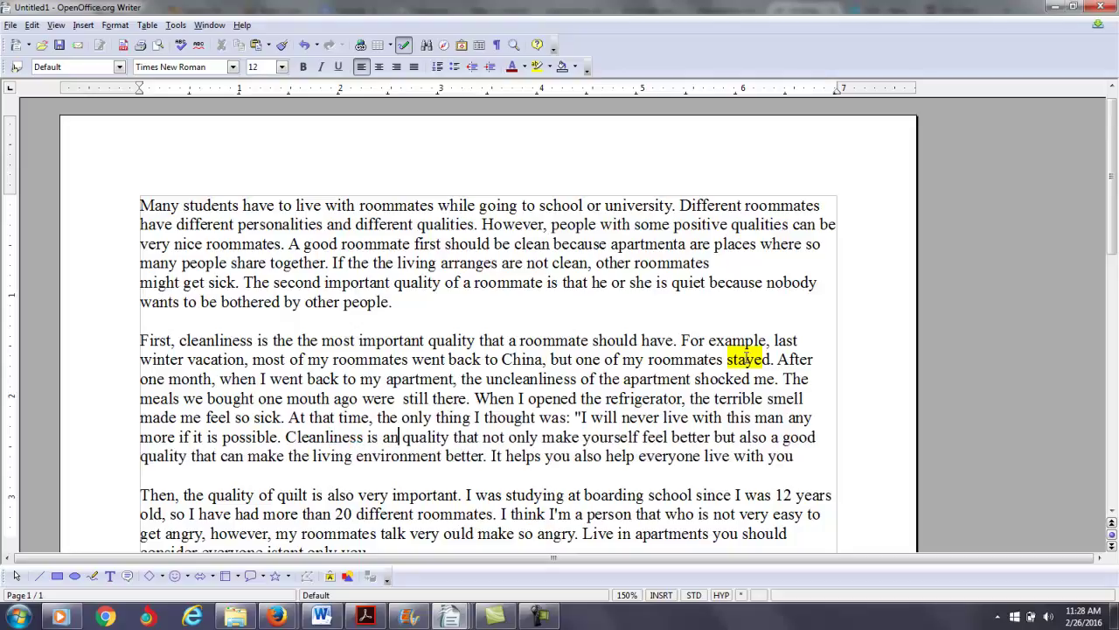
Change "make" to "makes" after "not only" in the cleanliness sentence
key("Right")
key("Right")
key("Right")
key("Right")
key("Right")
key("Right")
key("Right")
key("Right")
key("Right")
key("Right")
key("Right")
key("Right")
key("Right")
key("Right")
key("Right")
key("Right")
key("Right")
key("Right")
key("Right")
key("Right")
key("Right")
key("Right")
key("Right")
key("Right")
key("Right")
key("Right")
type("s")
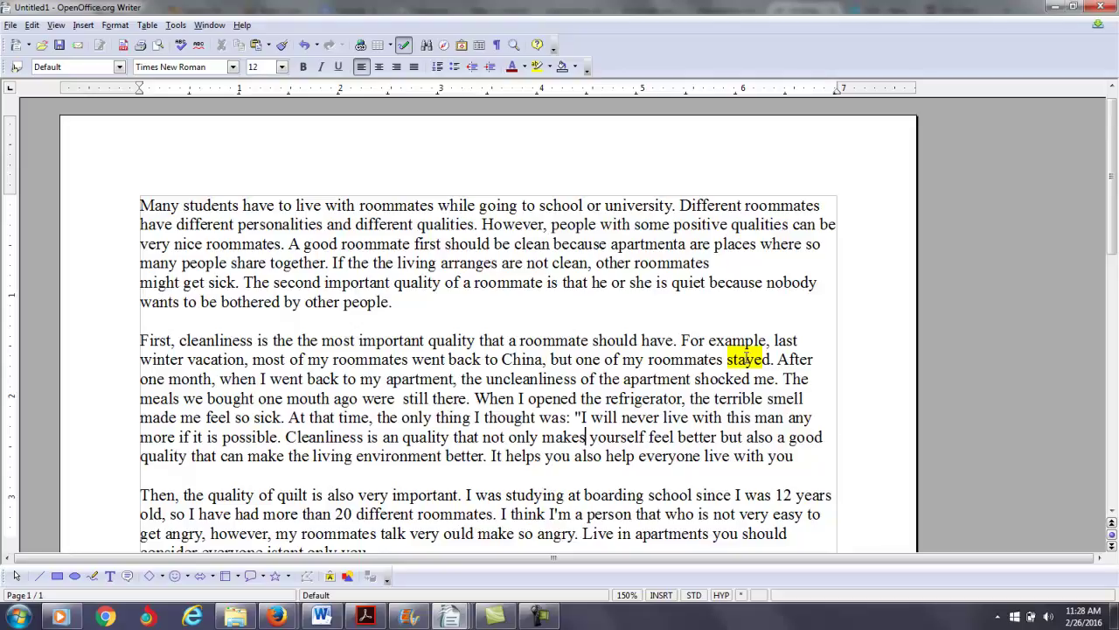
Replace "yourself" with "me" before "feel better" in the cleanliness sentence
key("Delete")
key("Delete")
key("Delete")
key("Delete")
key("Delete")
key("Delete")
key("Delete")
key("Delete")
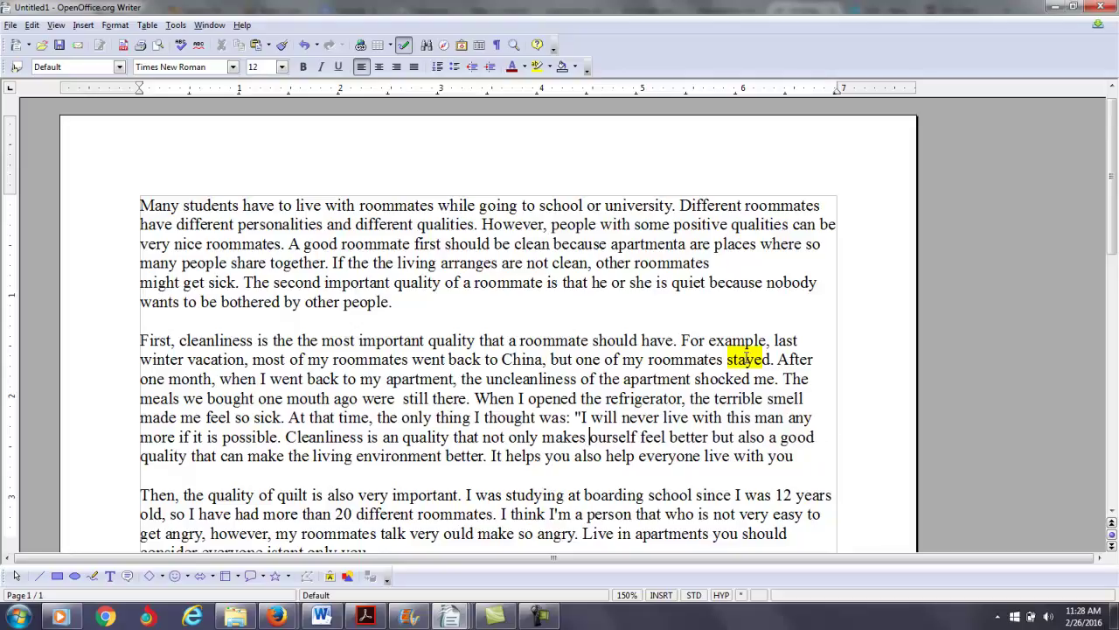
type("me")
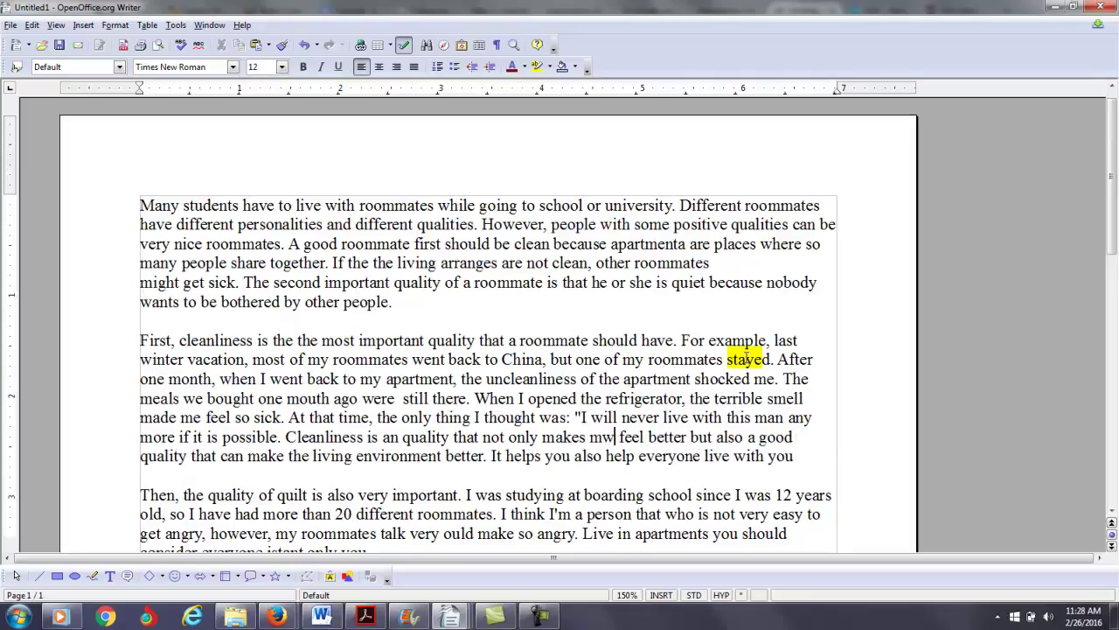
Delete the words "a good quality that can" after "but also" in the cleanliness sentence
key("ctrl+Right")
key("ctrl+Right")
key("Right")
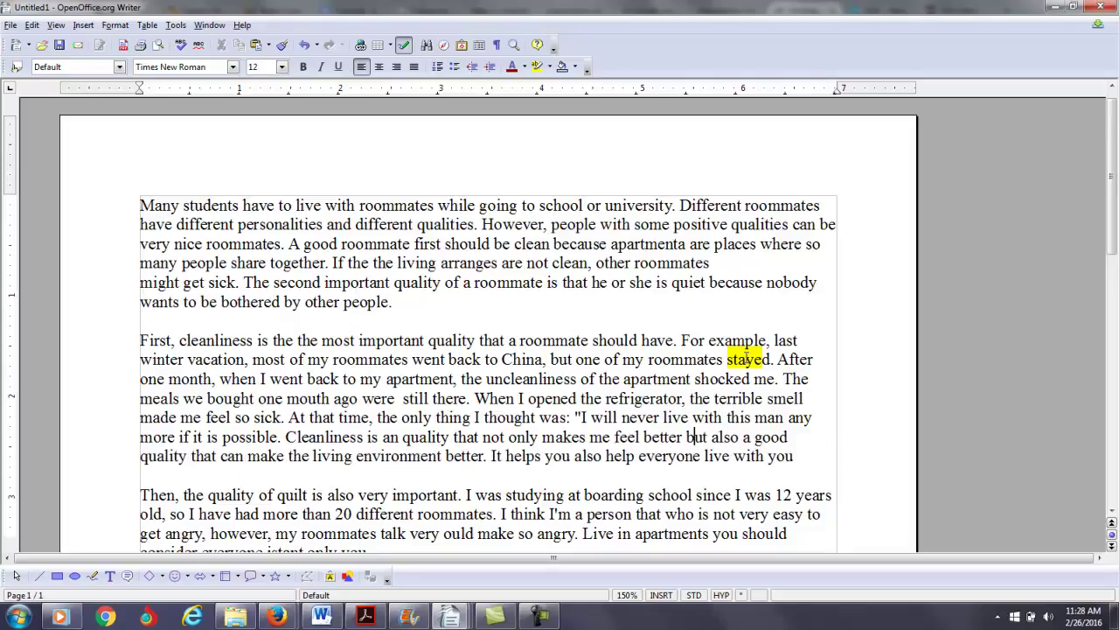
key("Right")
key("Right")
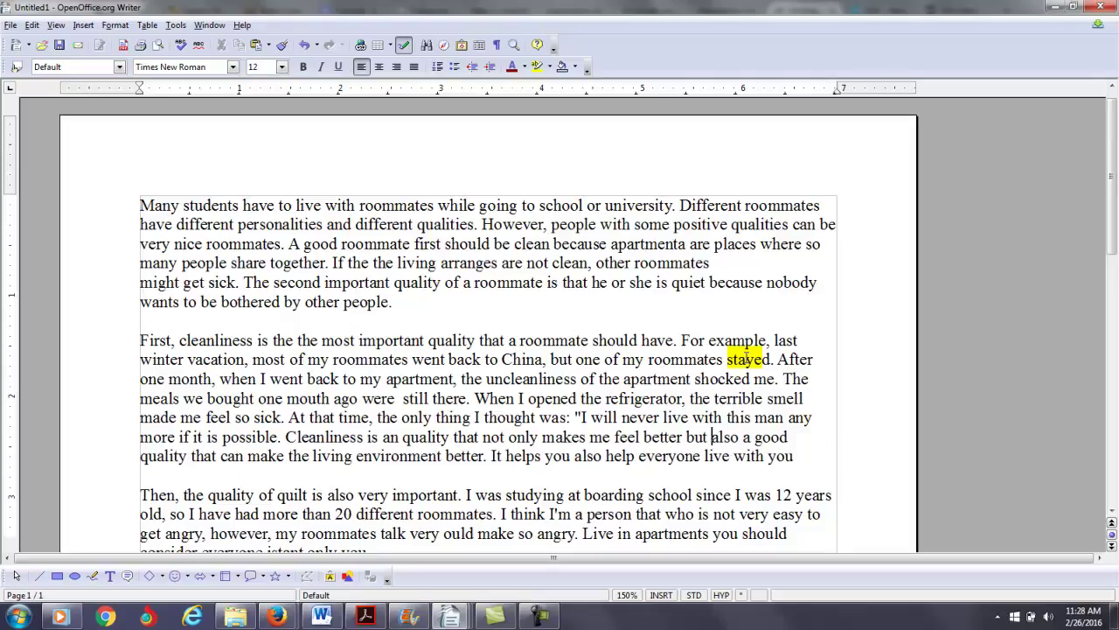
key("Right")
key("Right")
key("Right")
key("Right")
key("Right")
key("Right")
key("Delete")
key("Delete")
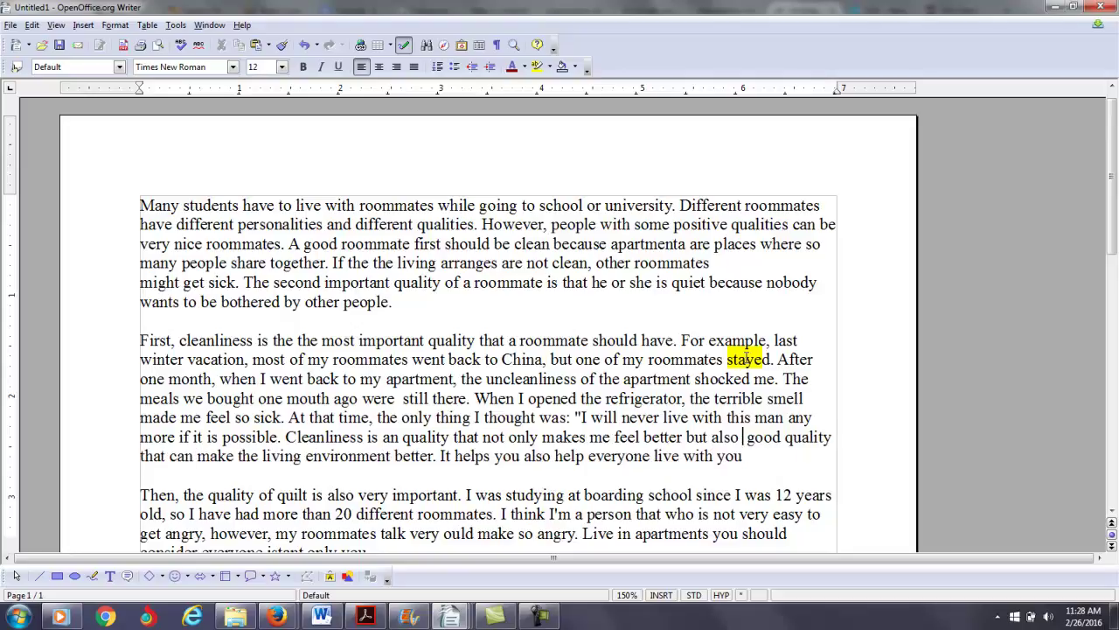
key("Delete")
key("Delete")
key("Delete")
key("Delete")
key("Delete")
key("Delete")
key("Delete")
key("Delete")
key("Delete")
key("Delete")
key("Delete")
key("Delete")
key("Delete")
key("Delete")
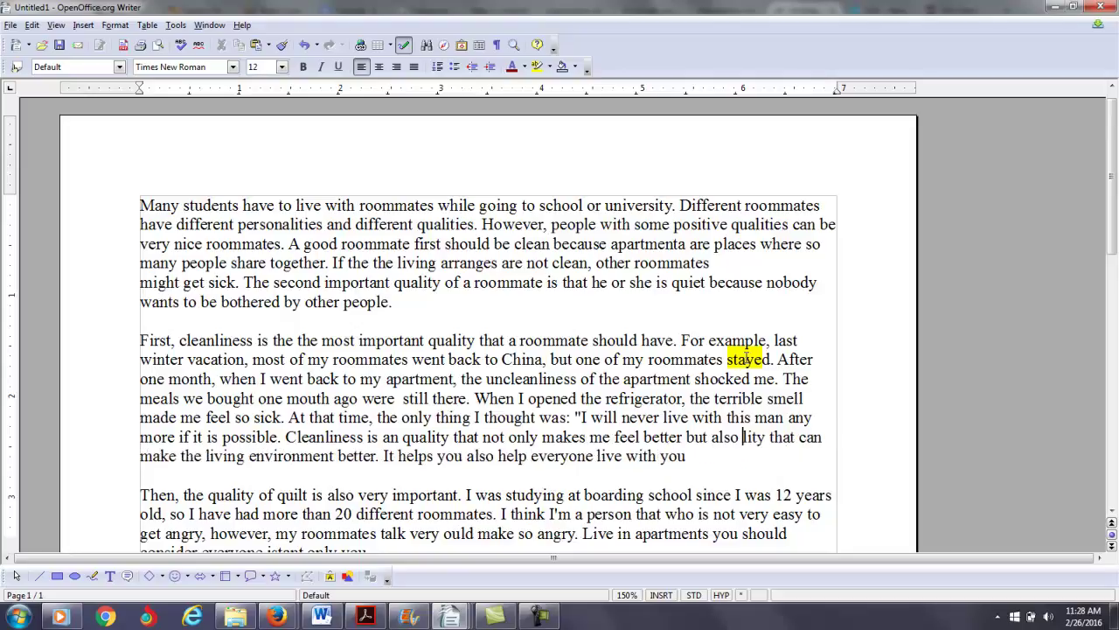
key("Delete")
key("Delete")
key("Delete")
key("Delete")
key("Delete")
key("Delete")
key("Delete")
key("Delete")
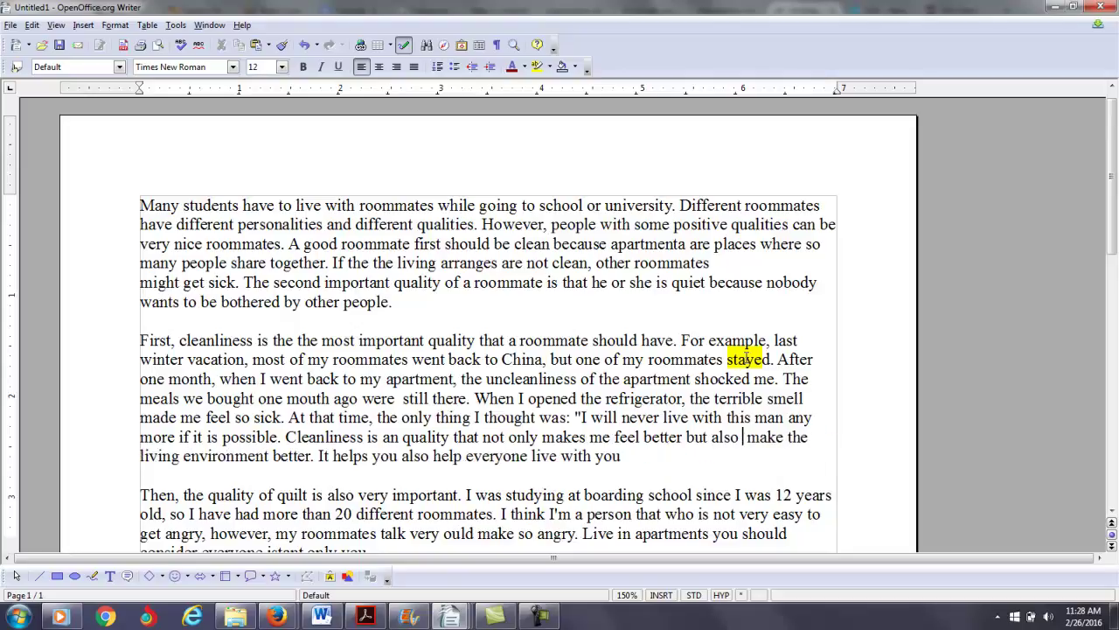
Change "make" to "makes" before "the living environment better"
key("Right")
key("Right")
key("Right")
key("Right")
type("s")
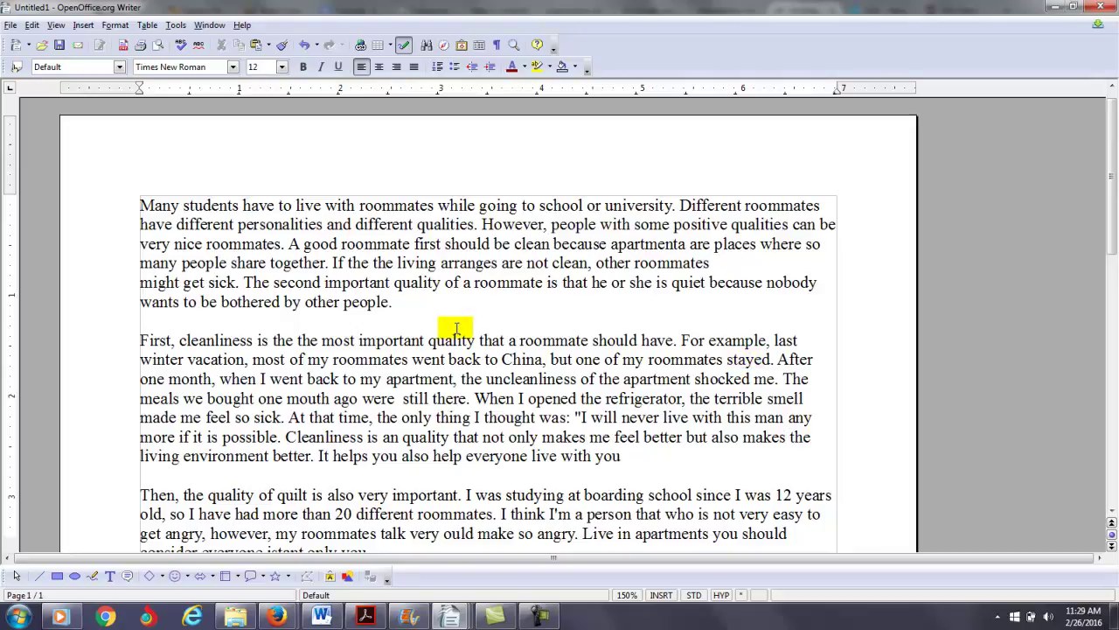
Delete "you also help" after "It helps" in the second paragraph's last sentence
left_click(372, 455)
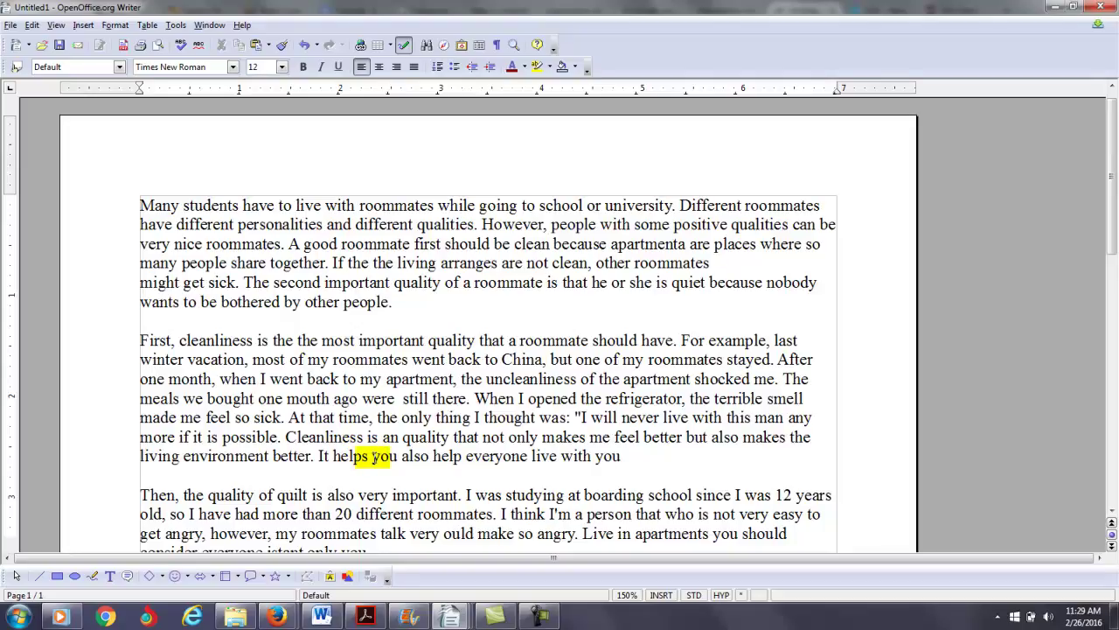
key("Delete")
key("Delete")
key("Delete")
key("Delete")
key("Delete")
key("Delete")
key("Delete")
key("Delete")
key("Delete")
key("Delete")
key("Delete")
key("Delete")
key("Delete")
key("Delete")
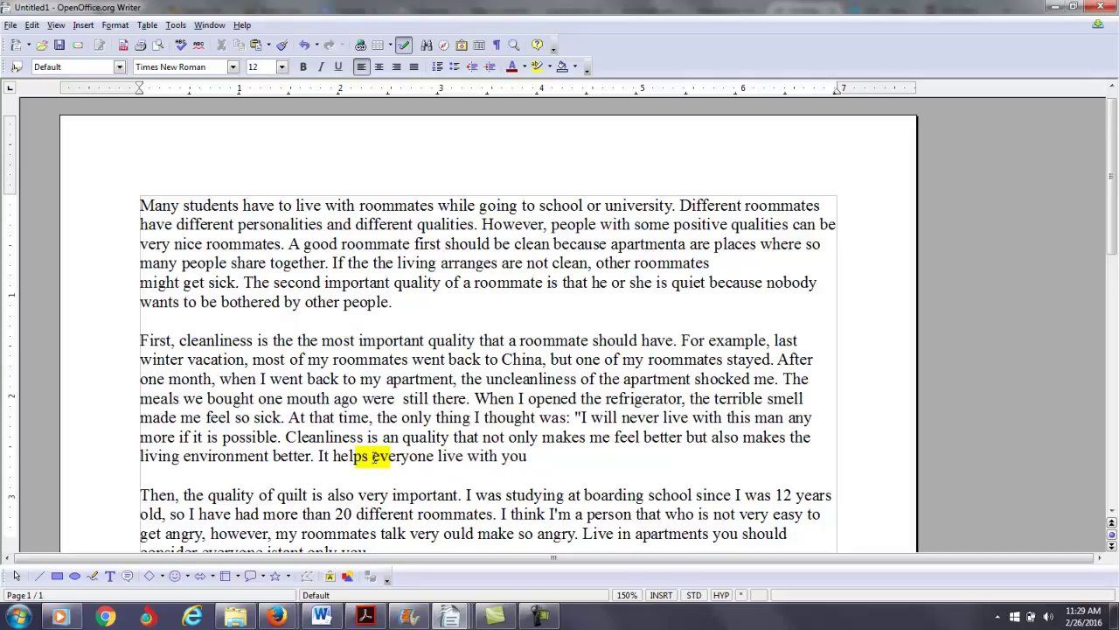
Insert "who" after "everyone" and change "live" to "lives" in the second paragraph's last sentence
key("Right")
key("Right")
key("Right")
key("Right")
key("Right")
key("Right")
key("Right")
key("Right")
key("Right")
type("who")
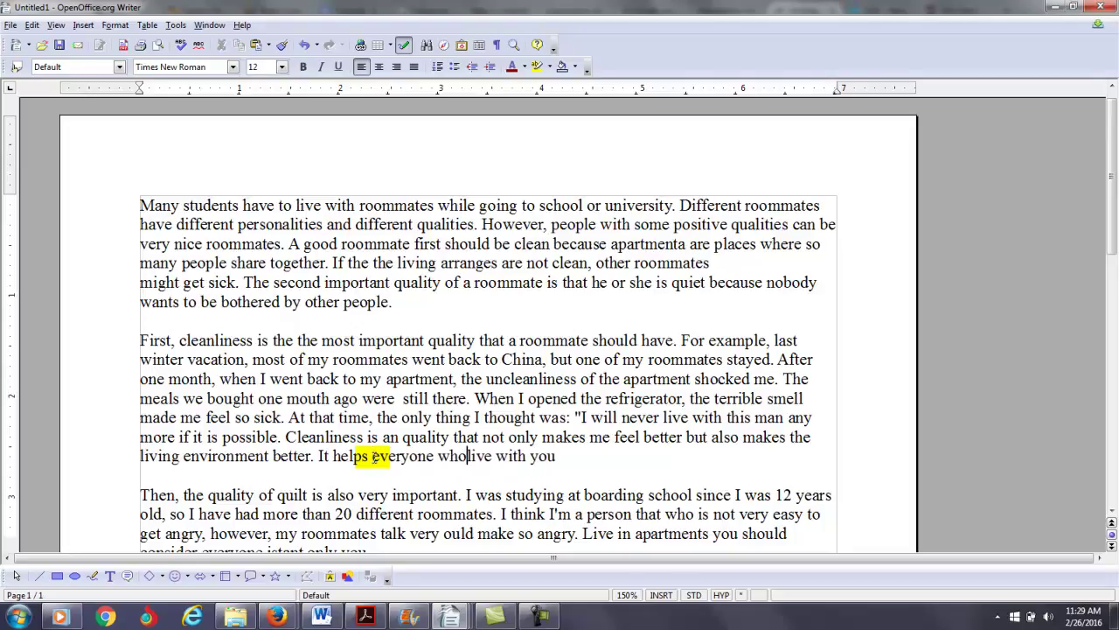
key("Right")
key("Right")
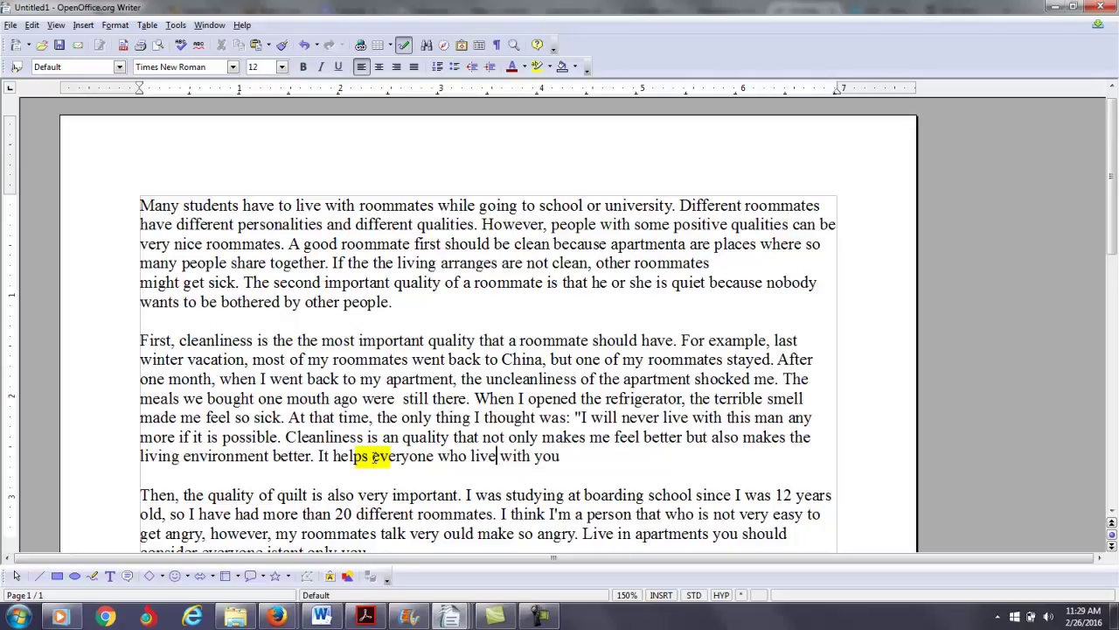
type("s")
Replace the final "you" of the second paragraph with "me" and end the sentence with a period
key("Right")
key("Right")
key("Right")
key("Right")
key("Right")
key("Right")
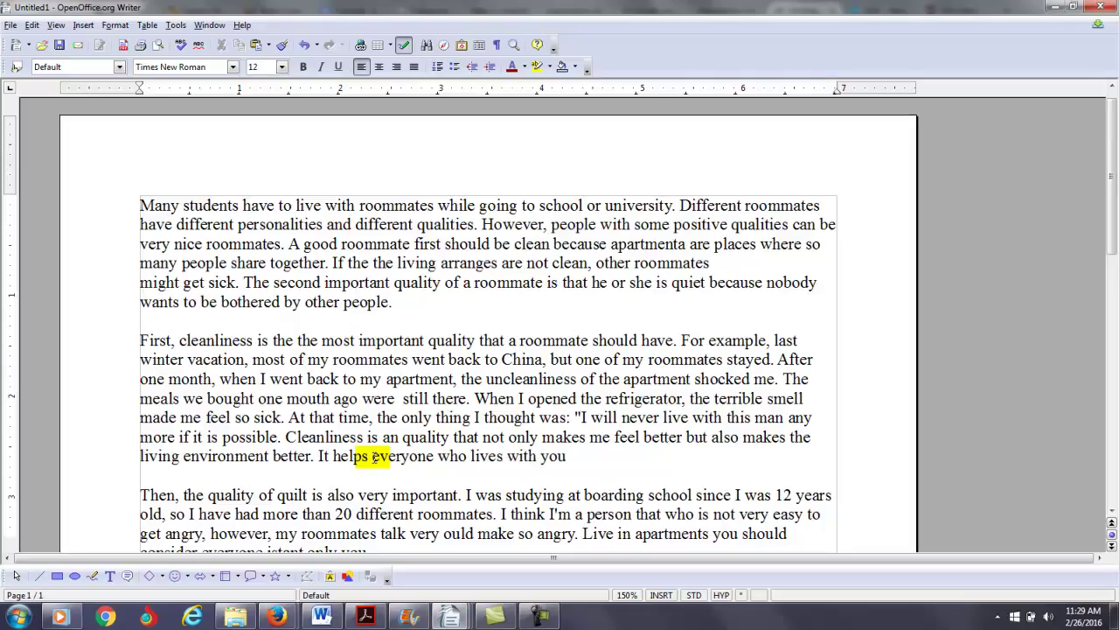
key("Delete")
key("Delete")
type("me.")
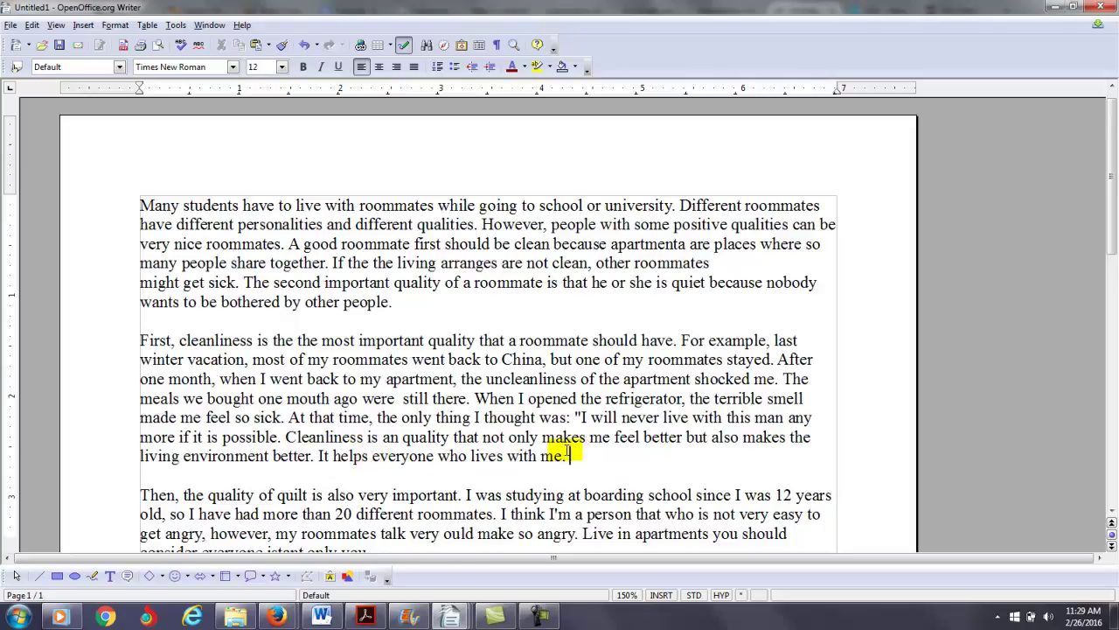
left_click(537, 617)
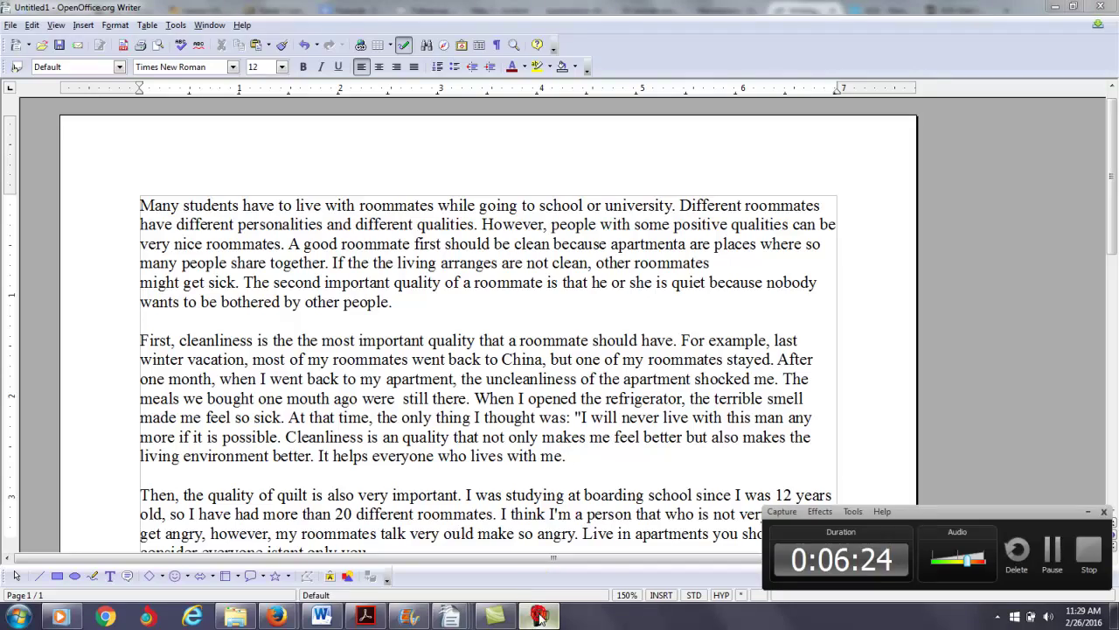
left_click(1089, 549)
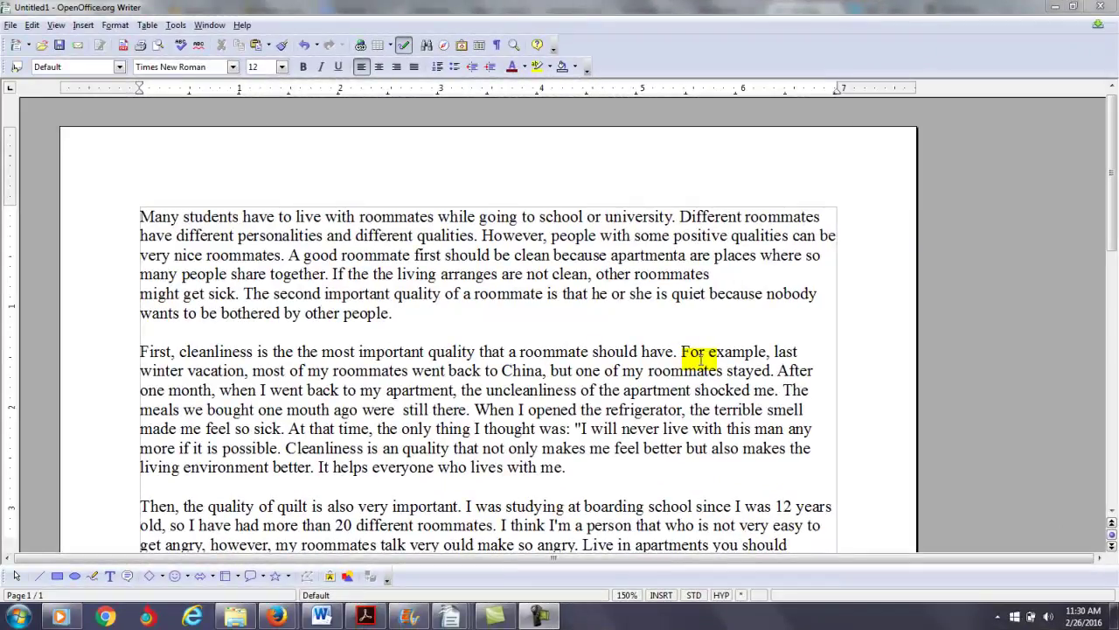
Review the organization of the essay's paragraphs, highlighting the third paragraph beginning "Then, the quality of" to examine its development
left_click(140, 216)
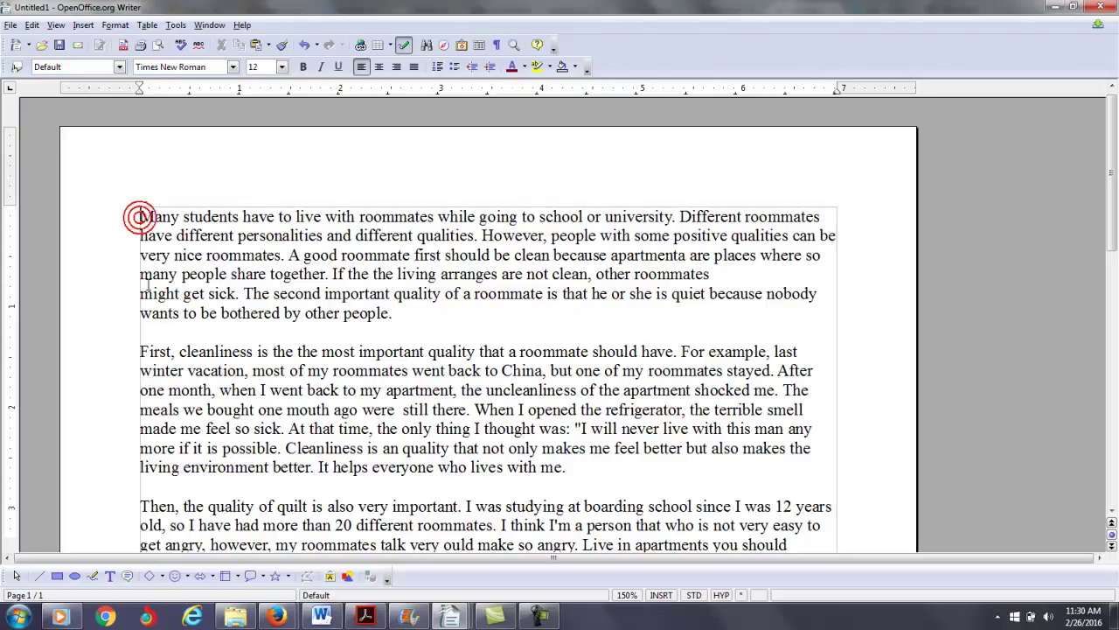
left_click(150, 351)
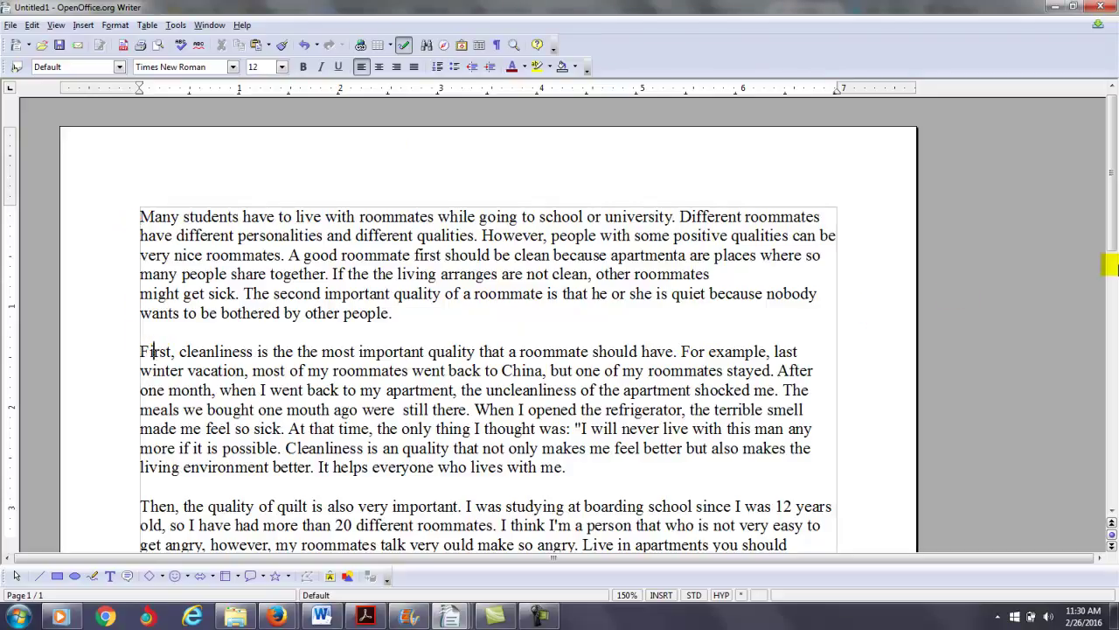
scroll(1110, 267, "down", 3)
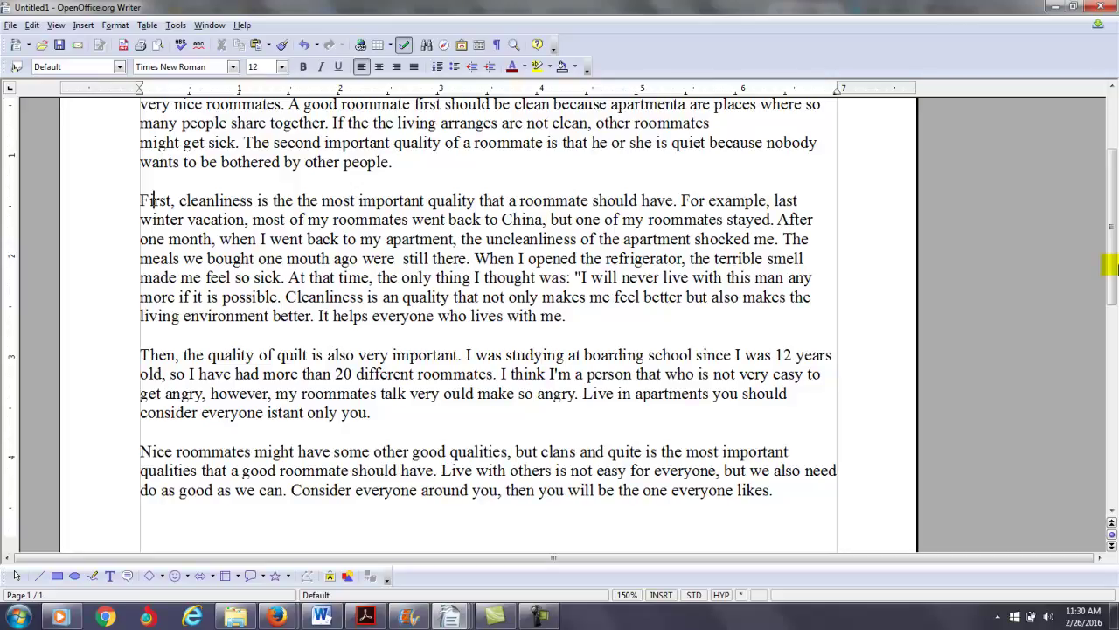
left_click_drag(1110, 262, 1110, 215)
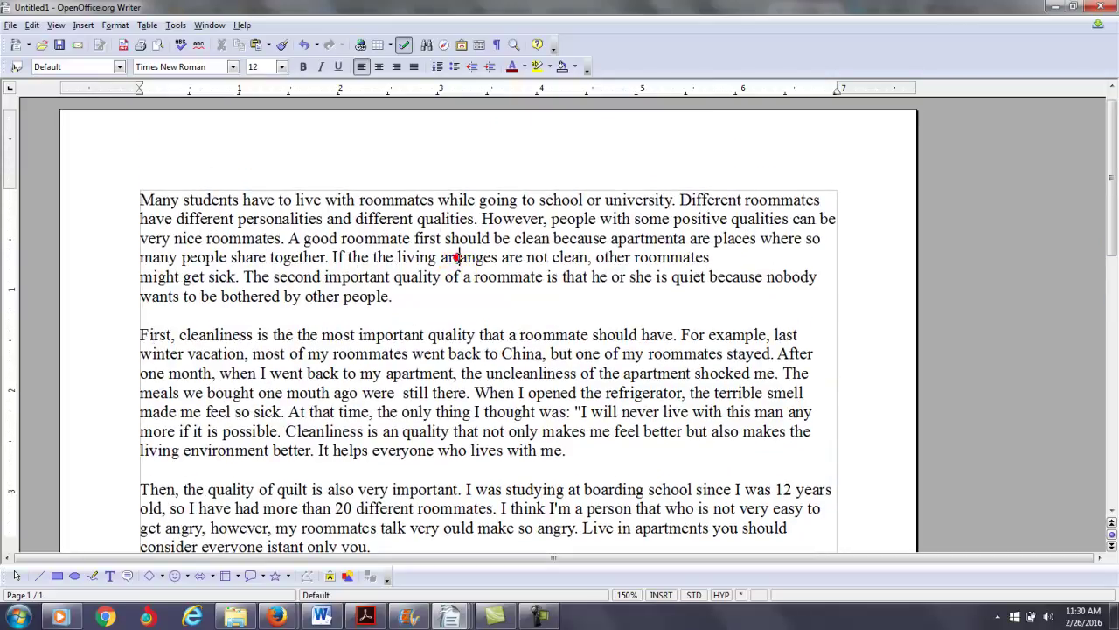
left_click(462, 334)
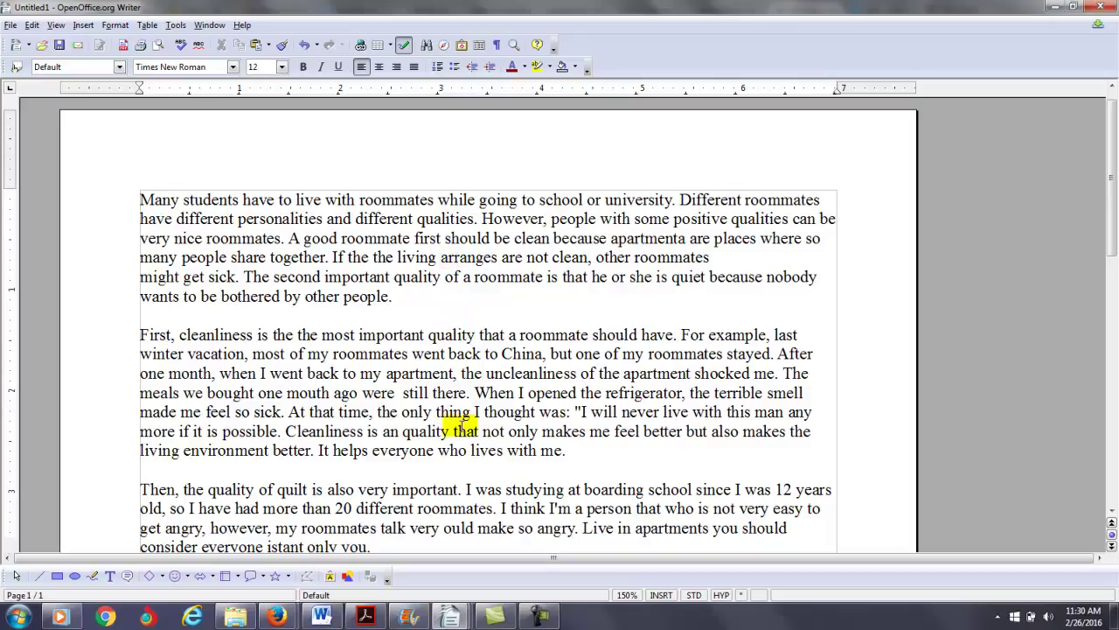
left_click(470, 476)
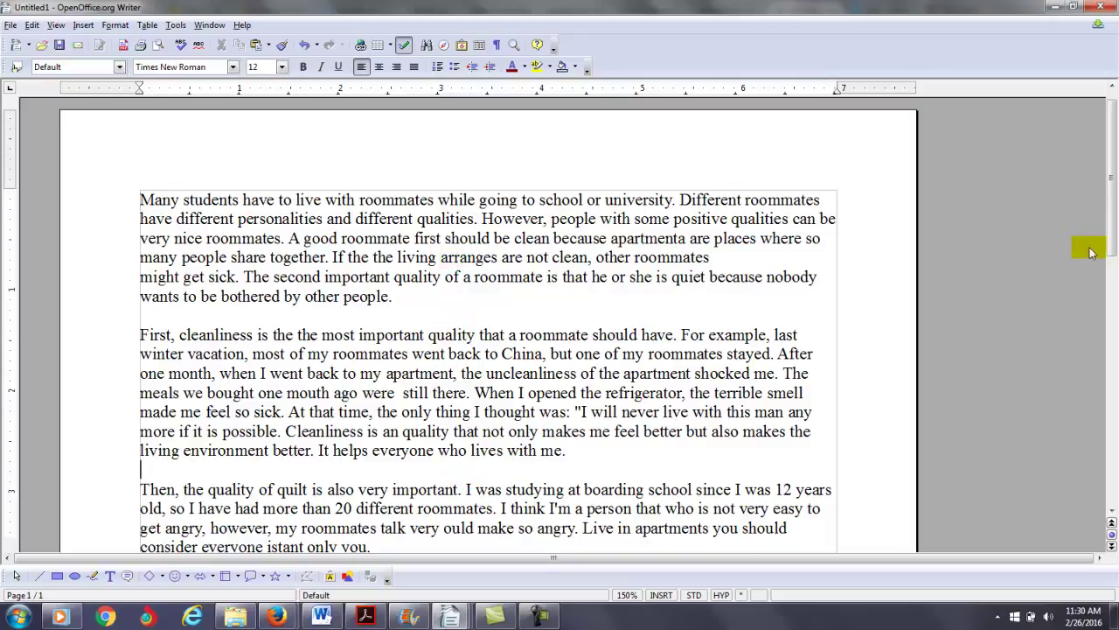
scroll(1111, 236, "down", 4)
scroll(1094, 263, "up", 3)
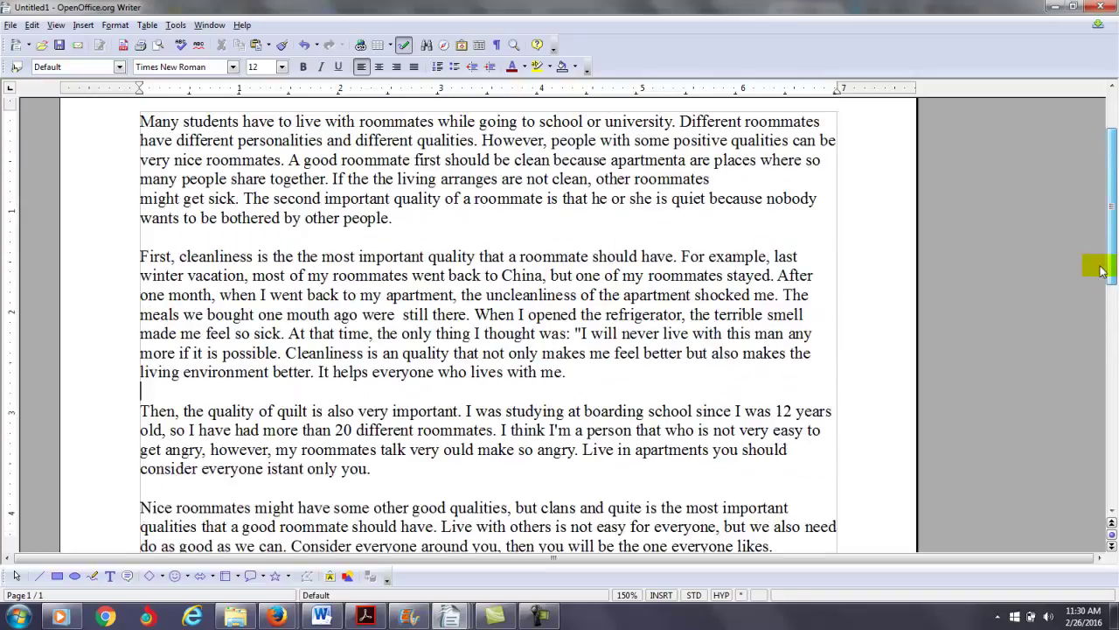
scroll(1100, 270, "down", 3)
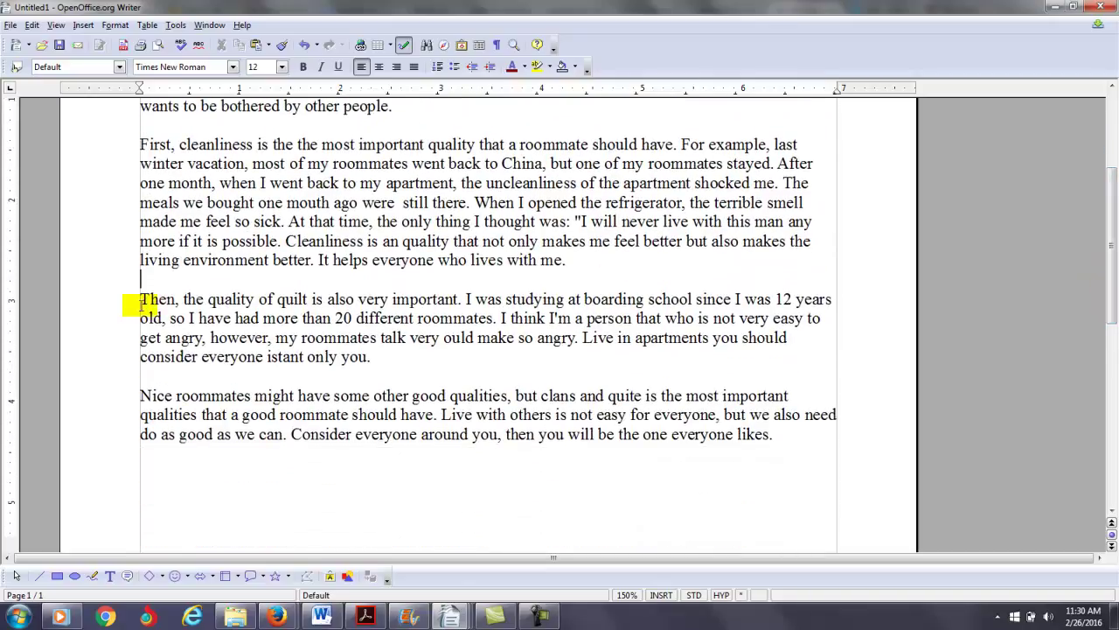
left_click_drag(136, 300, 413, 356)
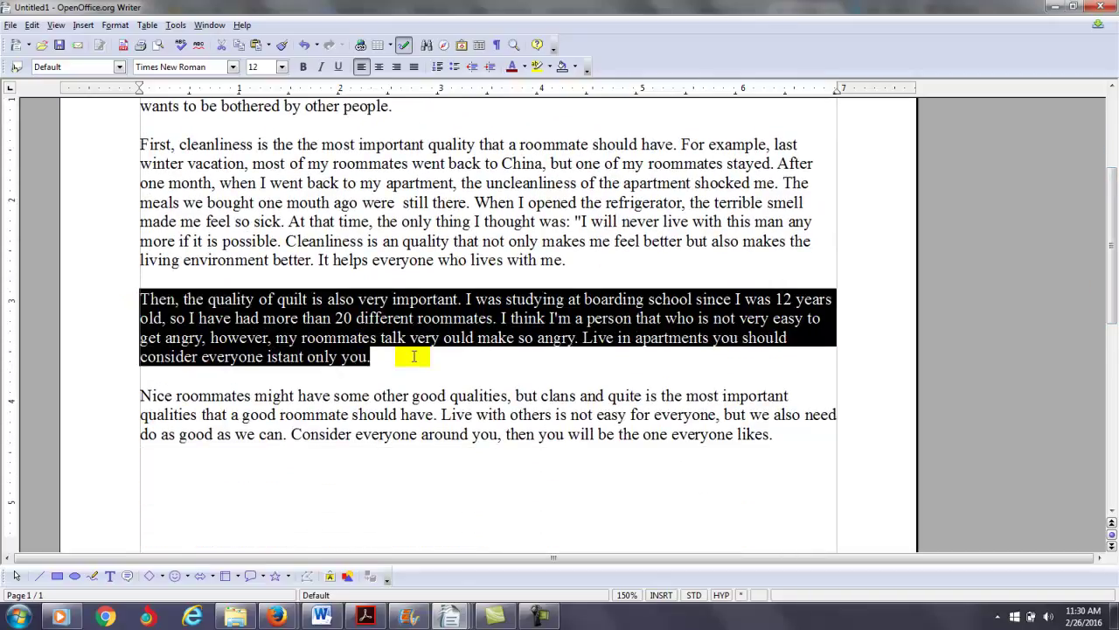
left_click(414, 281)
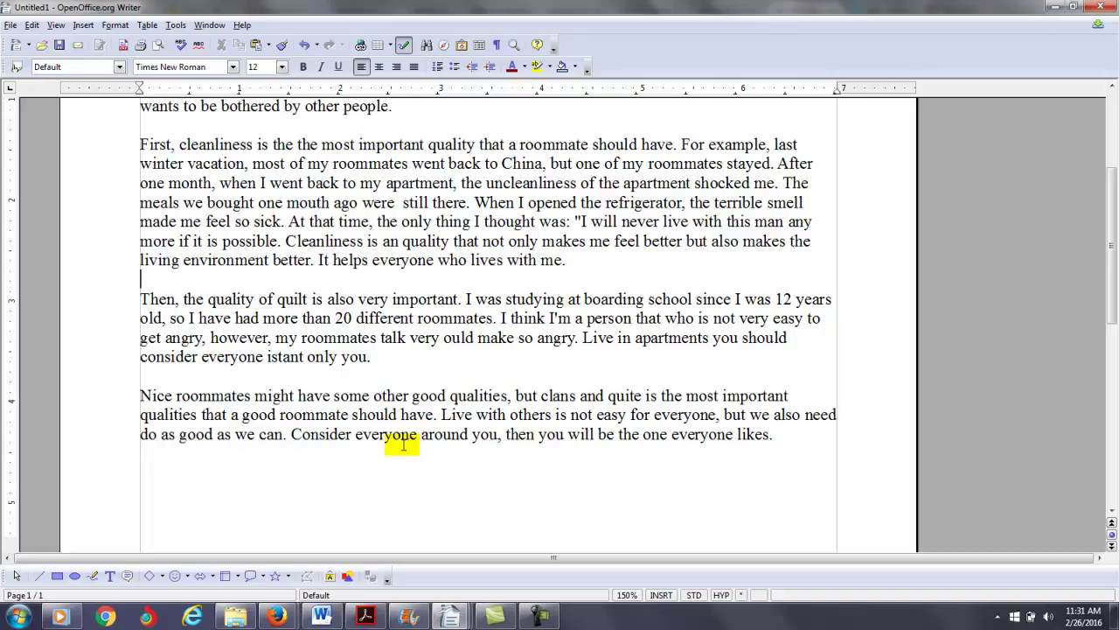
mouse_move(278, 619)
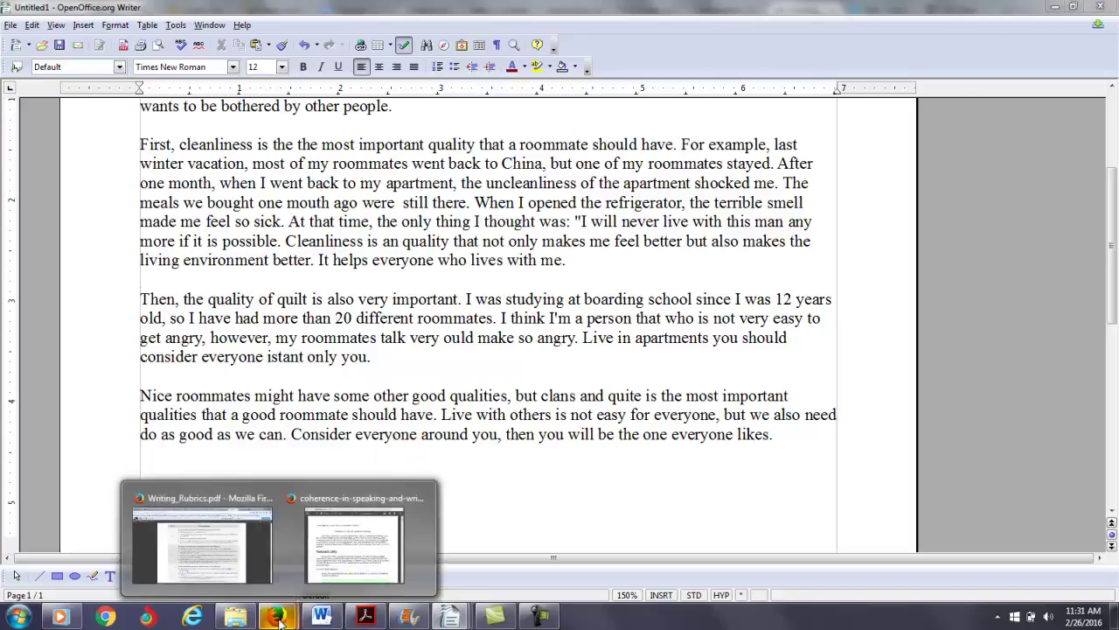
left_click(352, 553)
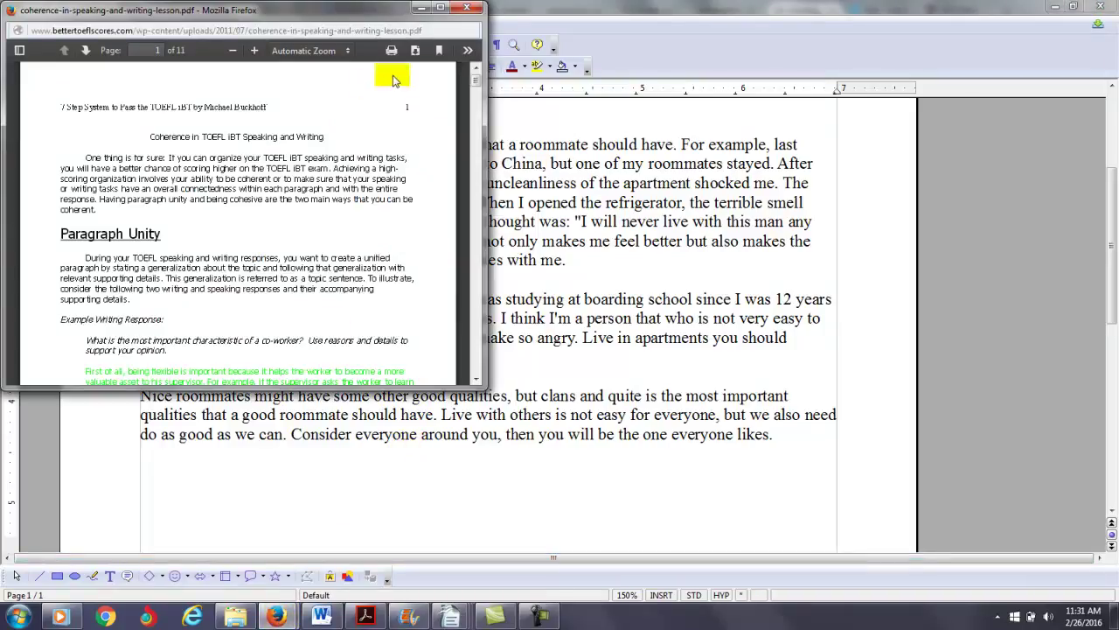
left_click(466, 7)
Switch to the writing rubrics PDF in Firefox and examine the essay score levels, especially the weaknesses listed for score 2
left_click(278, 618)
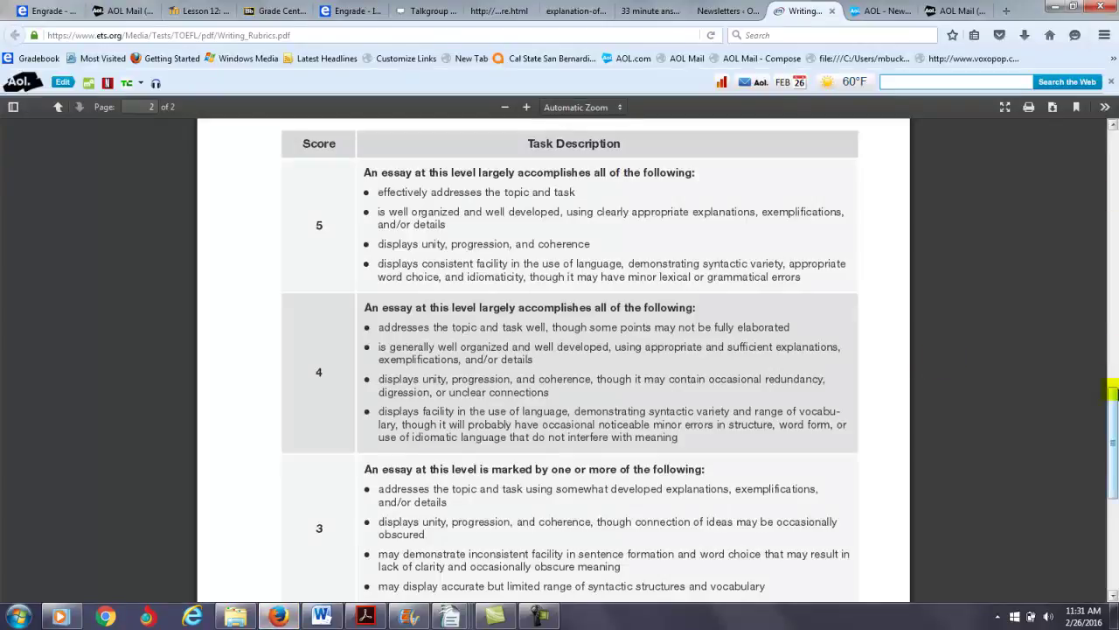
left_click_drag(1112, 398, 1113, 480)
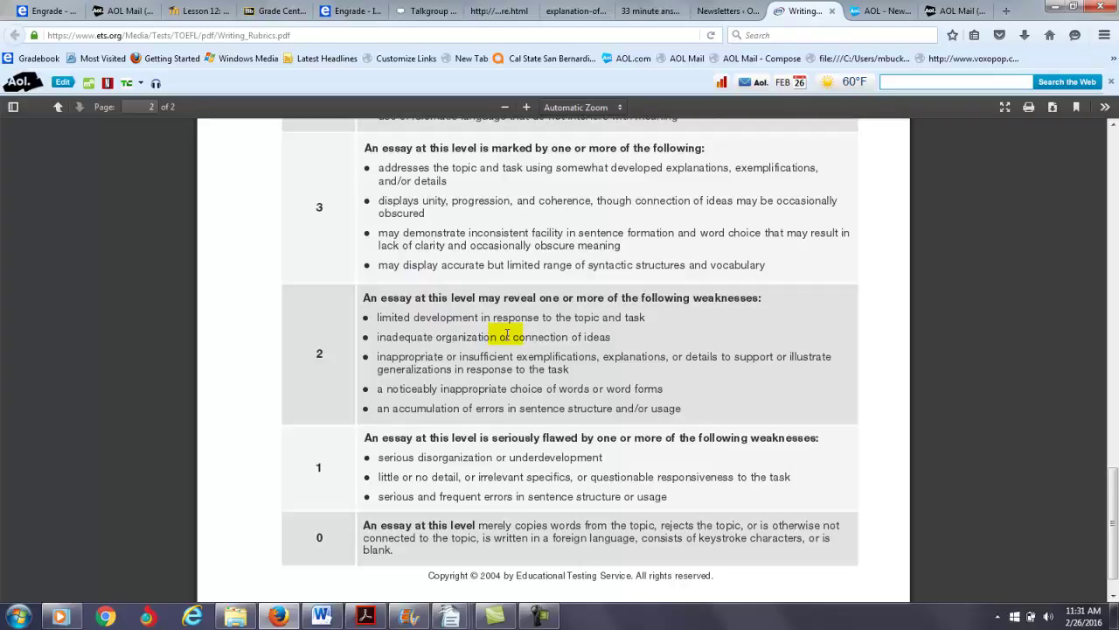
left_click(445, 357)
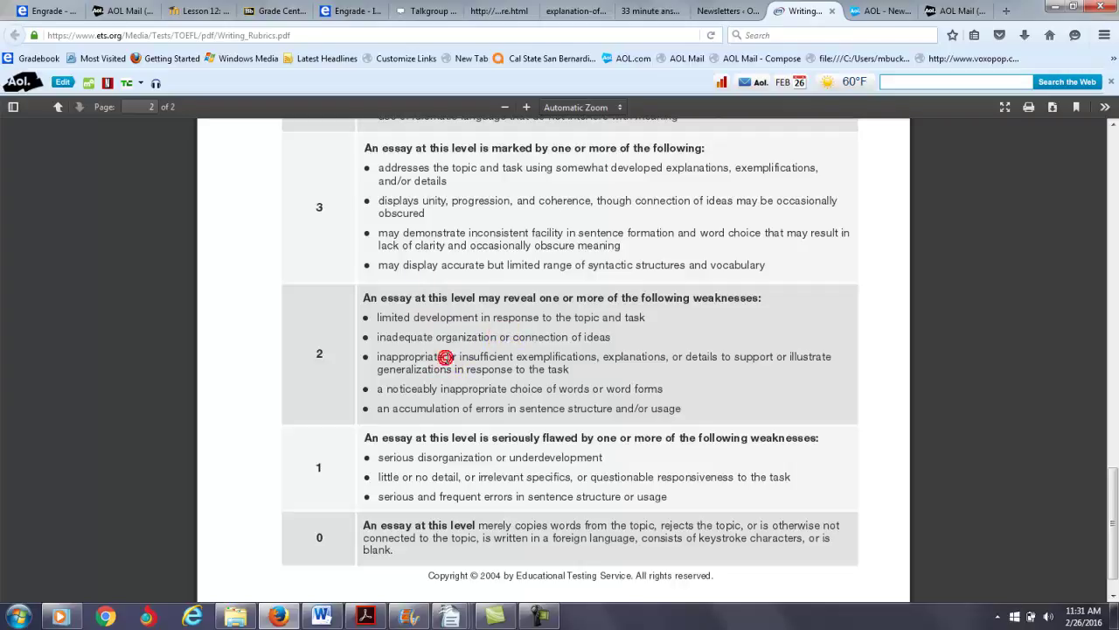
left_click(449, 392)
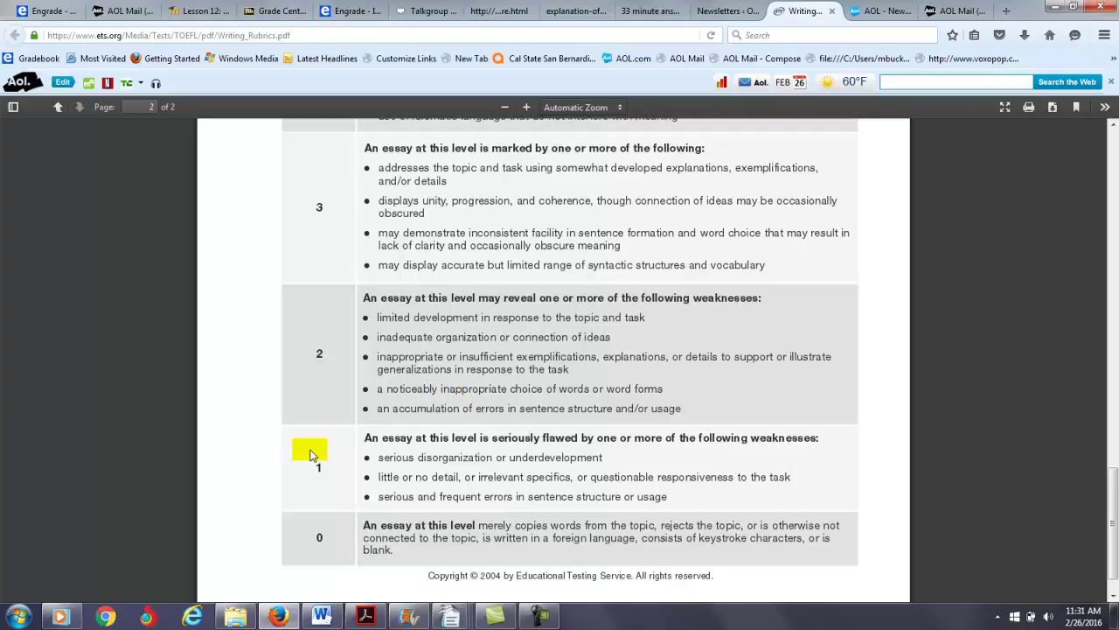
Switch to the useful templates document in OpenOffice Writer and find the percentage conversions for rubric scores 2.0 to 2.4
left_click(451, 615)
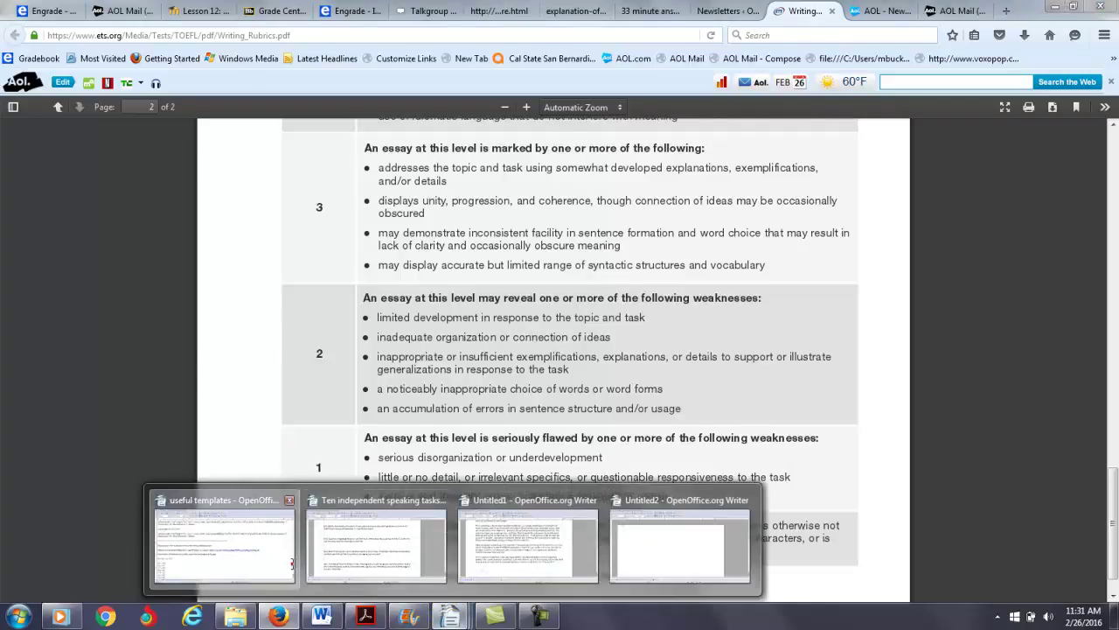
left_click(288, 523)
key("Down")
key("Down")
key("Down")
key("Down")
key("Down")
key("Down")
key("Down")
key("Down")
key("Down")
key("Down")
key("Down")
key("Down")
key("Down")
key("Down")
key("Down")
key("Down")
key("Down")
key("Down")
key("Down")
key("Down")
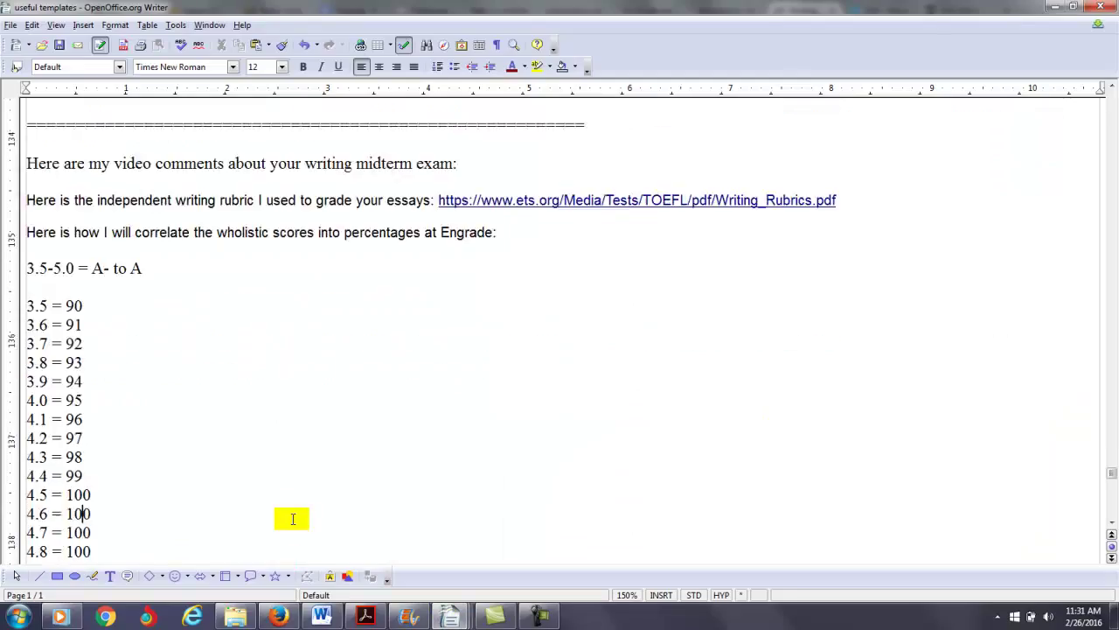
key("Up")
key("Up")
key("Up")
key("Up")
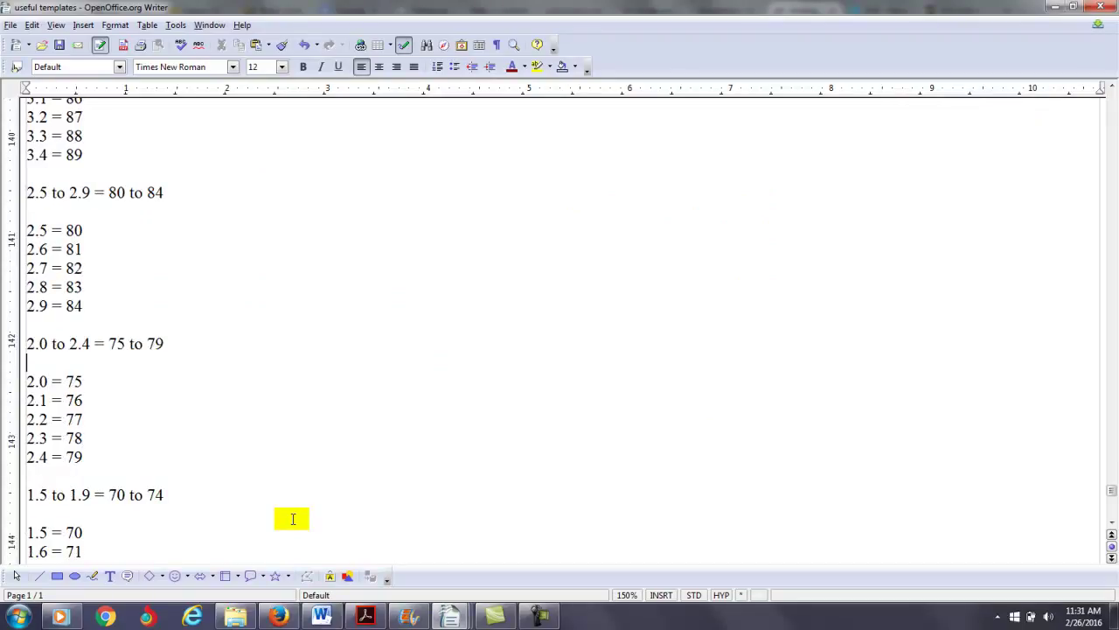
Examine the individual score-to-percentage lines in the 2.0 to 2.4 band to determine the essay's grade
key("Down")
key("Down")
key("Down")
key("Down")
key("Up")
key("Up")
key("Up")
key("Up")
key("Down")
key("Down")
key("Down")
key("Down")
key("Down")
key("Up")
key("Up")
key("Up")
key("Up")
key("Up")
key("Left")
key("Left")
key("Left")
key("Left")
key("Left")
key("Up")
key("Up")
key("End")
key("Left")
key("Down")
key("Down")
key("End")
key("Up")
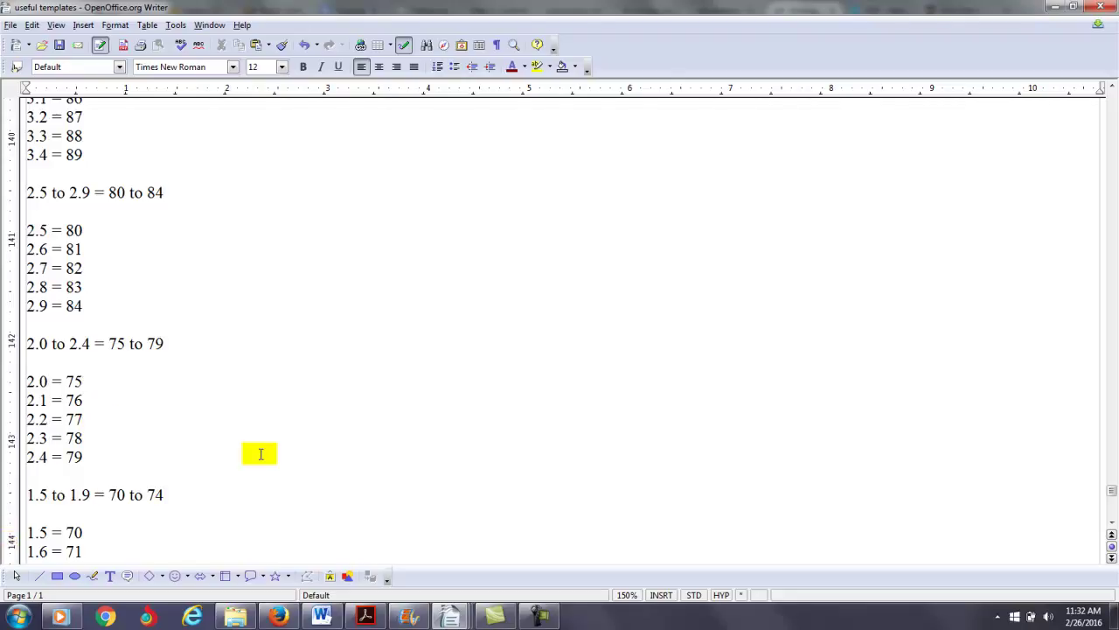
Check the screen recorder's elapsed time and return to the end of the 2.4 score line in the useful templates document
mouse_move(543, 619)
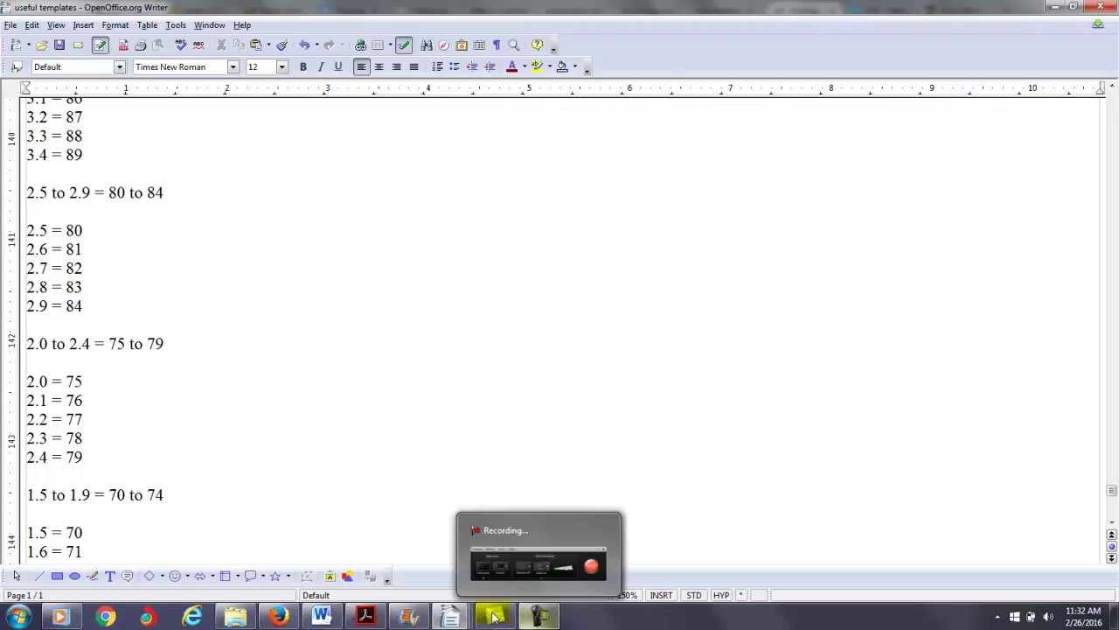
left_click(537, 617)
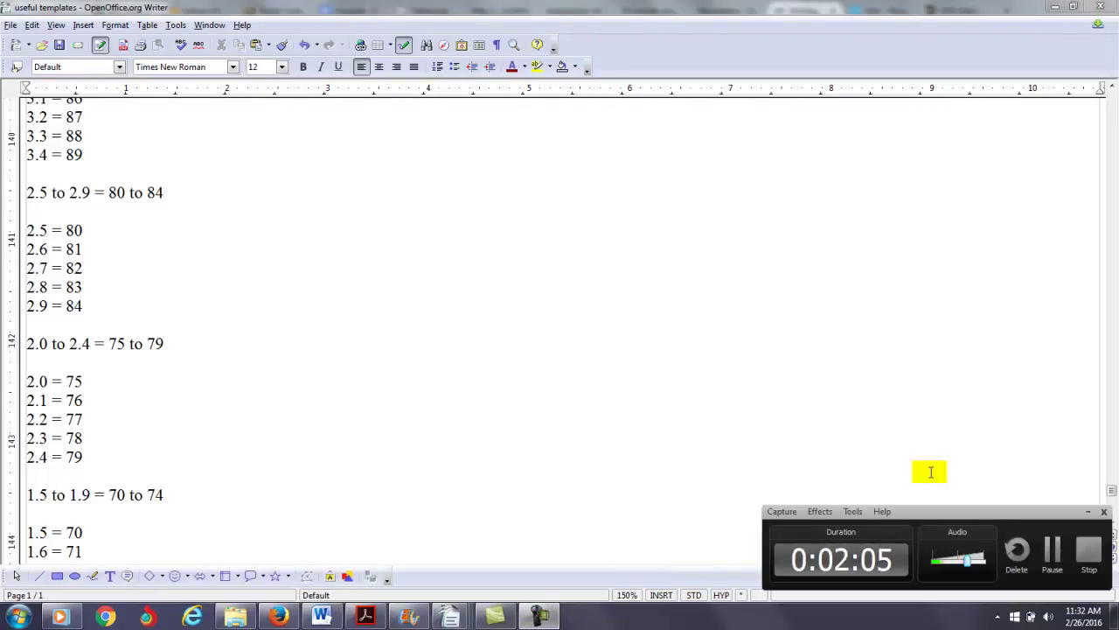
mouse_move(470, 619)
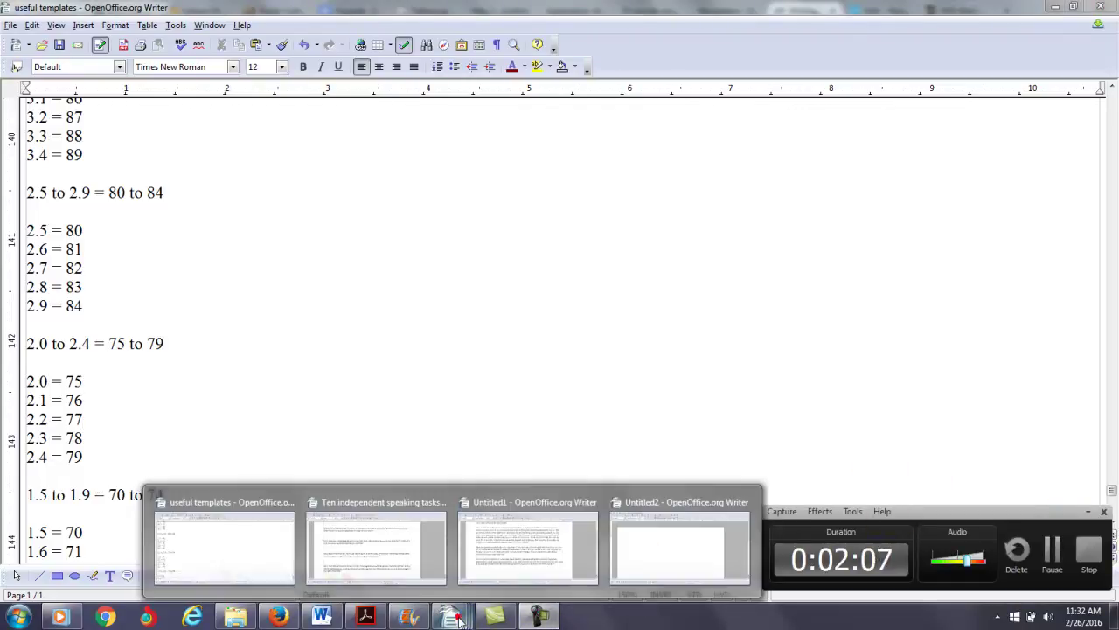
left_click(265, 547)
left_click(248, 451)
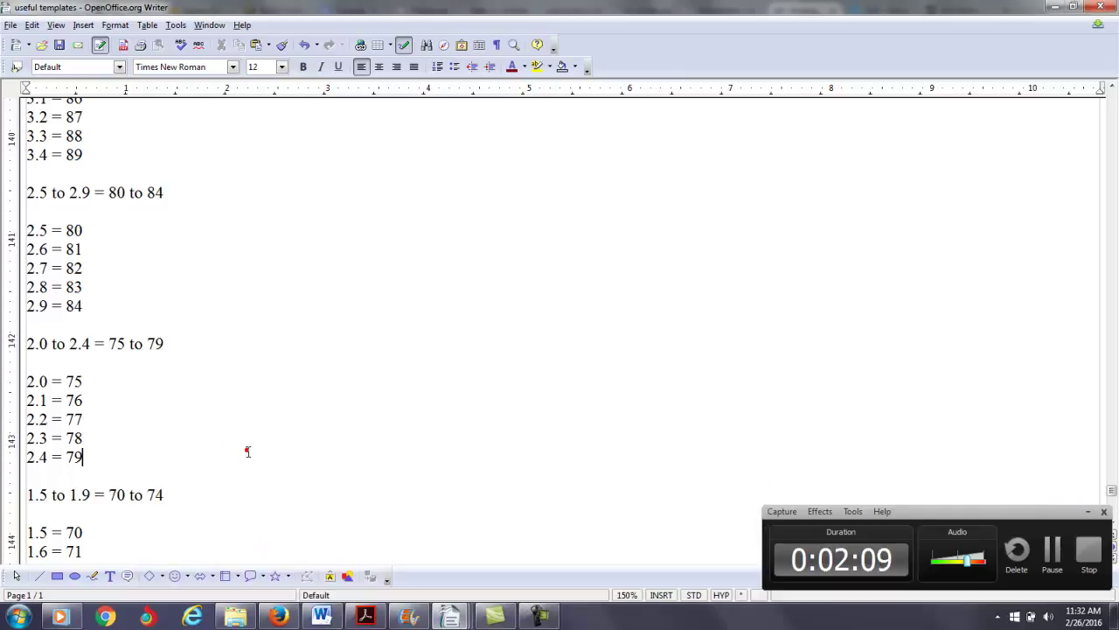